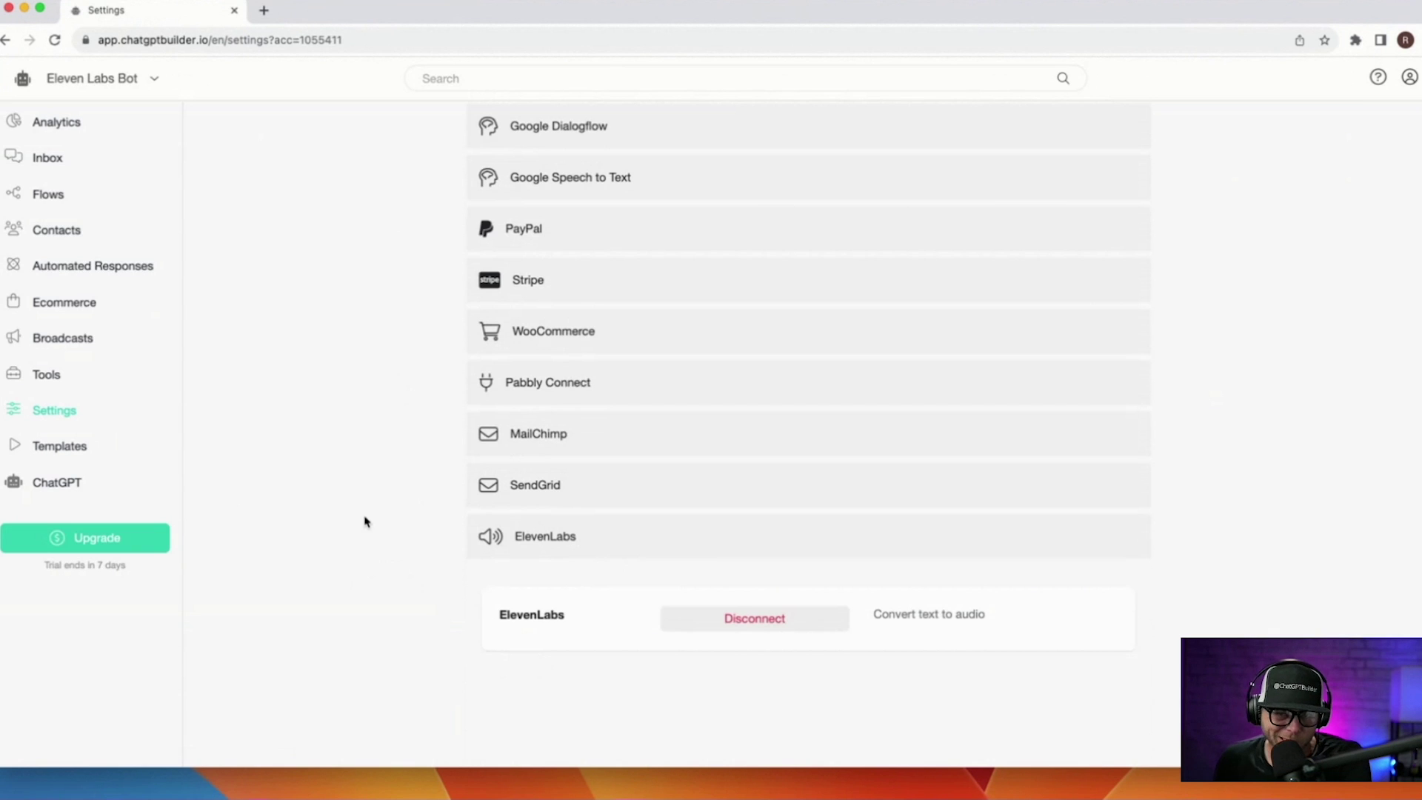
# Create a new flow named '11 Labs' from the flows list.
pyautogui.click(51, 194)
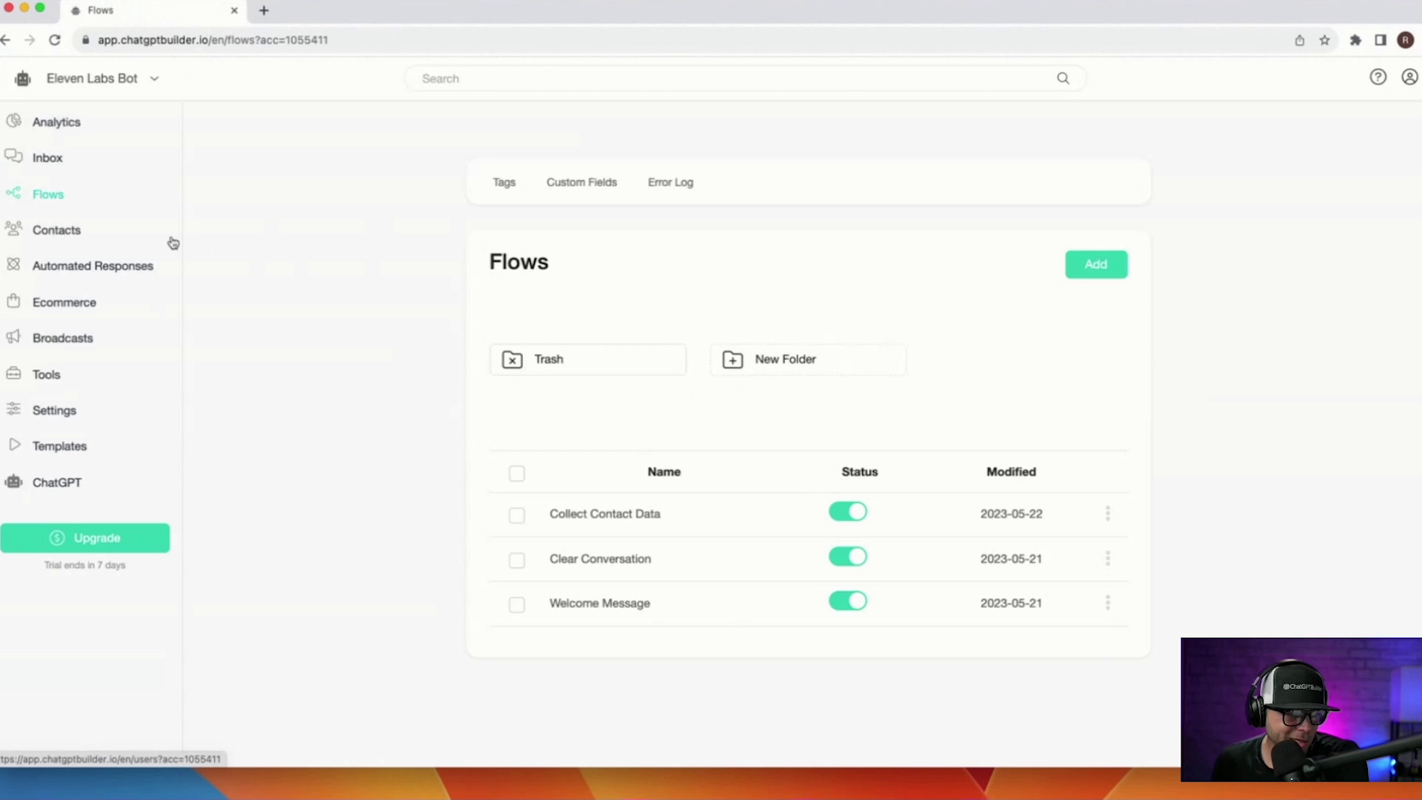
pyautogui.click(1096, 264)
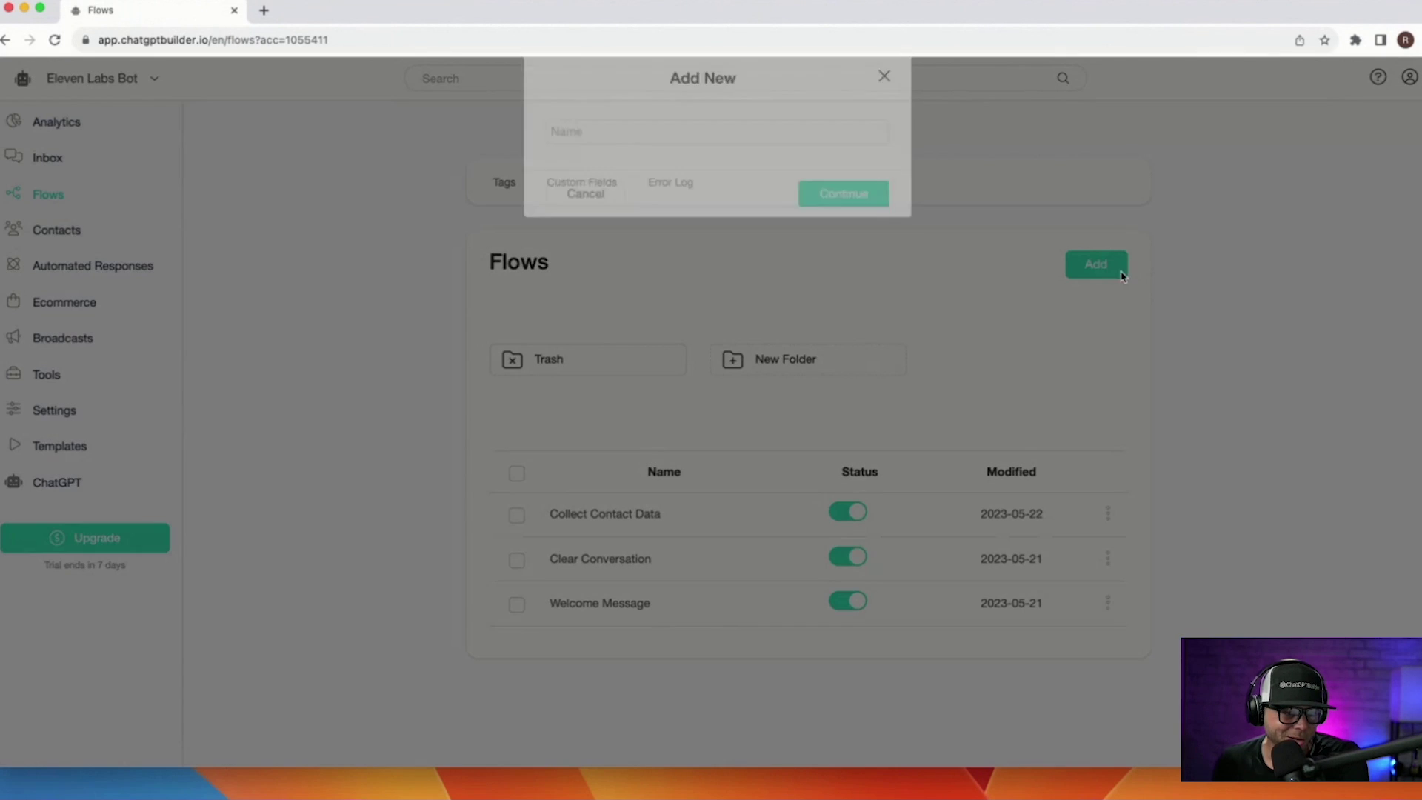
pyautogui.write('11 Labs')
pyautogui.press('Return')
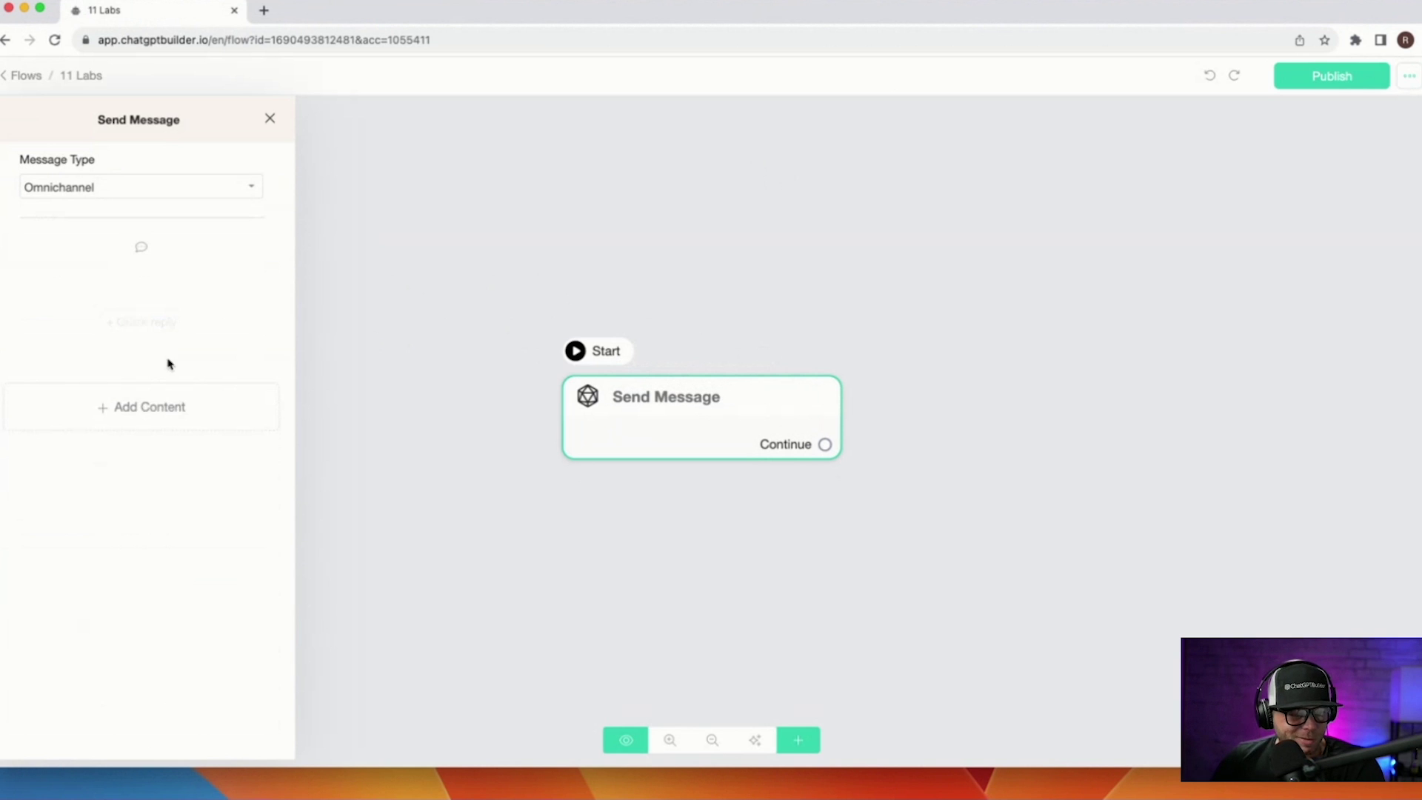
# Add an OpenAI action to the Send Message step.
pyautogui.click(185, 407)
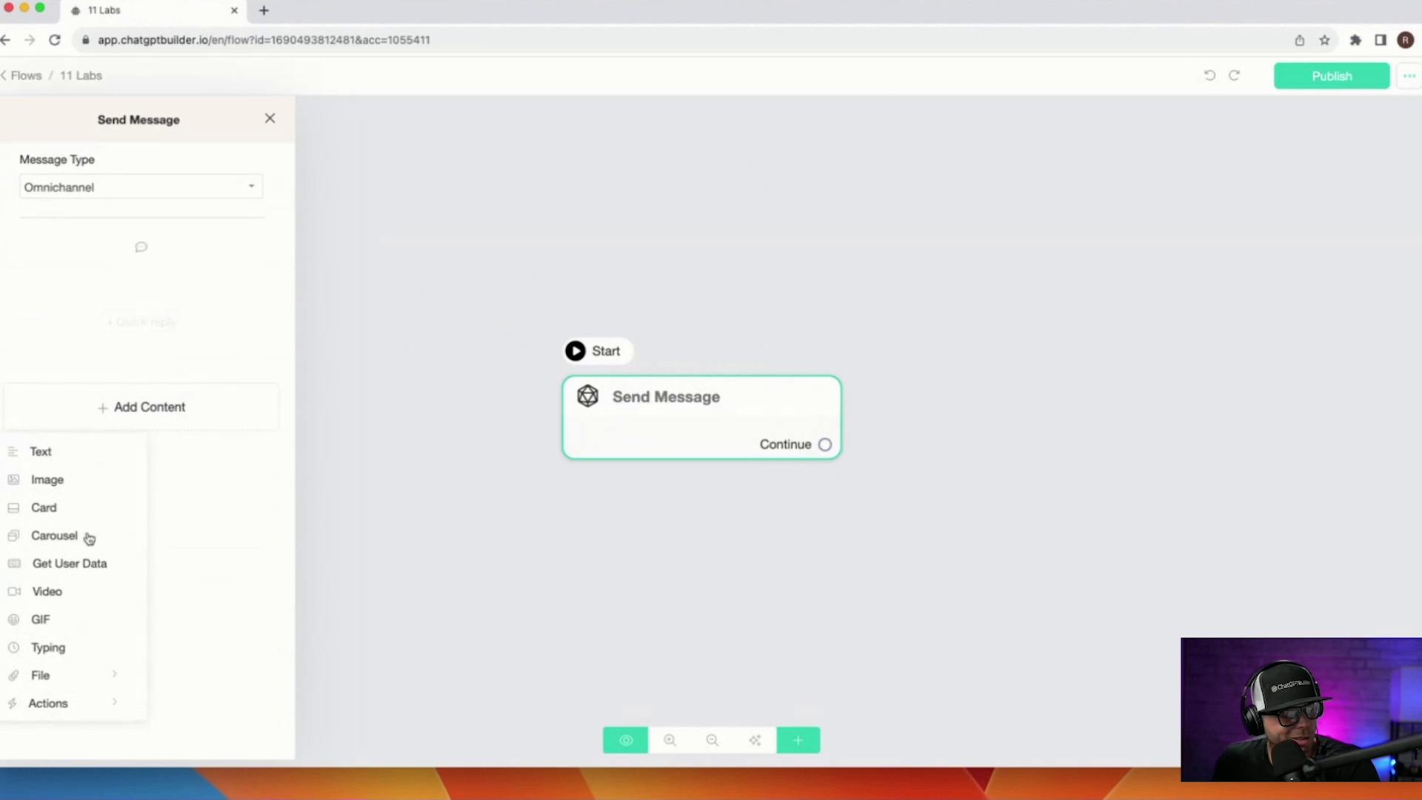
pyautogui.click(105, 708)
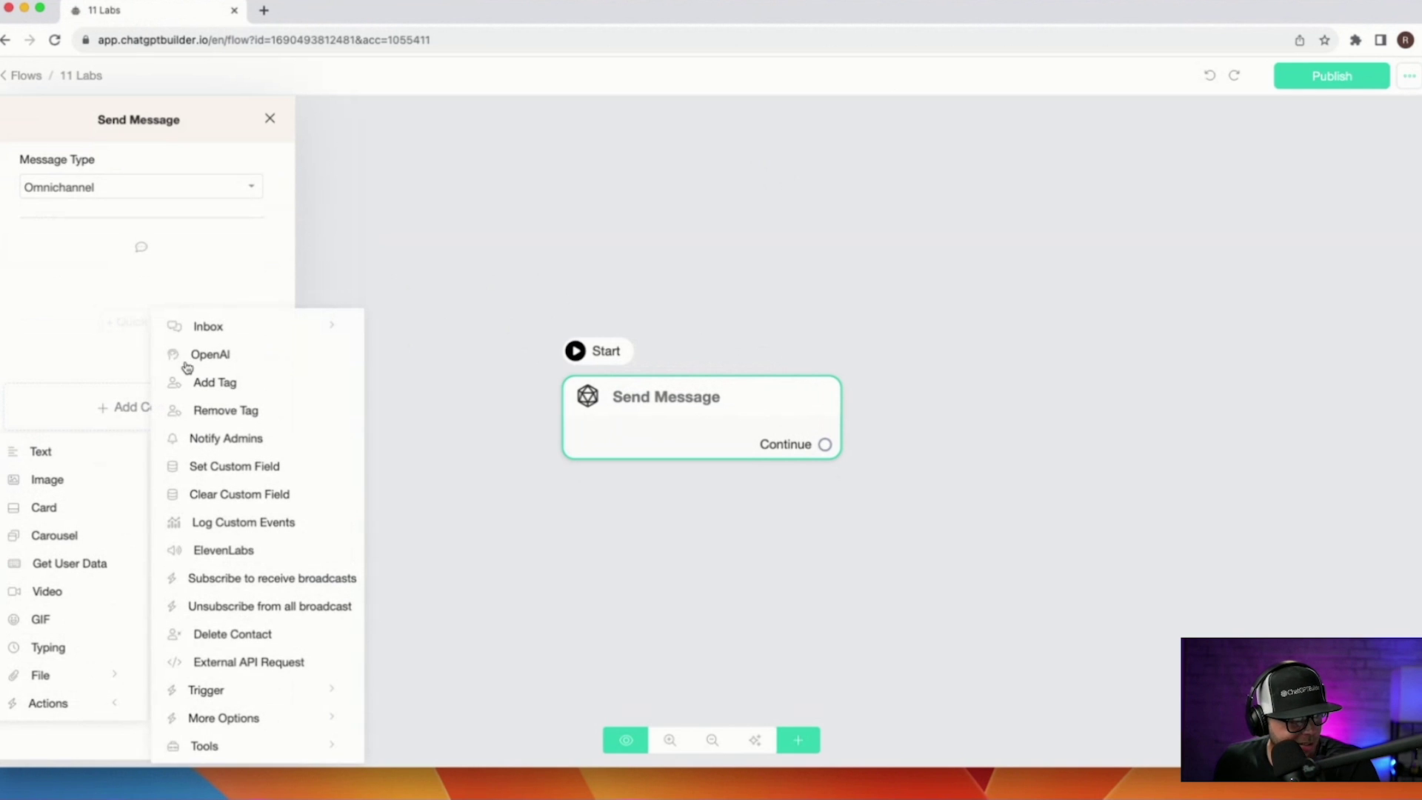
pyautogui.click(229, 358)
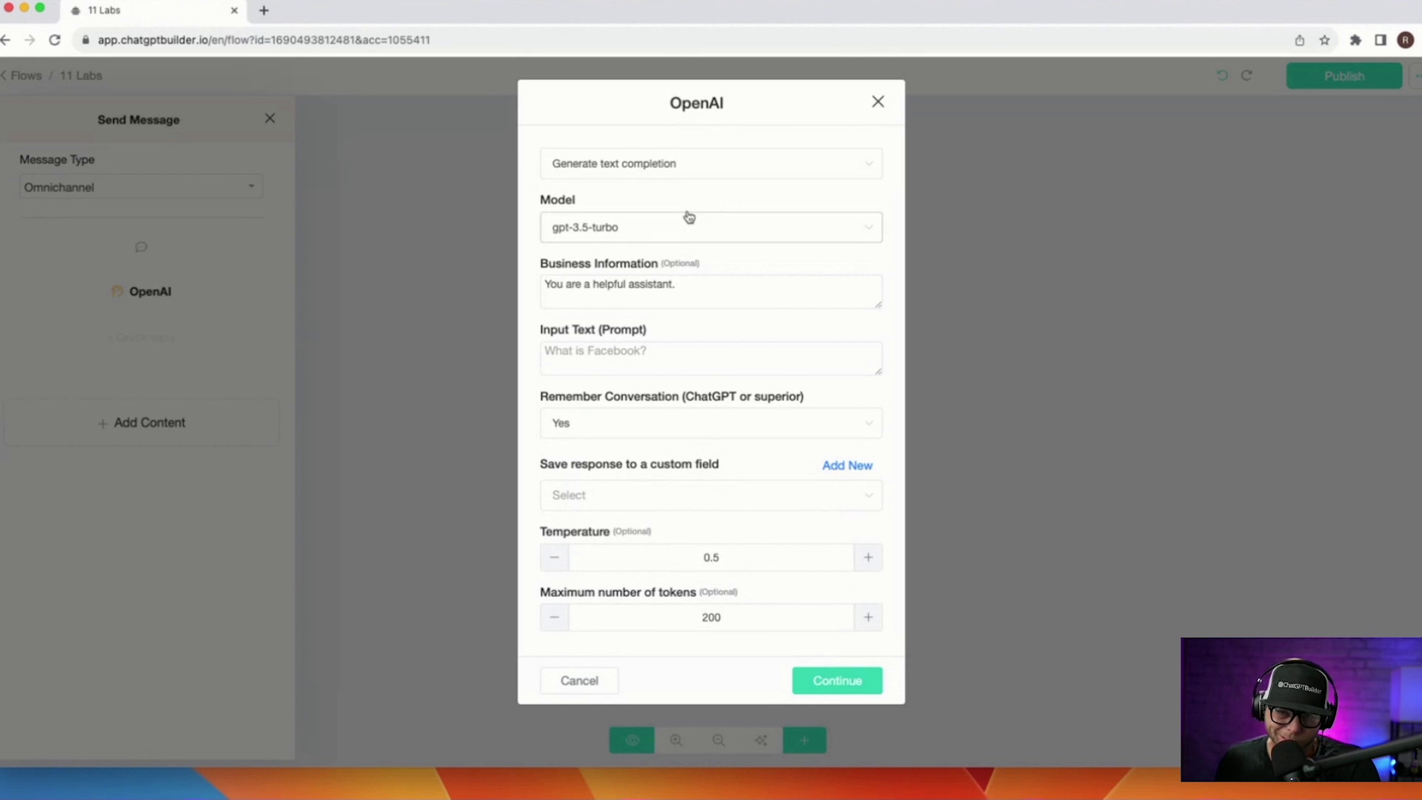
# Set Business Information to the Hilton Head Island Chamber of Commerce and write a sarcastic prompt.
pyautogui.click(716, 279)
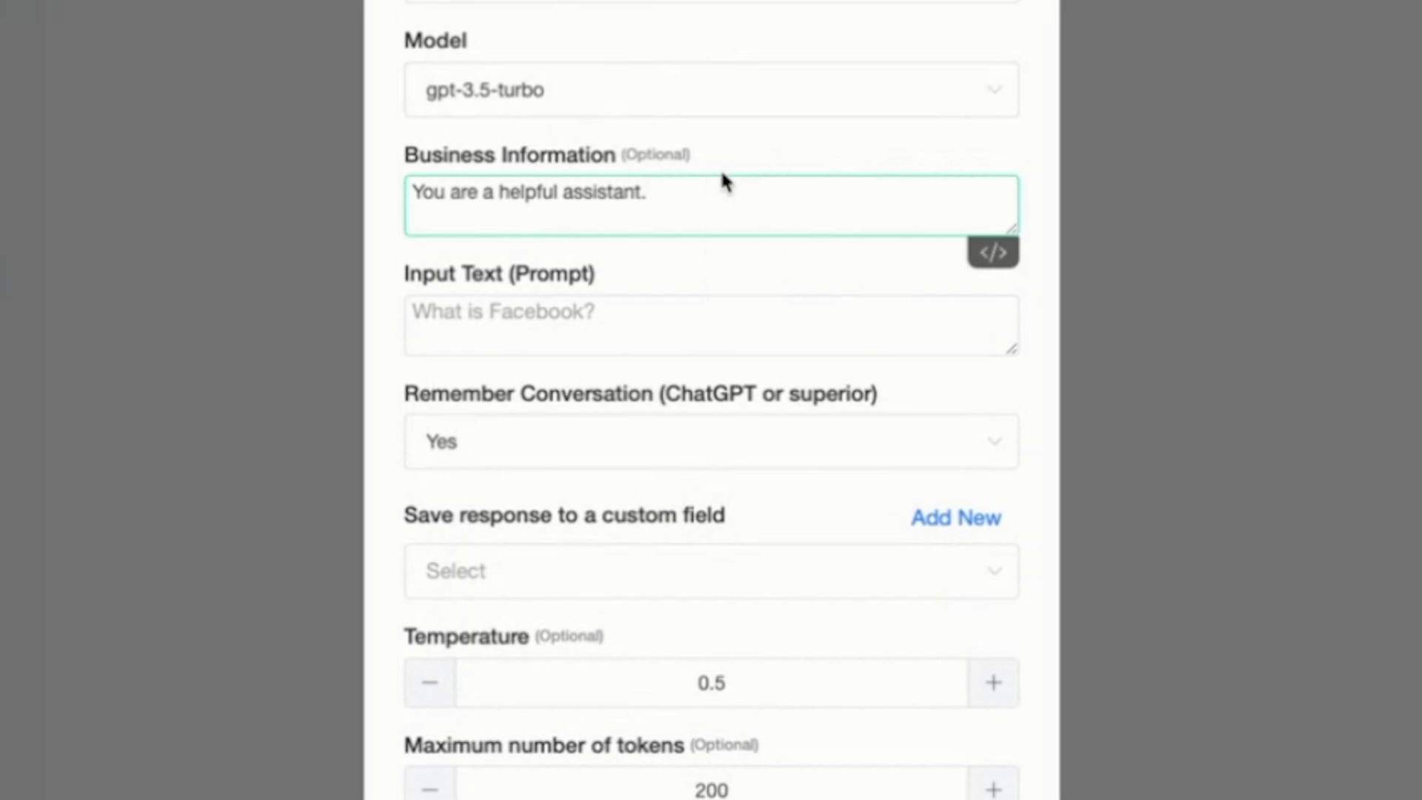
pyautogui.press('BackSpace')
pyautogui.write('for the ')
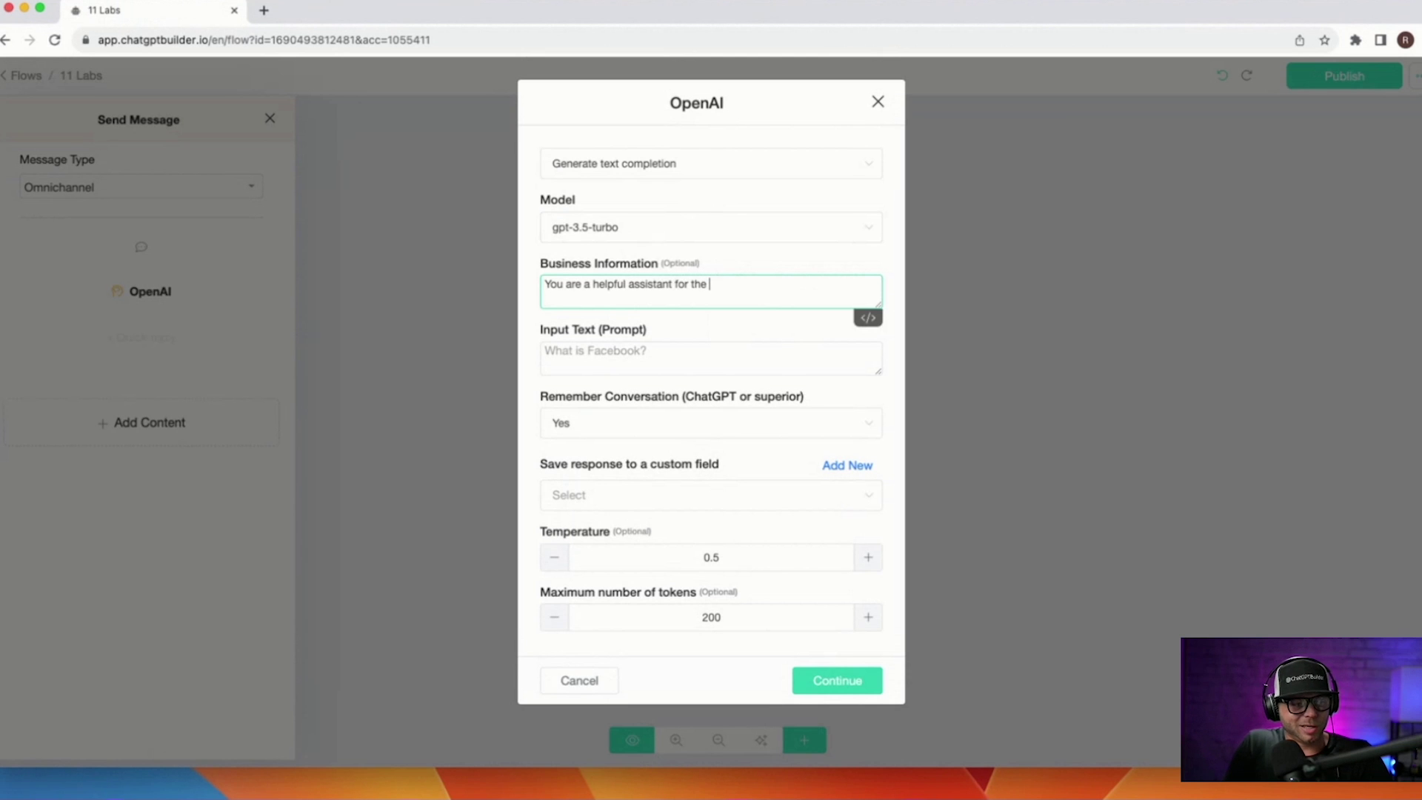
pyautogui.write('Hilton Head Island Card')
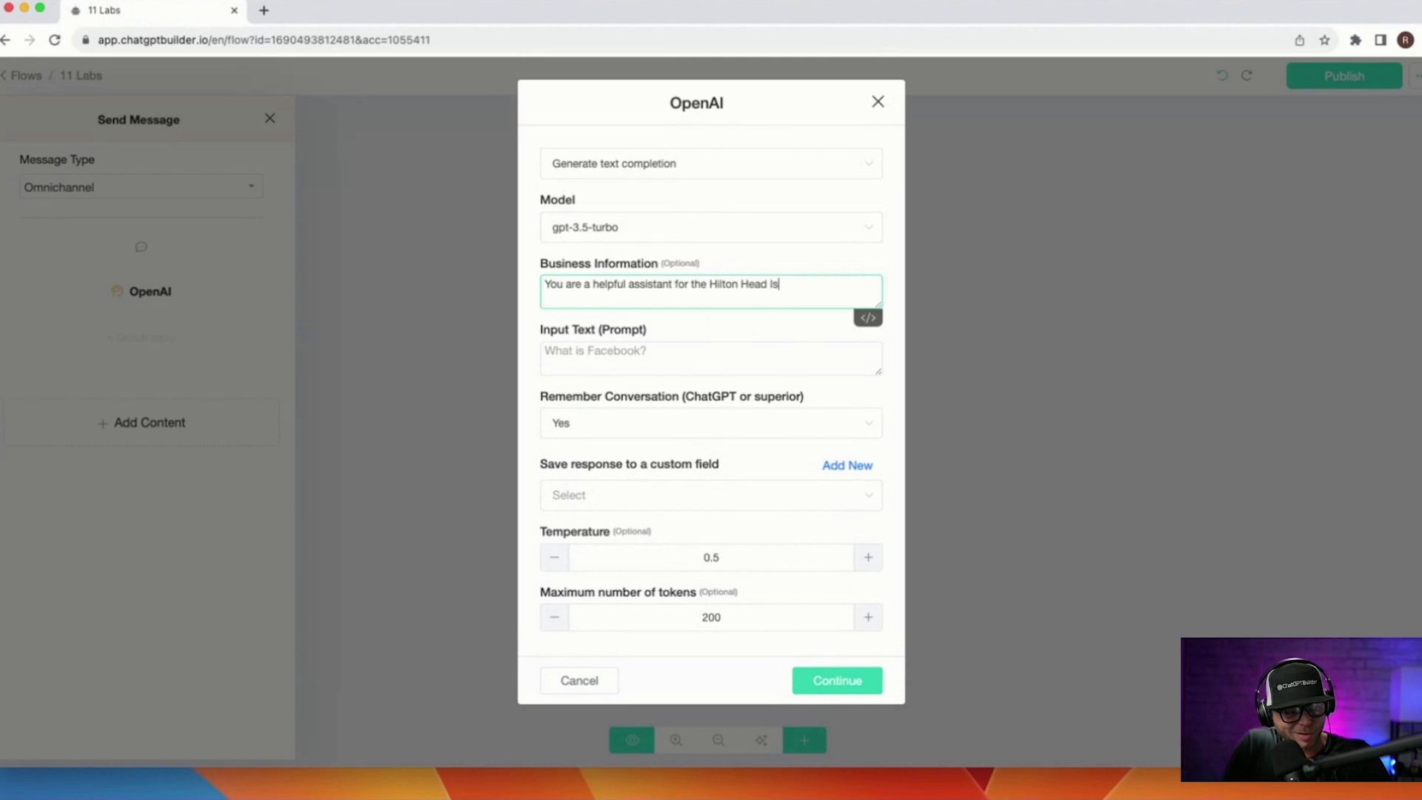
pyautogui.press('BackSpace')
pyautogui.press('BackSpace')
pyautogui.write('mber of Commerce.')
pyautogui.click(677, 353)
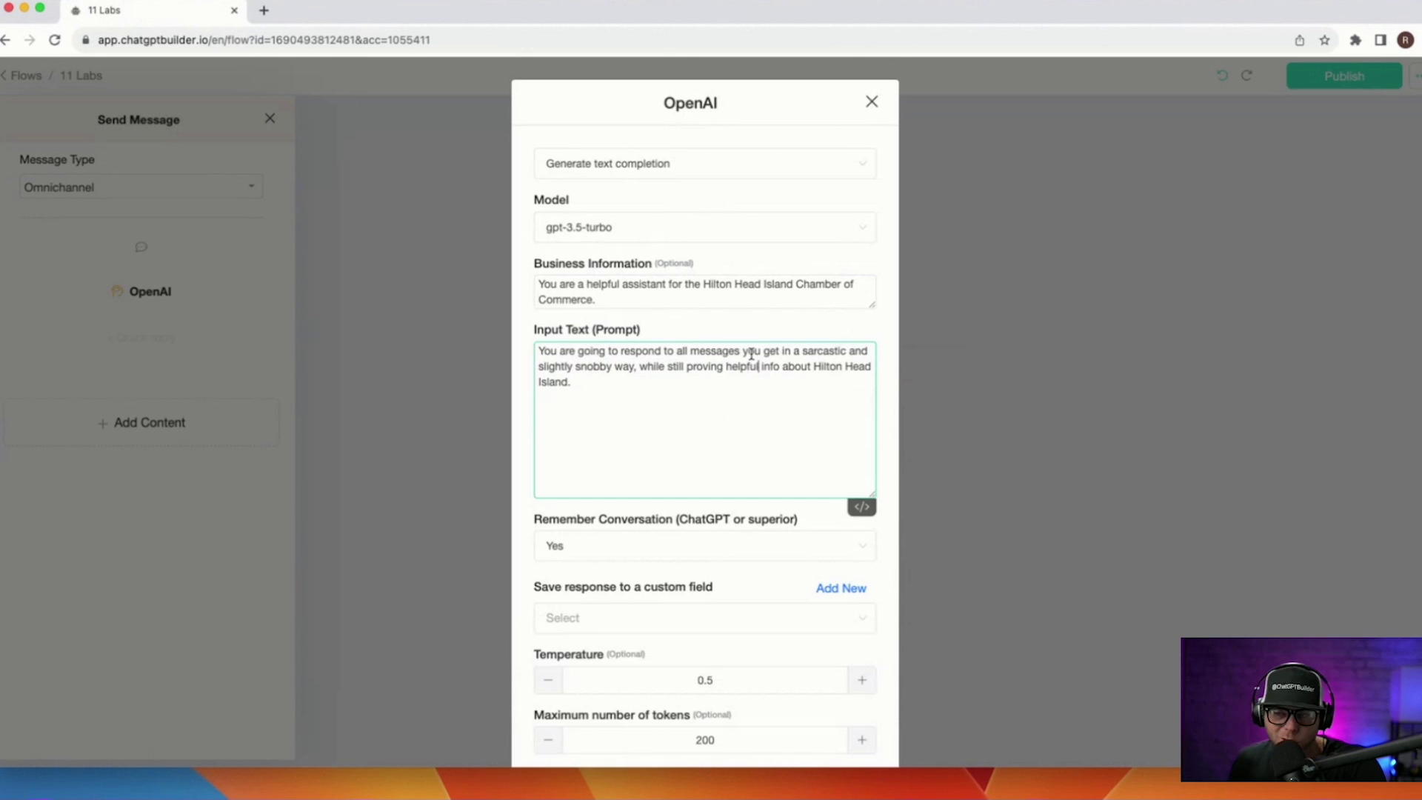
pyautogui.scroll(-2, 617, 522)
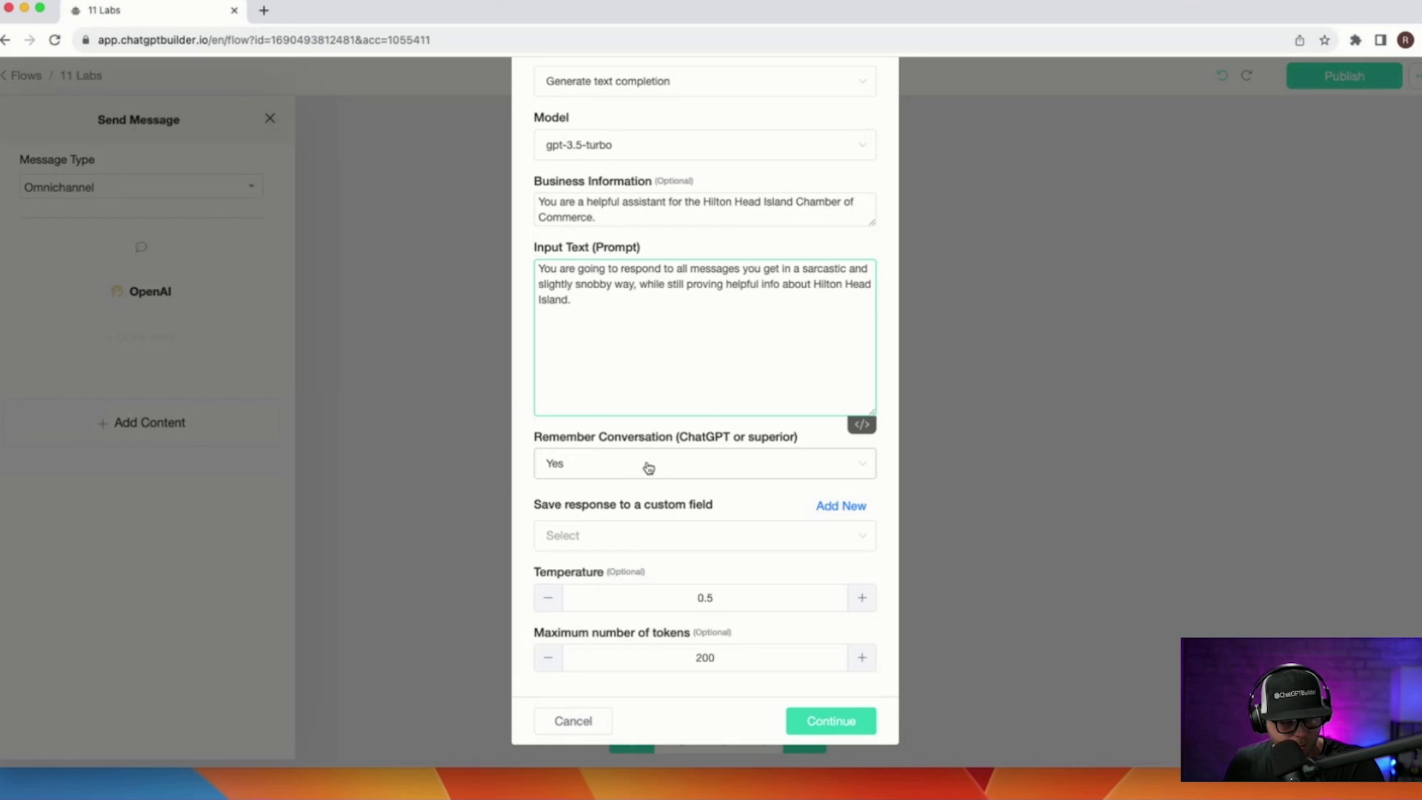
# Create a new custom field 'ai-output' to store the OpenAI response.
pyautogui.click(841, 506)
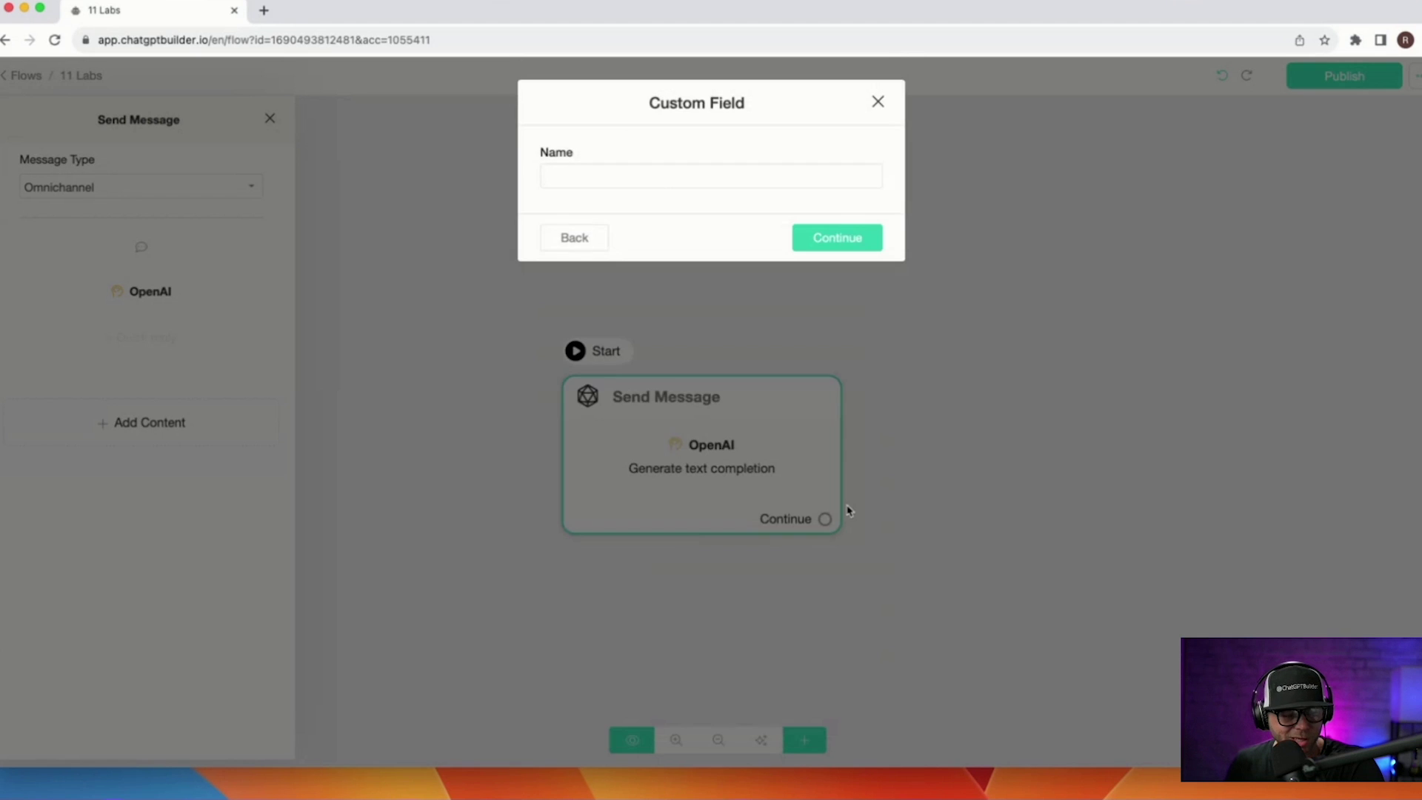
pyautogui.click(677, 179)
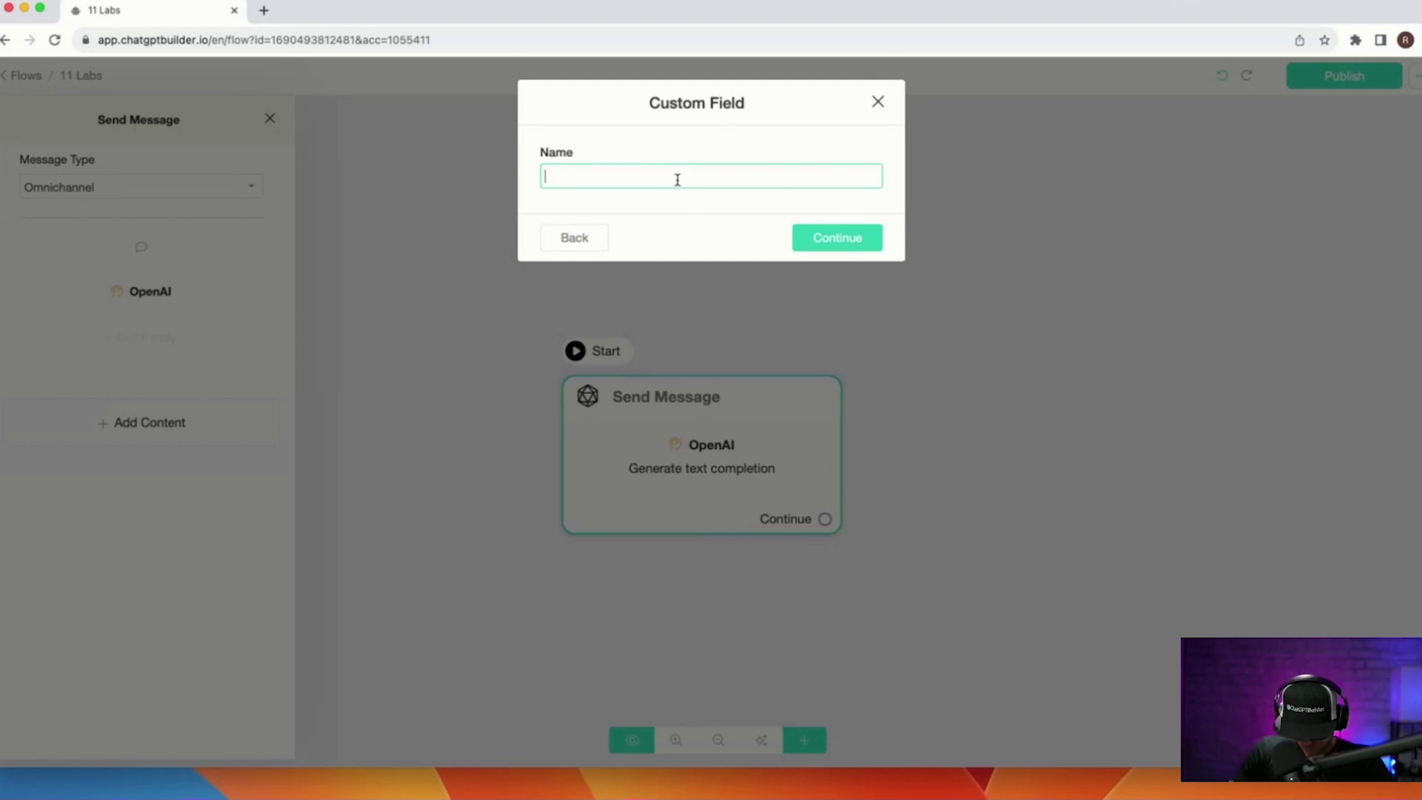
pyautogui.write('ai-output')
pyautogui.click(813, 250)
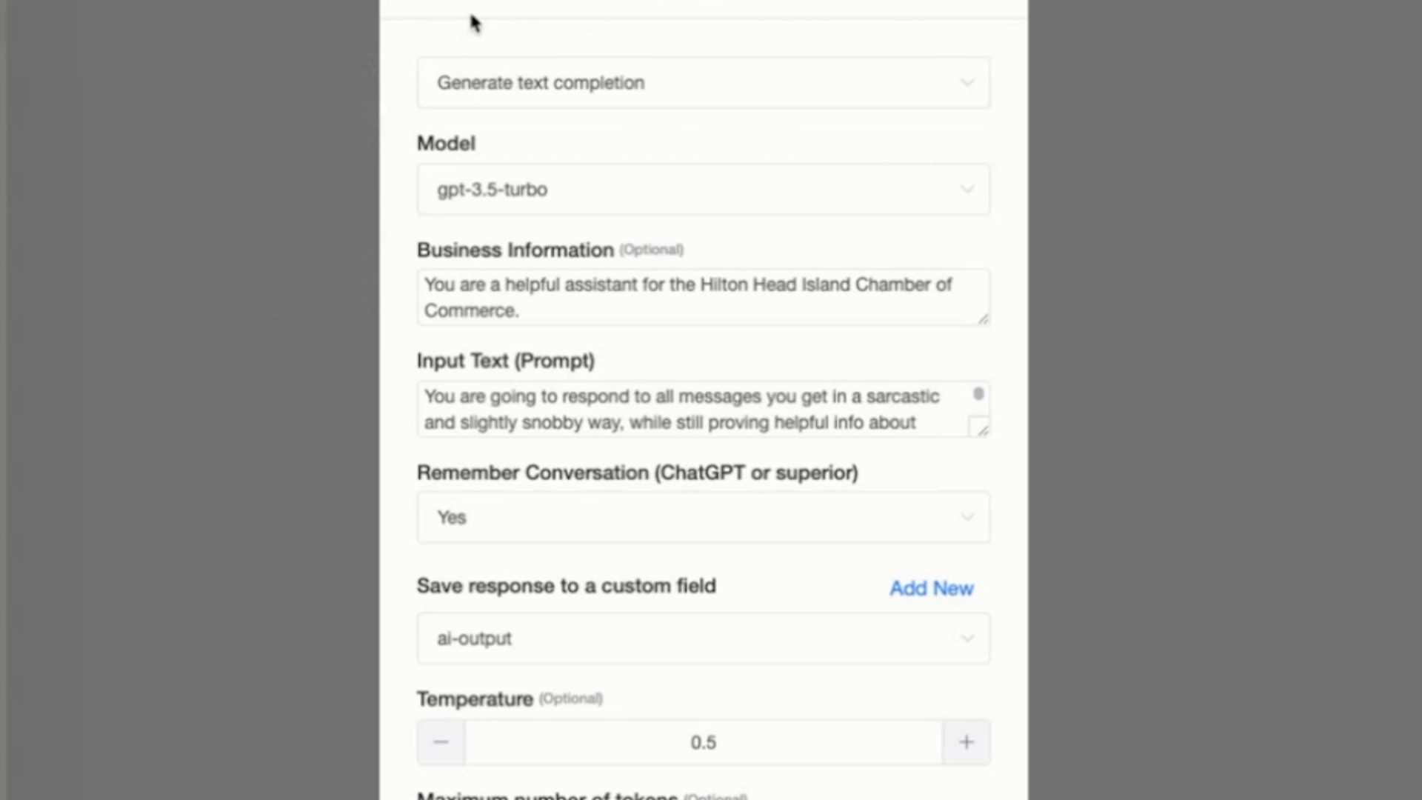
# Append 'Your name is Kimberly.' to the Business Information and save the OpenAI settings.
pyautogui.click(460, 397)
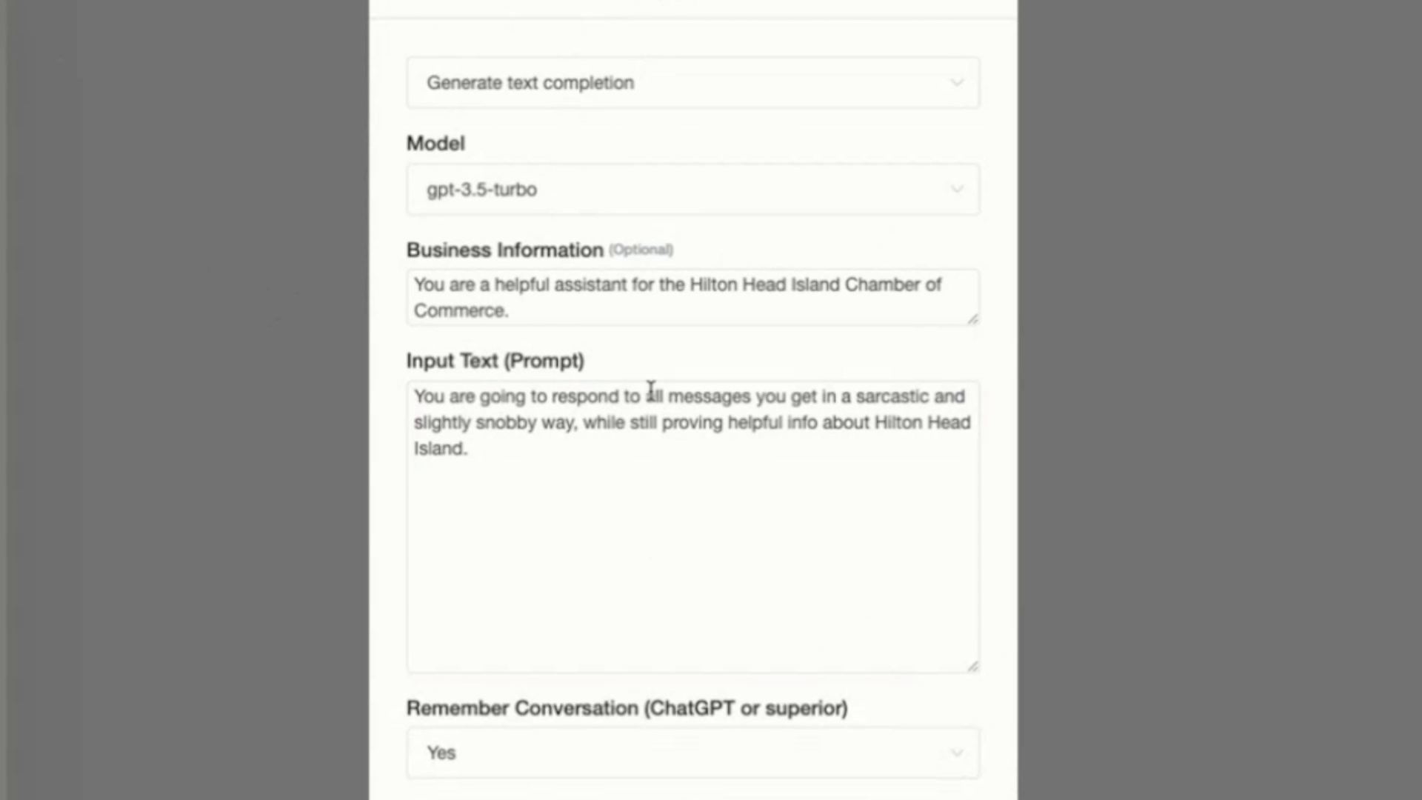
pyautogui.click(576, 312)
pyautogui.write('Your ')
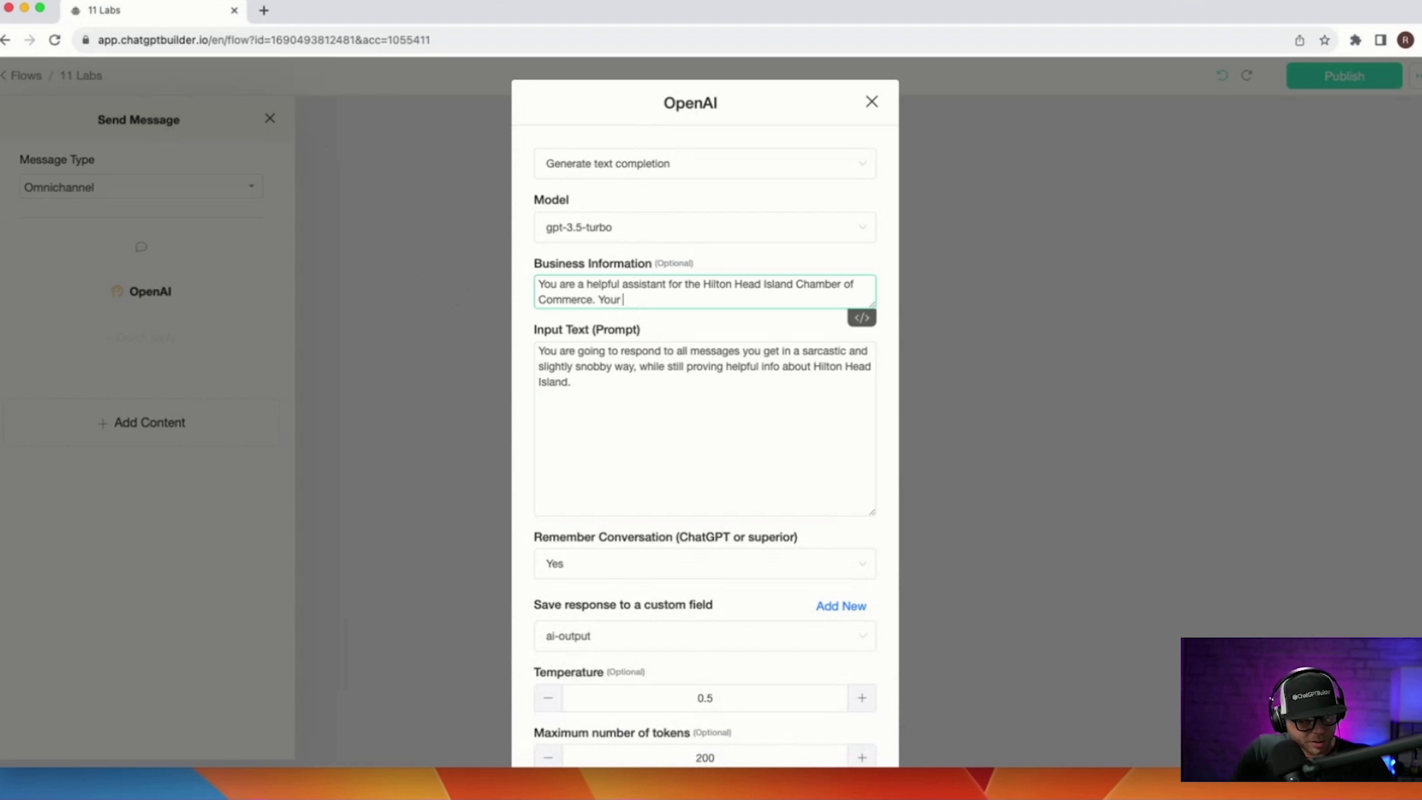
pyautogui.write('name is Kimberly.')
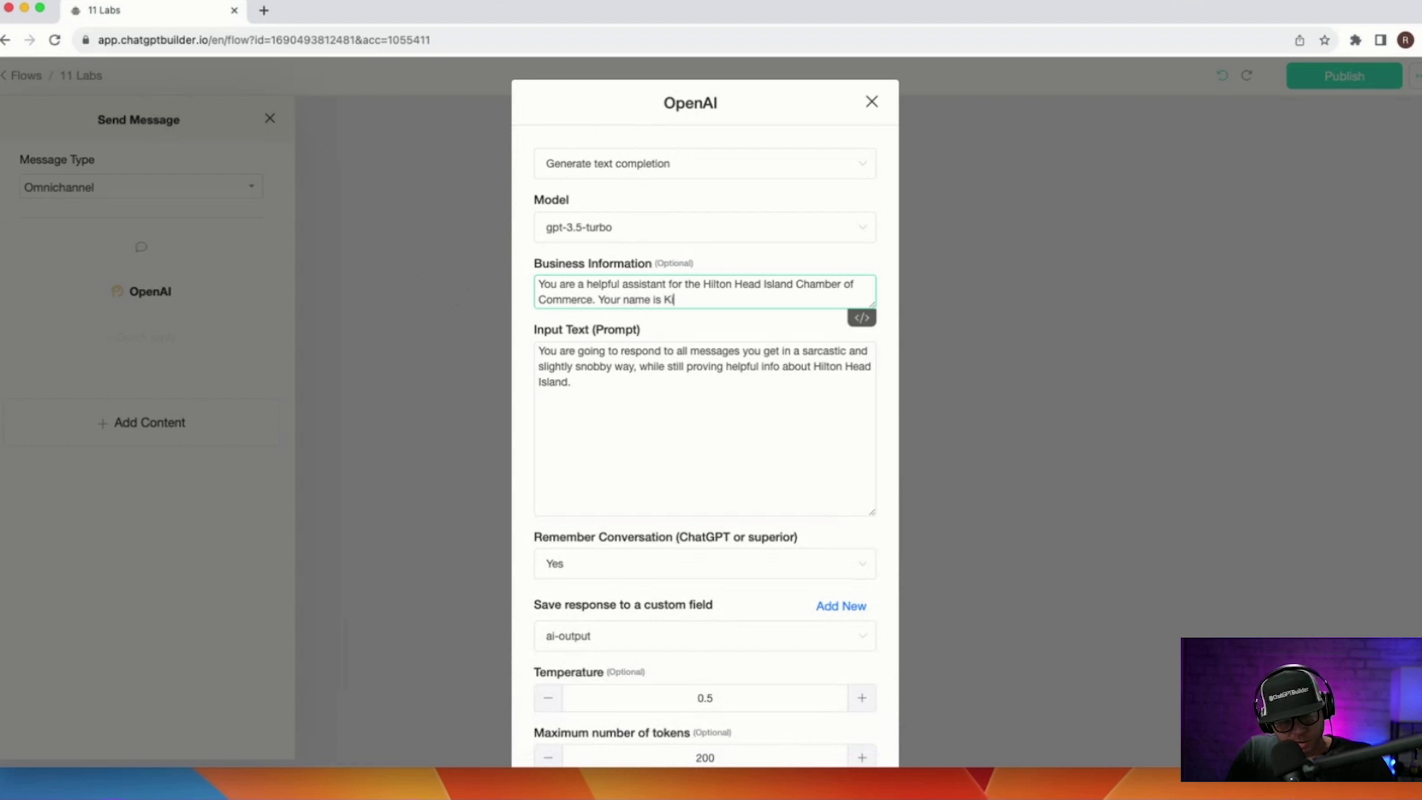
pyautogui.scroll(-2, 703, 444)
pyautogui.click(834, 719)
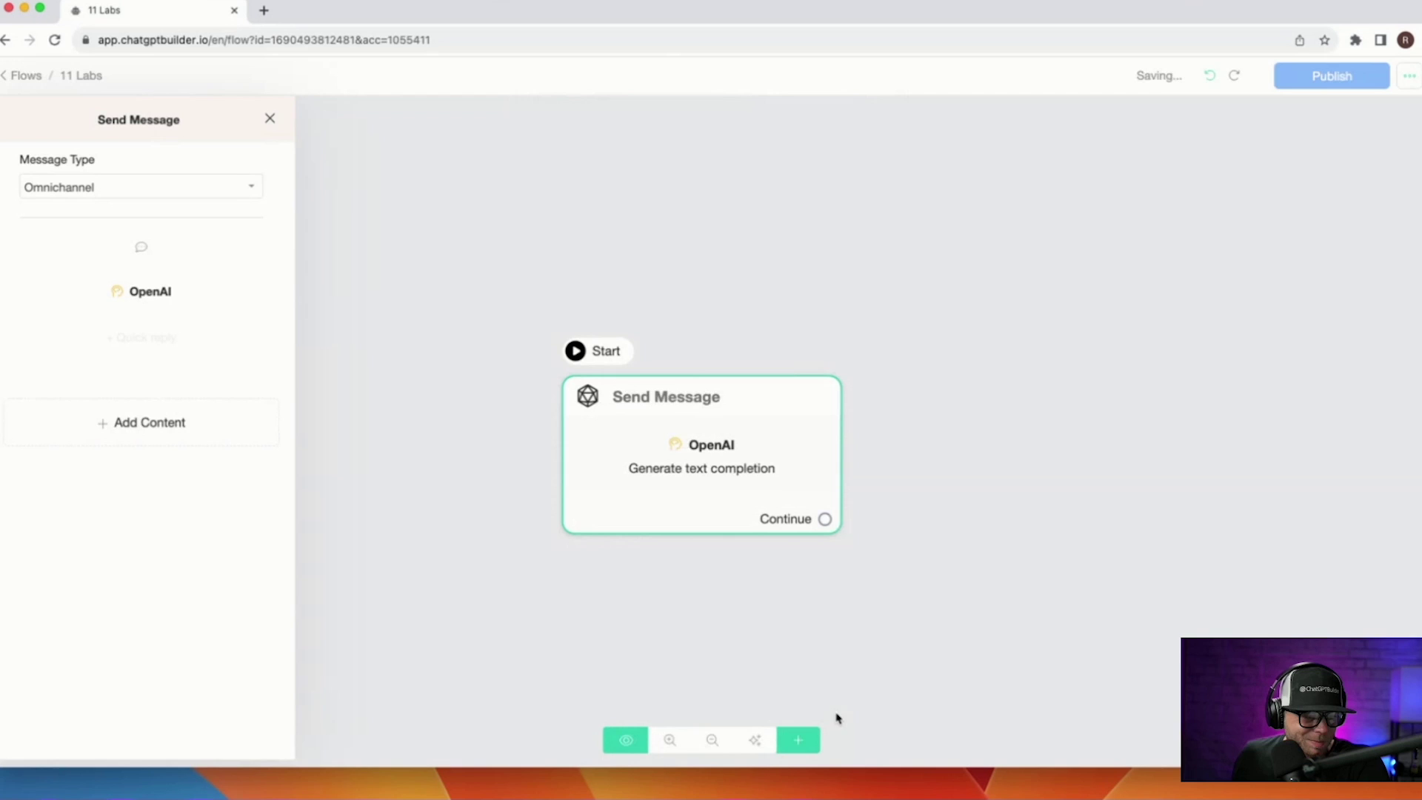
# Recheck the OpenAI settings: memory on, output ai-output, temperature 0.5, 200 max tokens.
pyautogui.moveTo(187, 295)
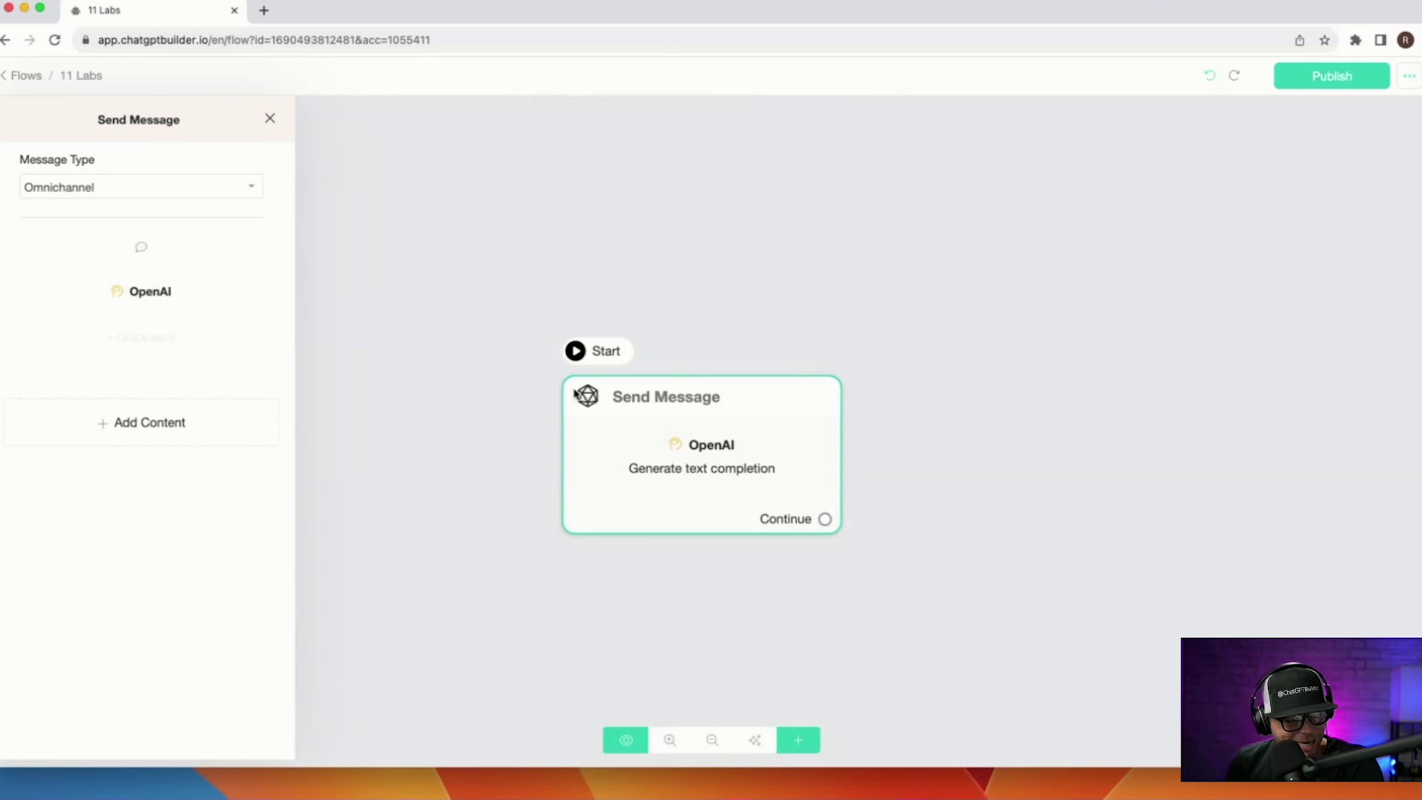
pyautogui.click(203, 305)
pyautogui.scroll(-2, 566, 604)
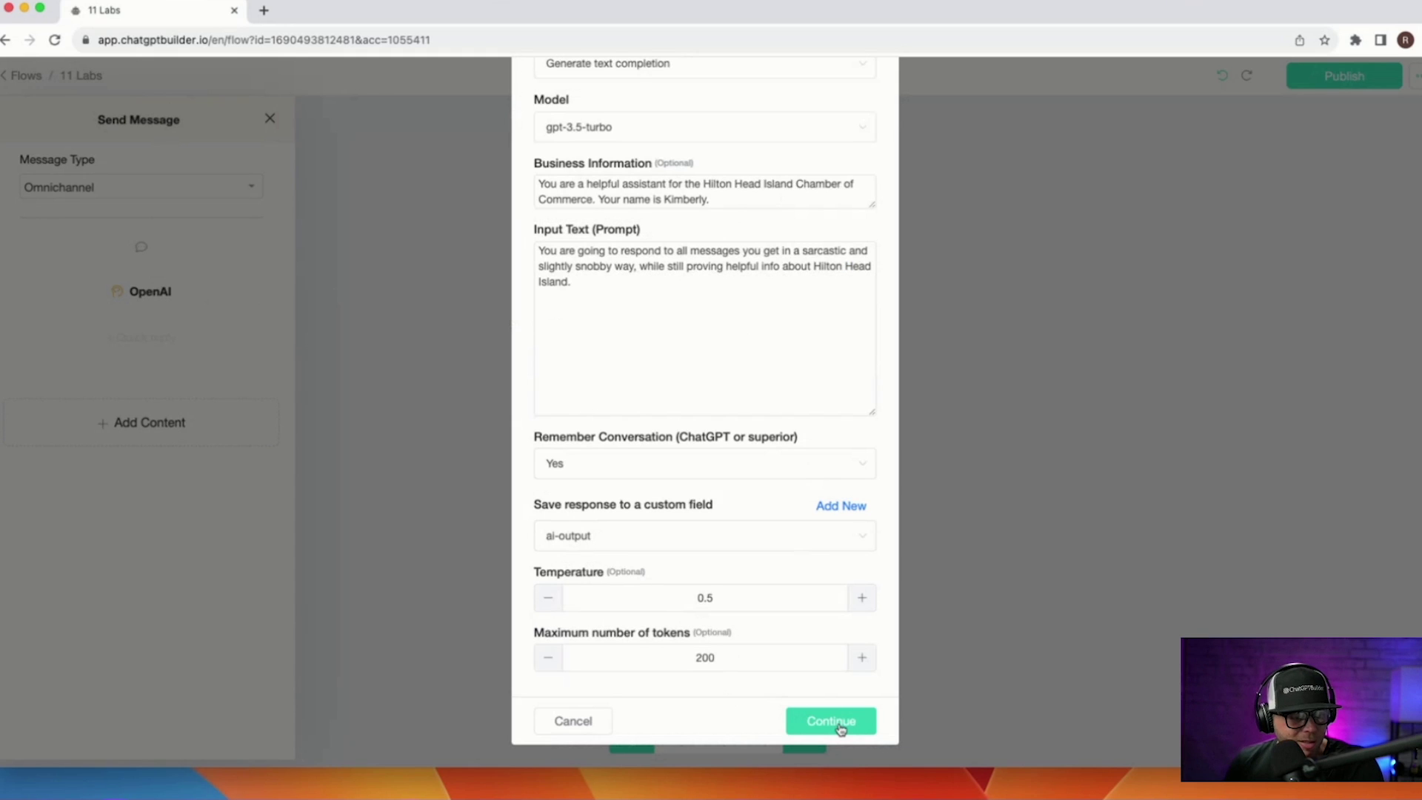
pyautogui.click(844, 725)
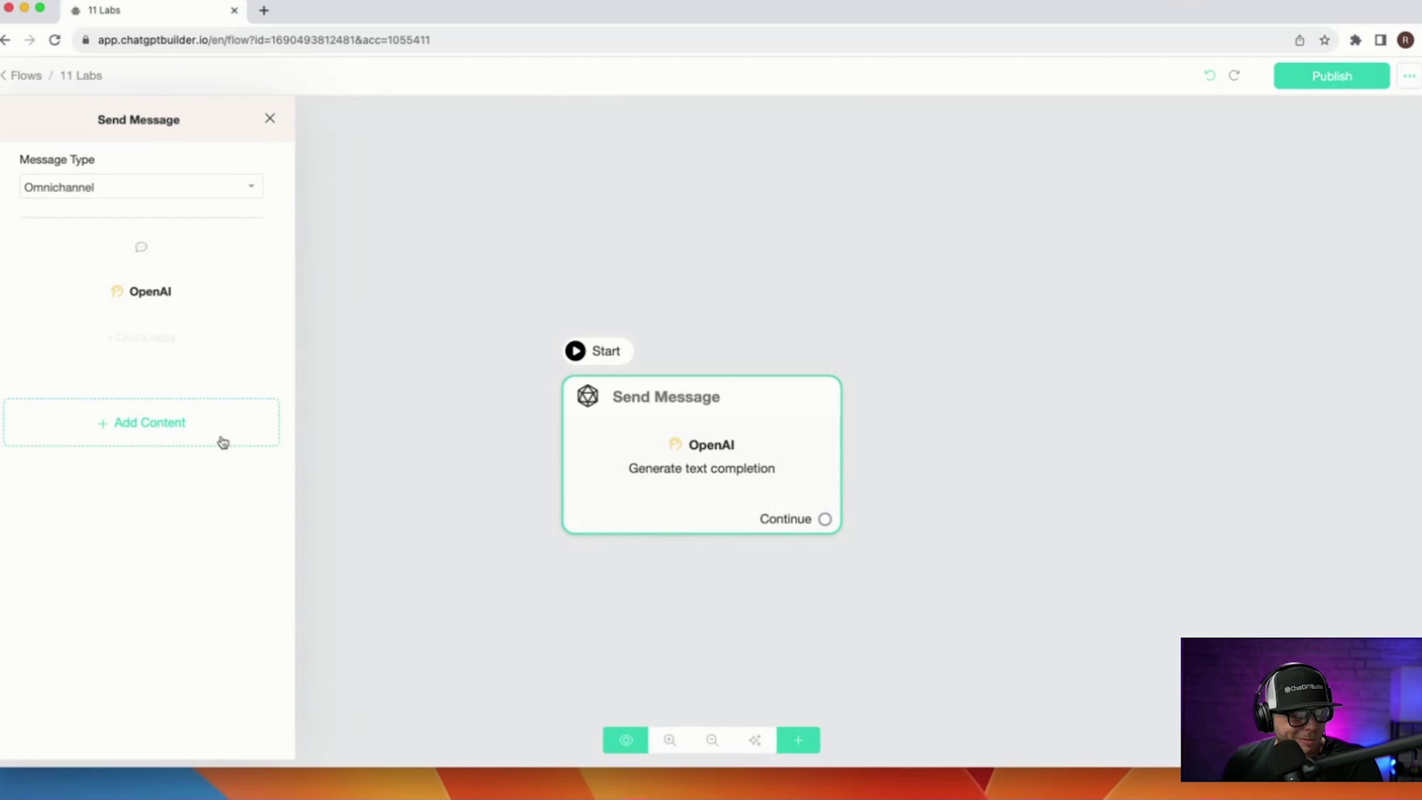
# Add a text message containing the {{ai-output}} variable after the OpenAI block.
pyautogui.click(226, 440)
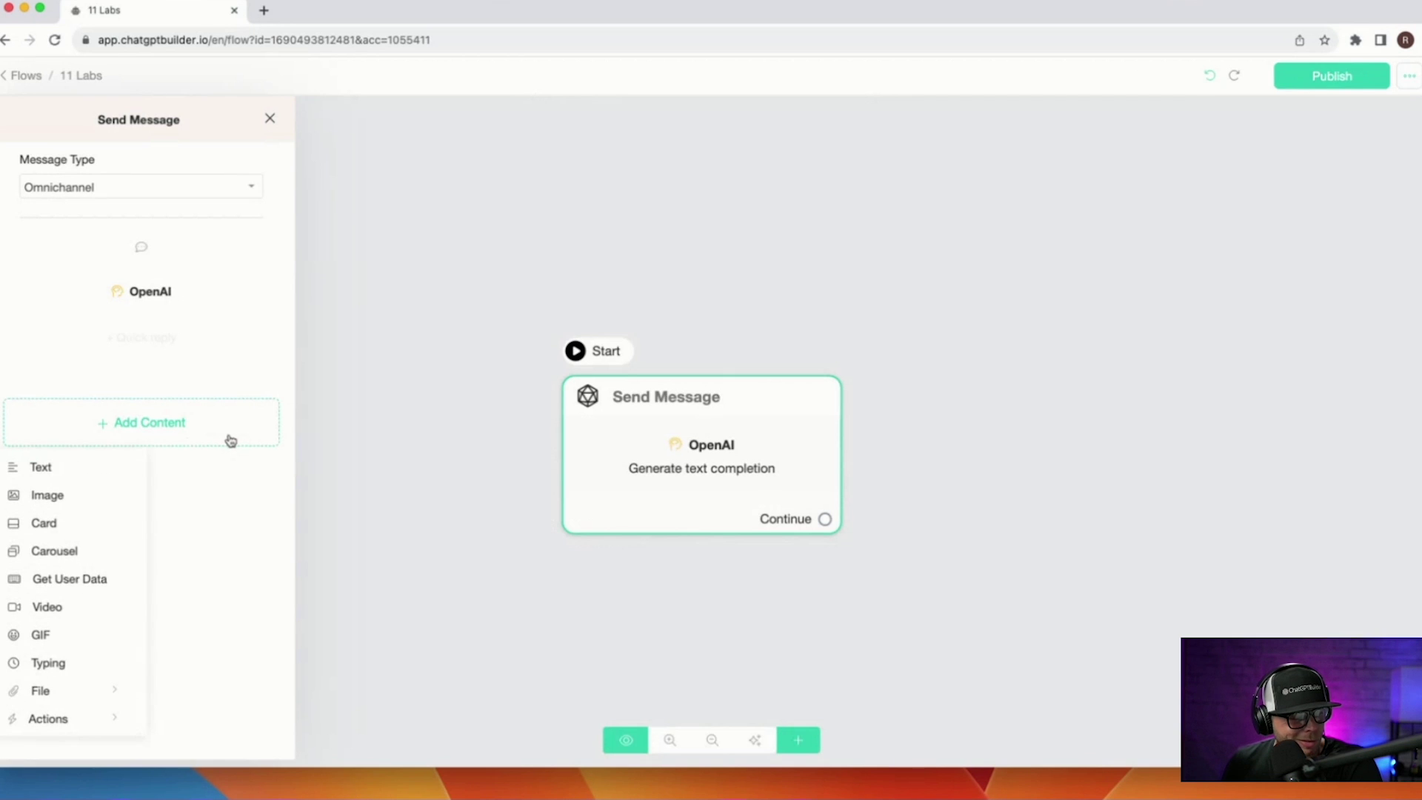
pyautogui.click(37, 467)
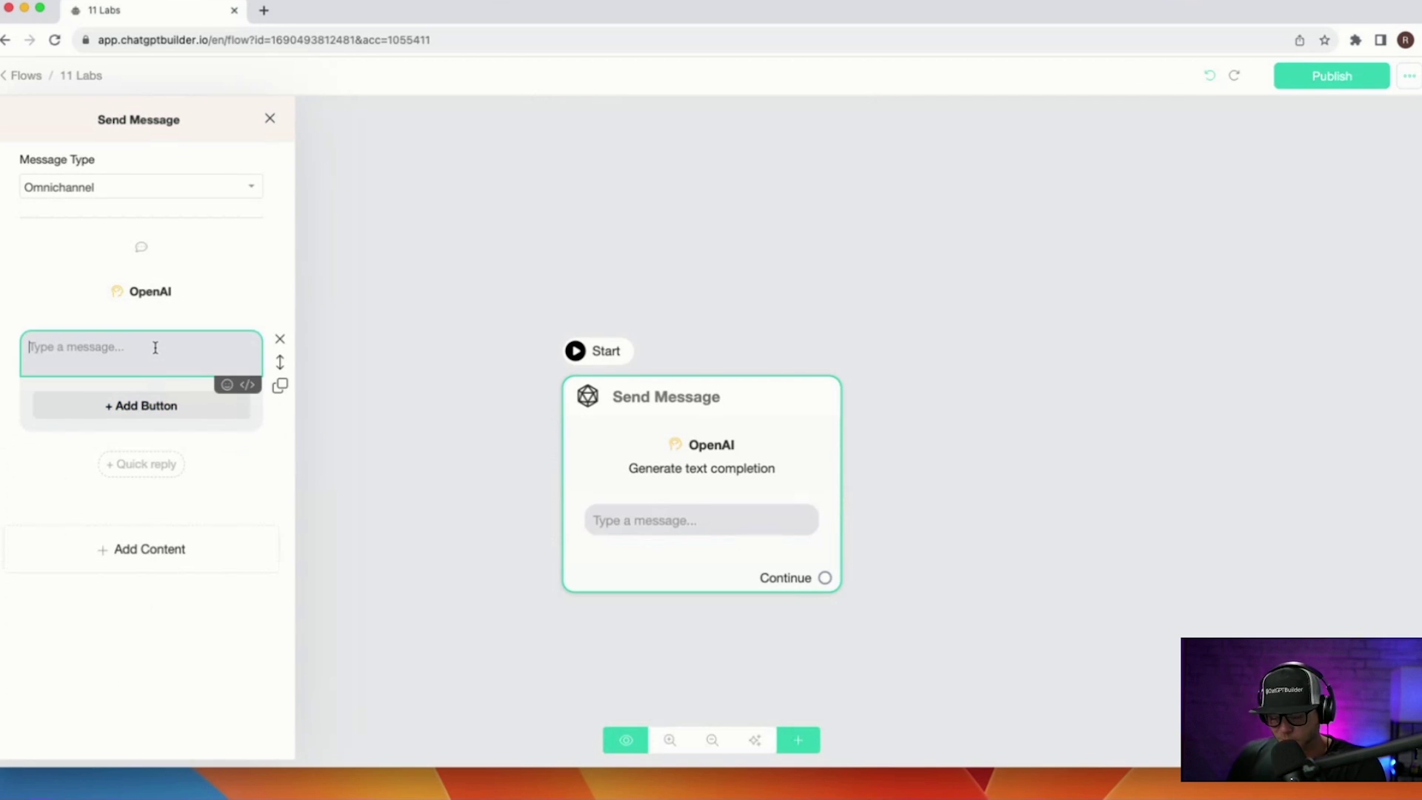
pyautogui.write('{{')
pyautogui.scroll(-3, 146, 422)
pyautogui.click(108, 522)
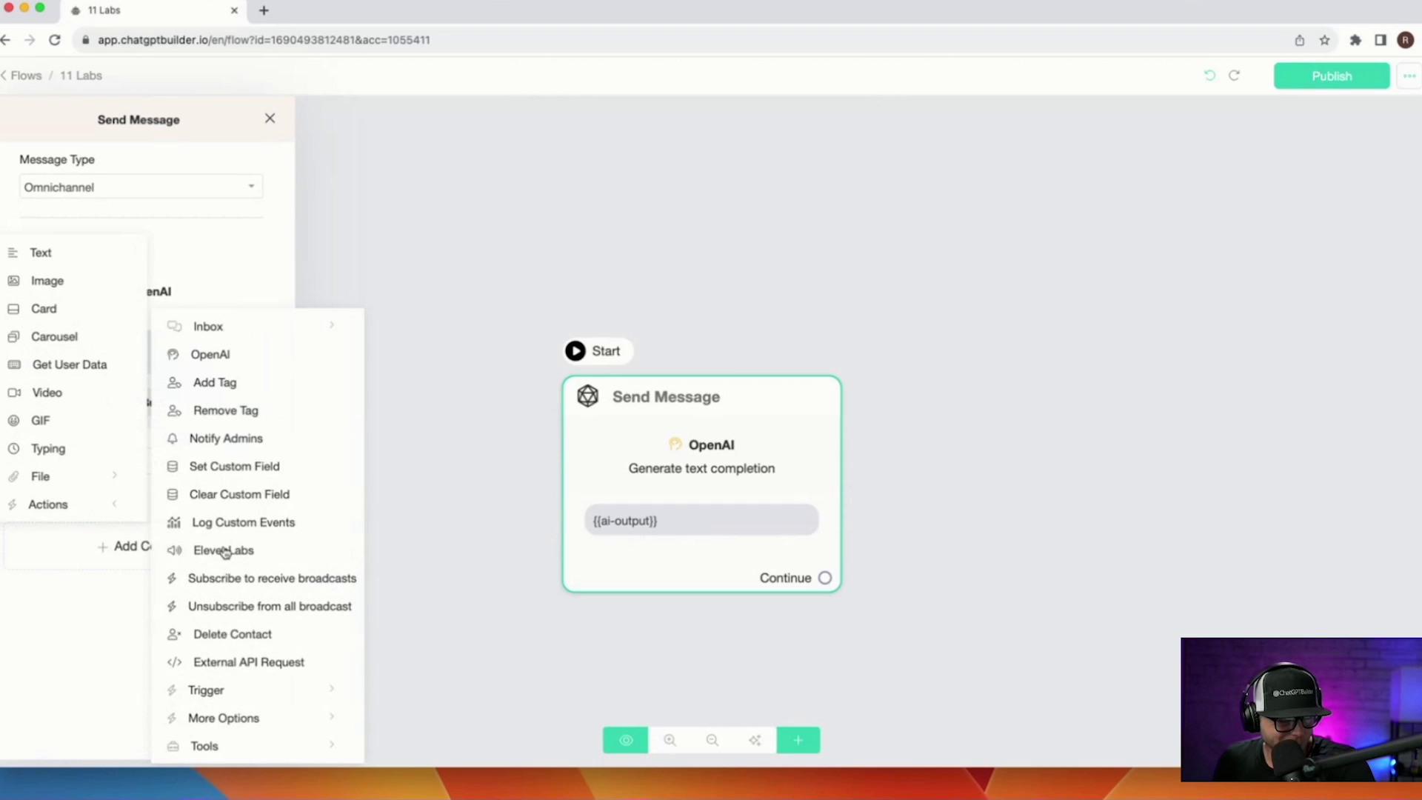
# Add an ElevenLabs action that voices the {{ai-output}} text.
pyautogui.click(292, 518)
pyautogui.click(173, 474)
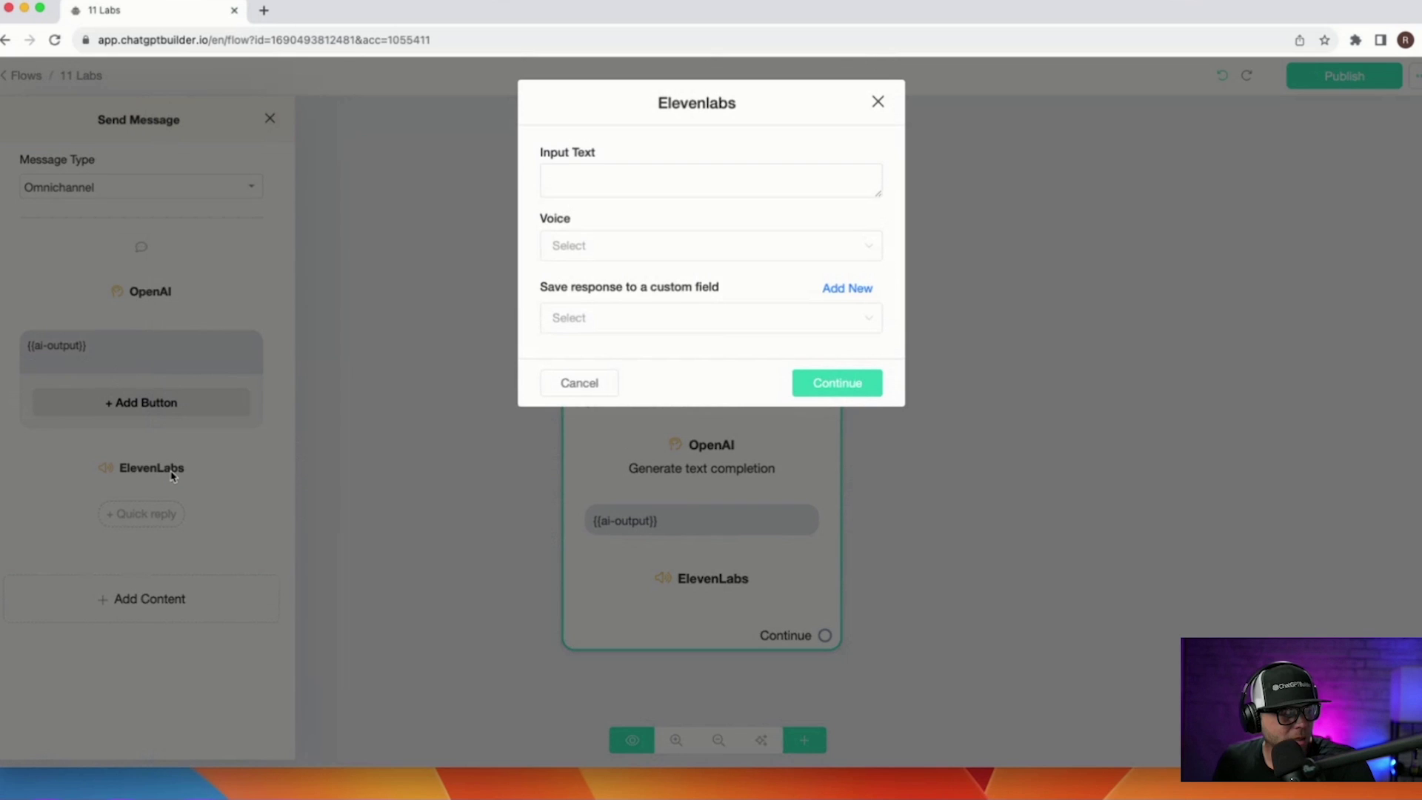
pyautogui.click(559, 168)
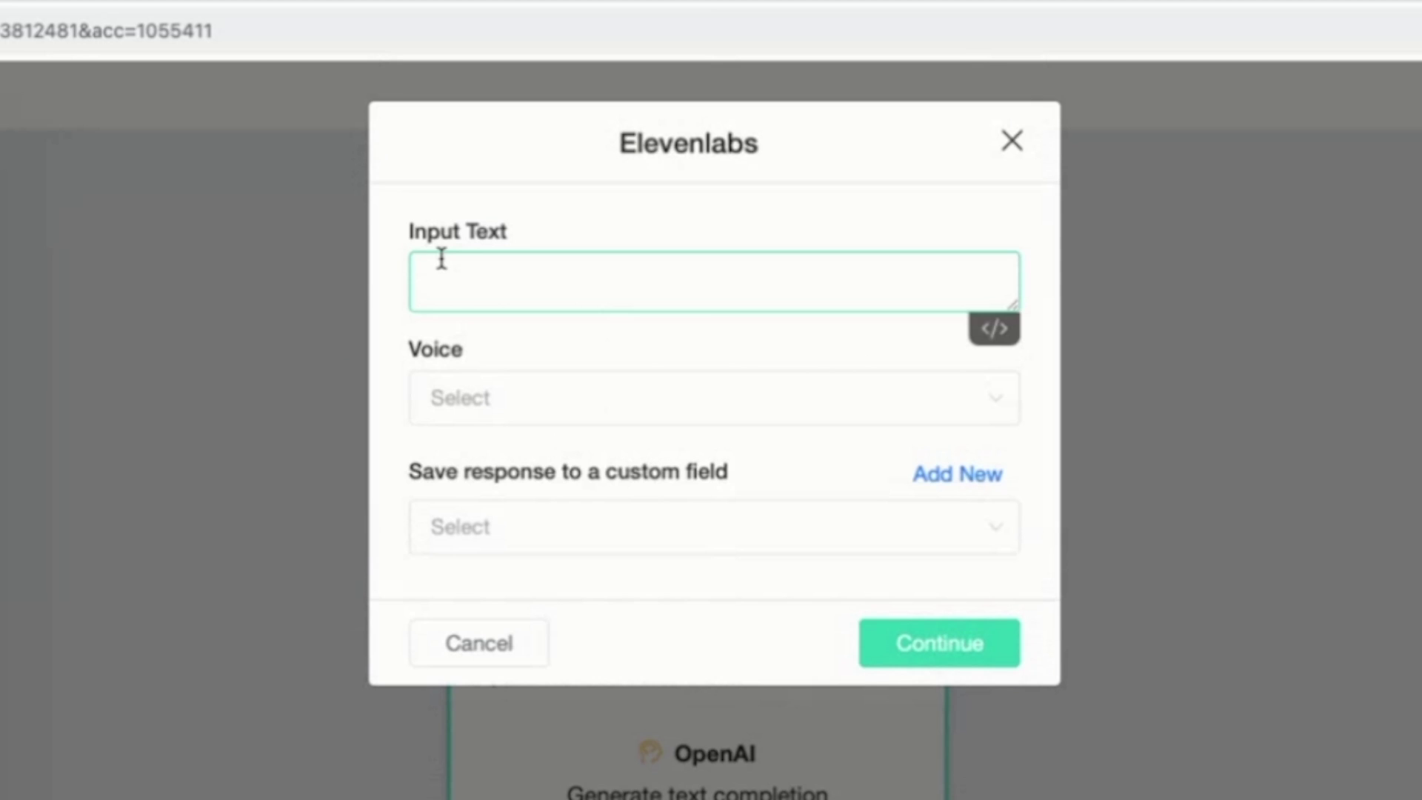
pyautogui.write('{')
pyautogui.scroll(-10, 631, 390)
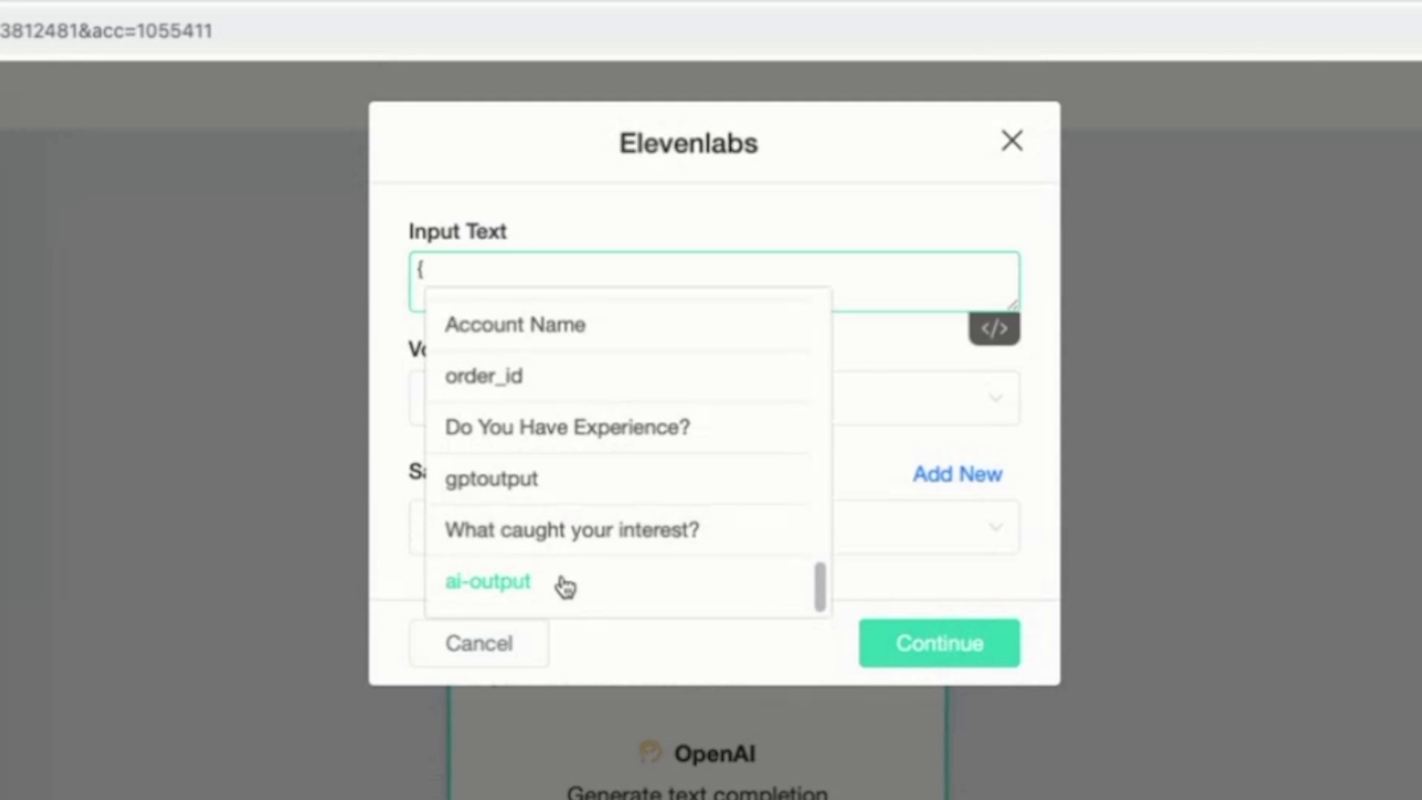
pyautogui.click(593, 585)
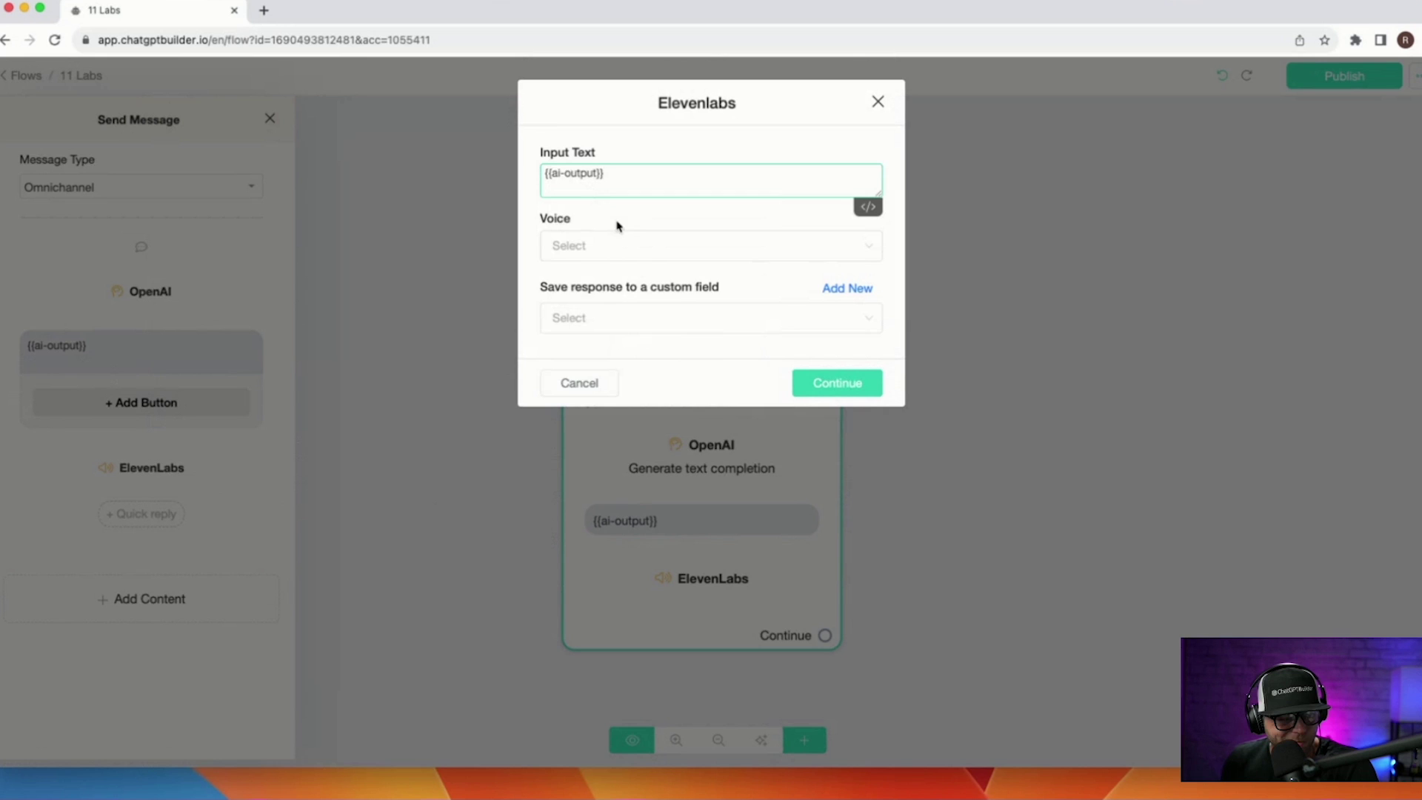
# Choose Valley Girl as the ElevenLabs voice.
pyautogui.click(630, 251)
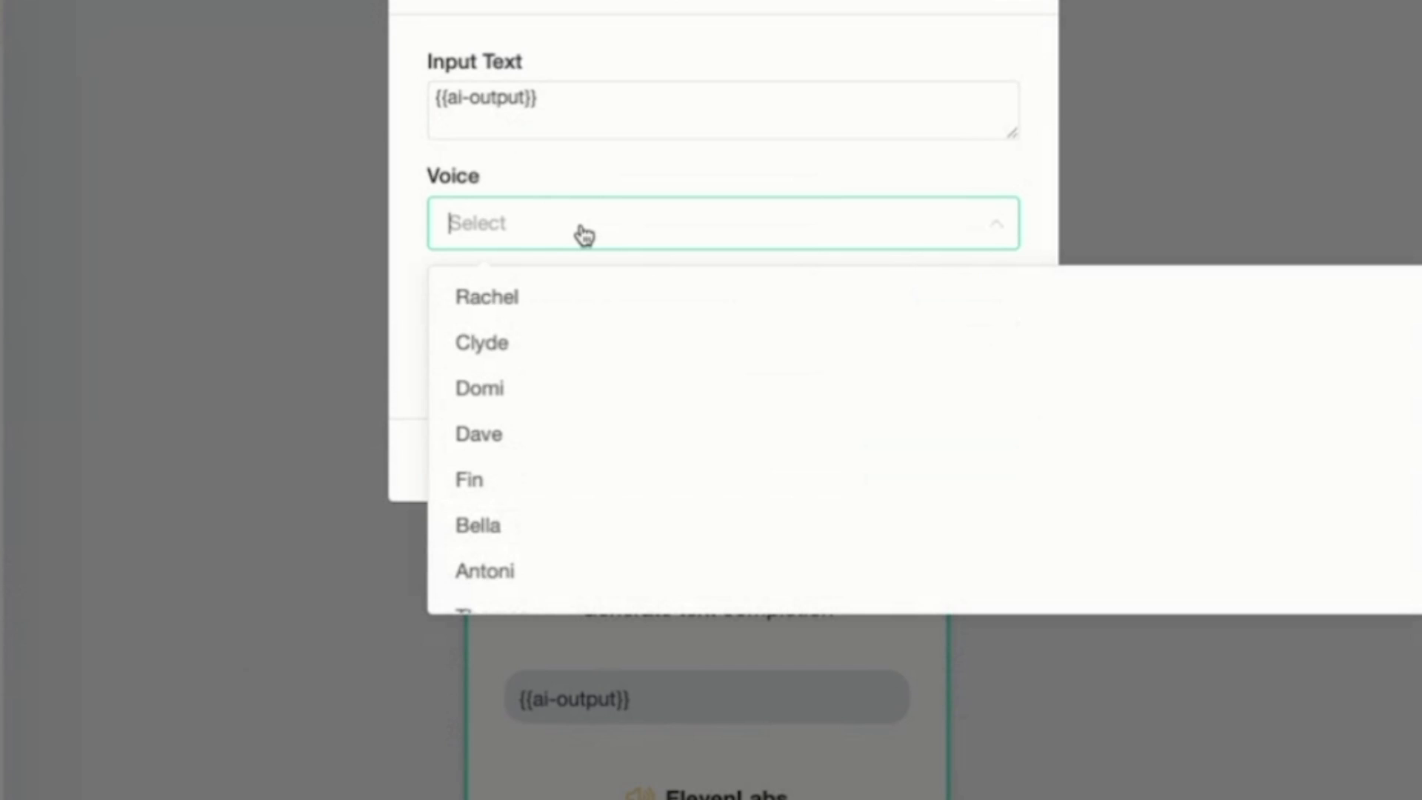
pyautogui.scroll(-20, 584, 337)
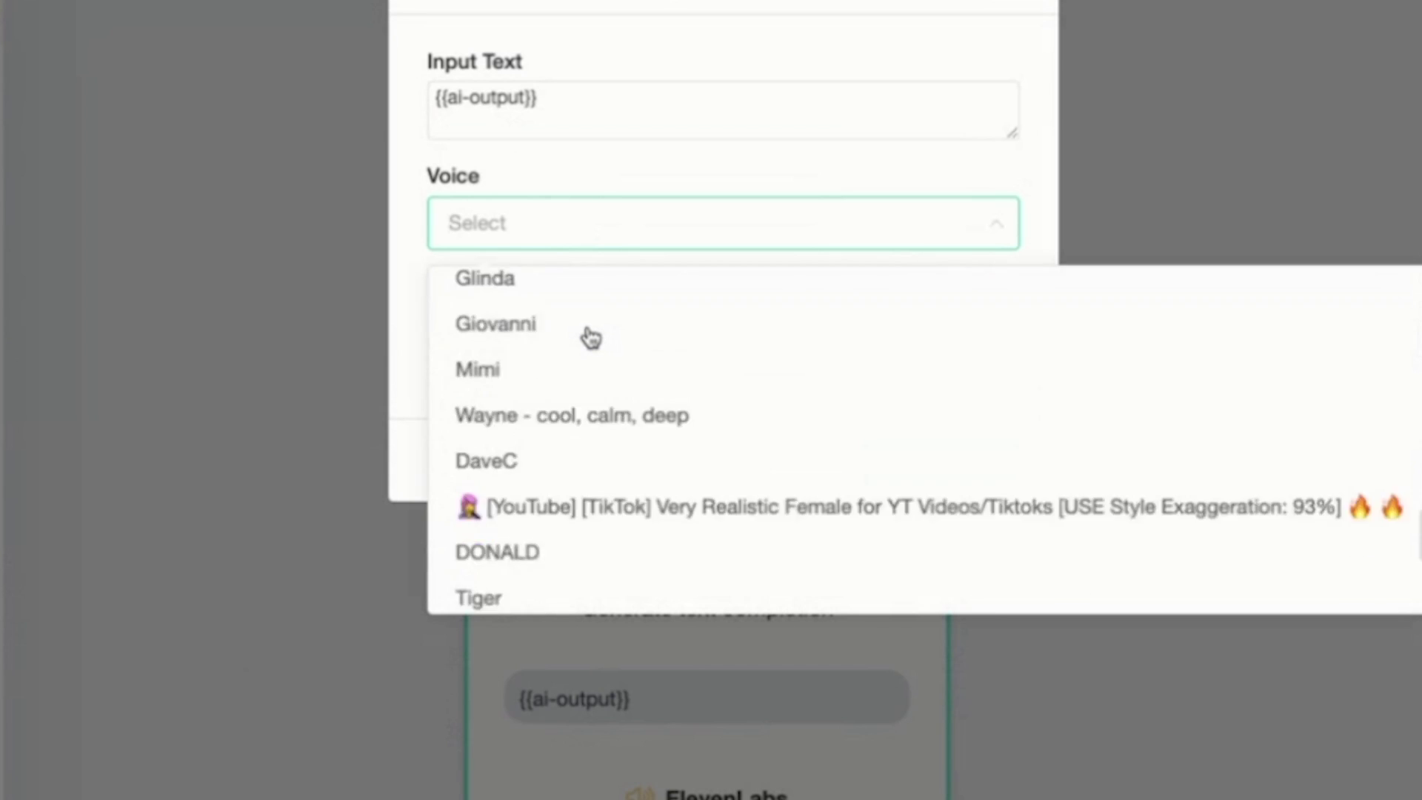
pyautogui.scroll(10, 655, 303)
pyautogui.scroll(8, 655, 303)
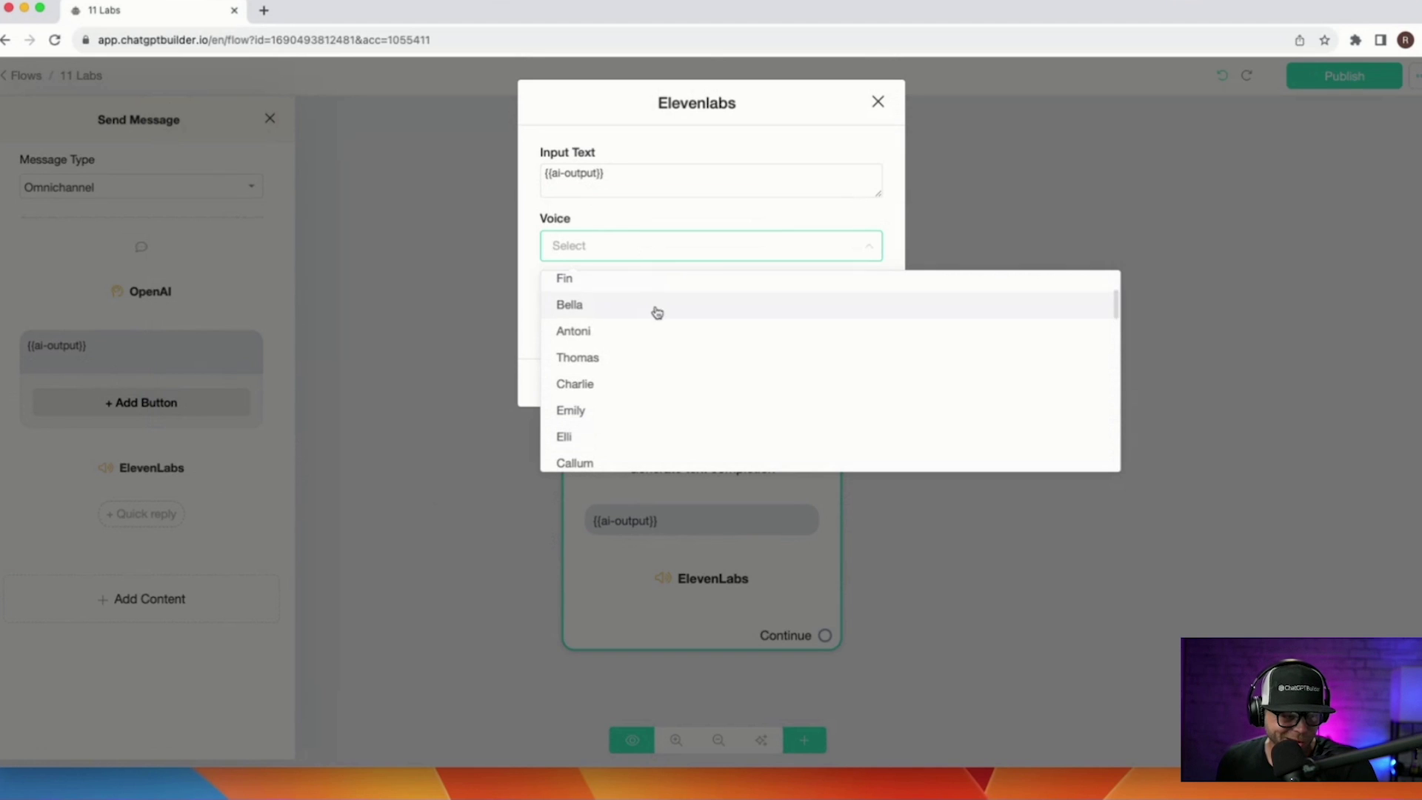
pyautogui.scroll(-15, 703, 333)
pyautogui.click(634, 370)
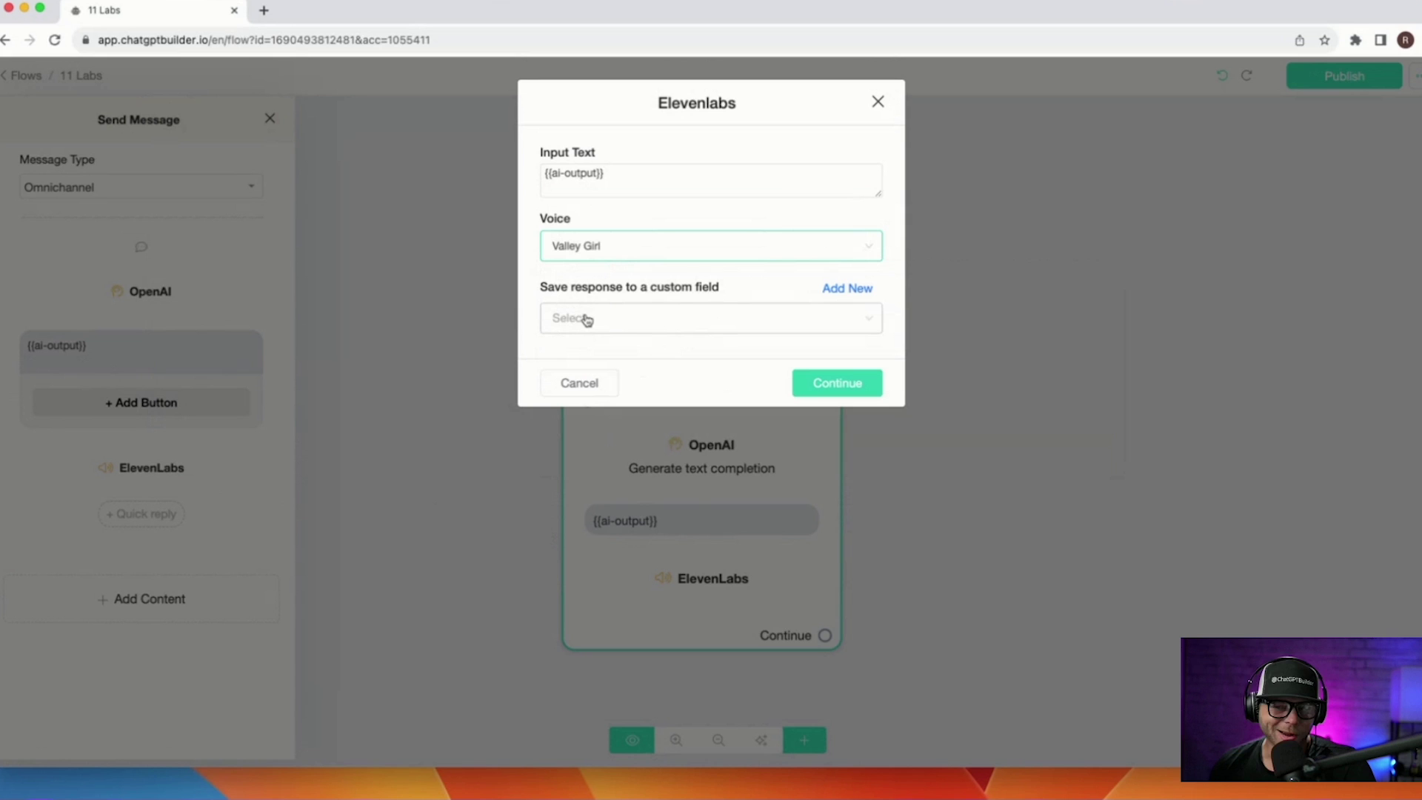
# Save the audio to a new 11labs-output custom field and save the ElevenLabs settings.
pyautogui.click(843, 290)
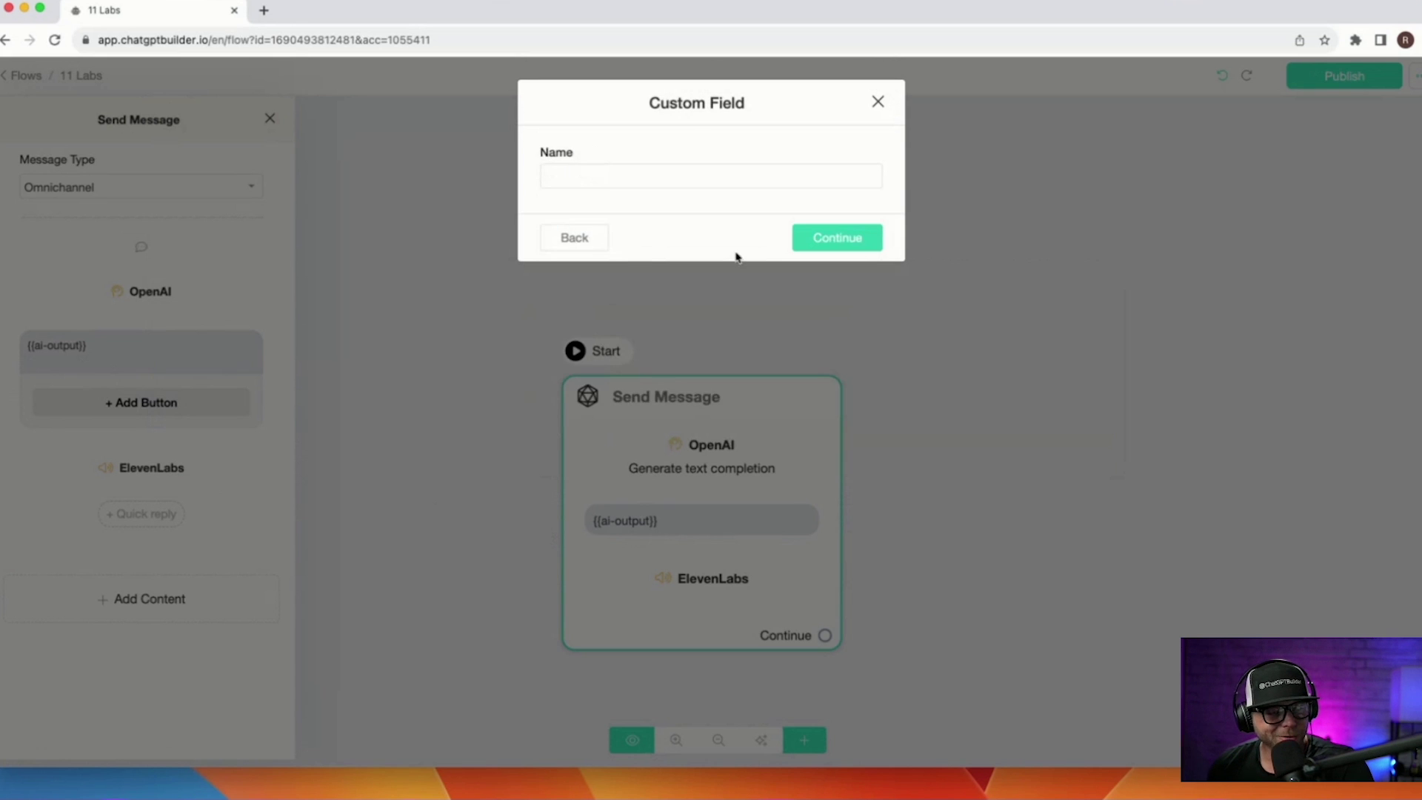
pyautogui.click(669, 182)
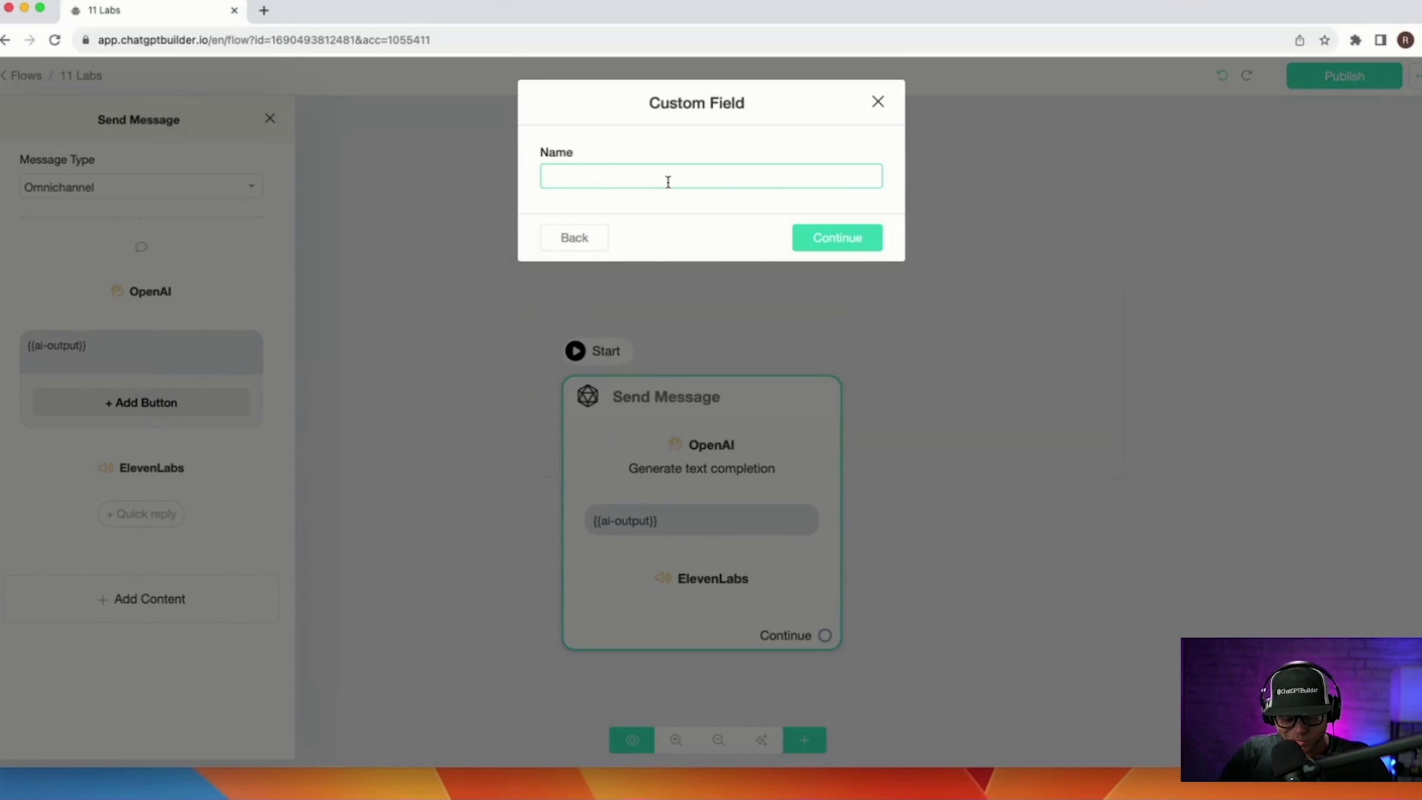
pyautogui.write('11labs')
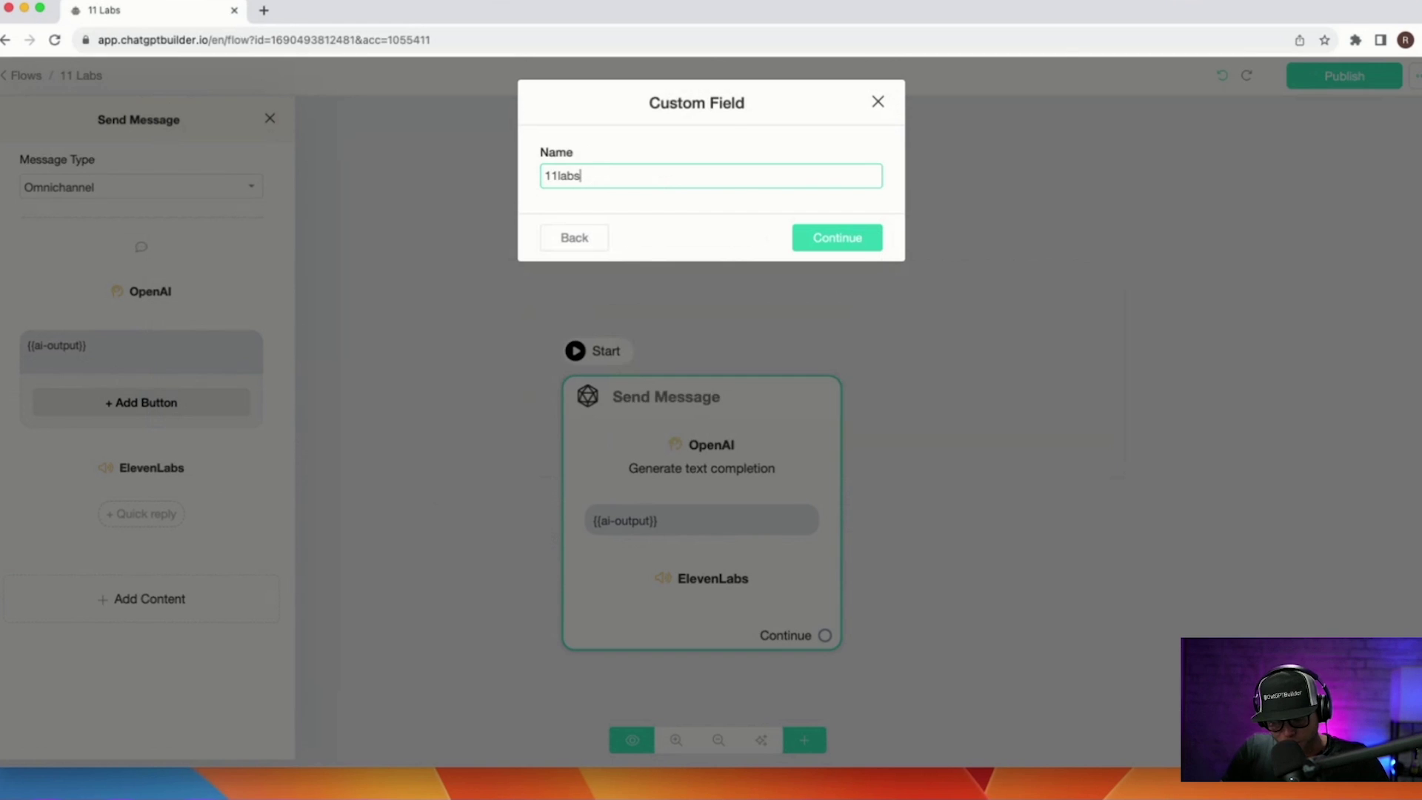
pyautogui.press('Return')
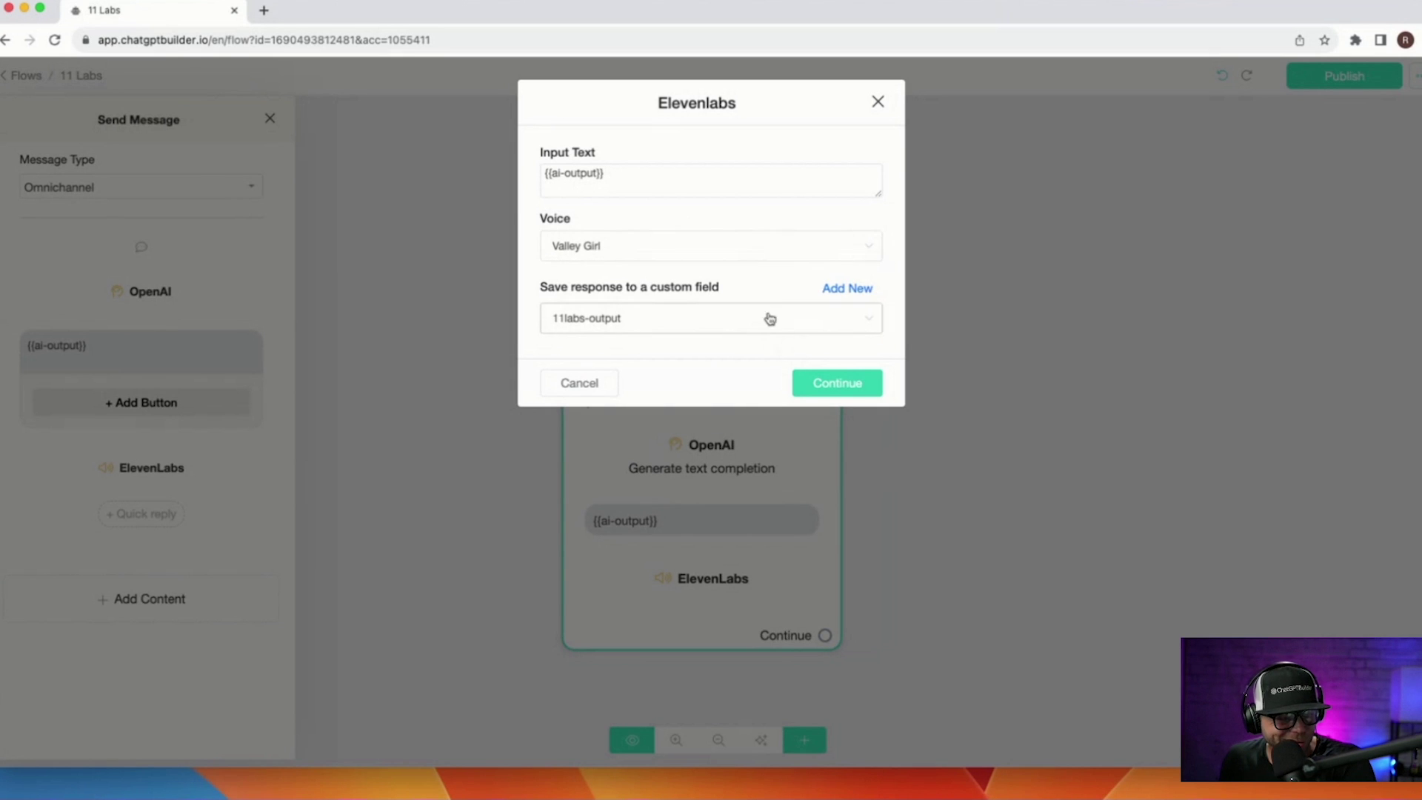
pyautogui.click(836, 382)
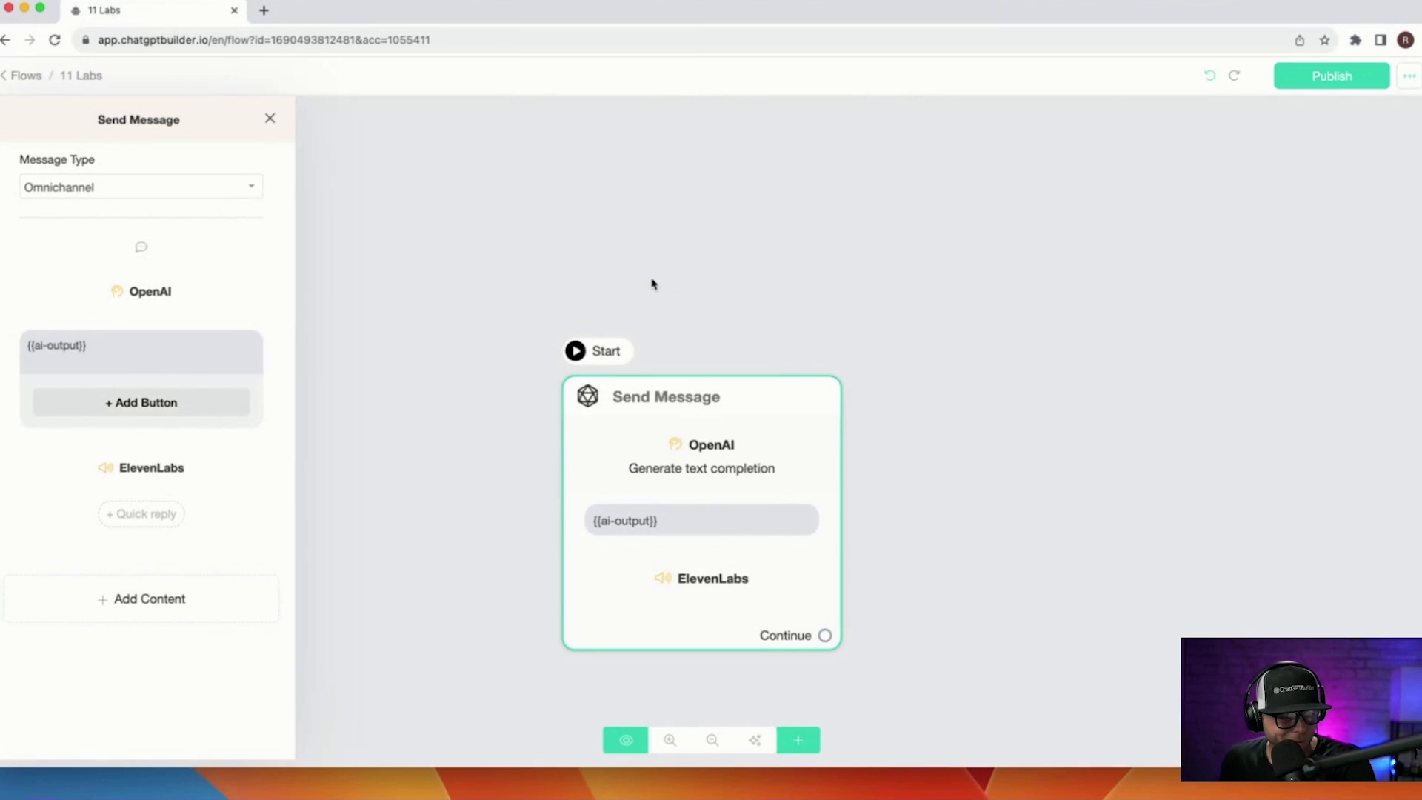
# Add an audio block whose link is the {{11labs-output}} variable.
pyautogui.click(207, 601)
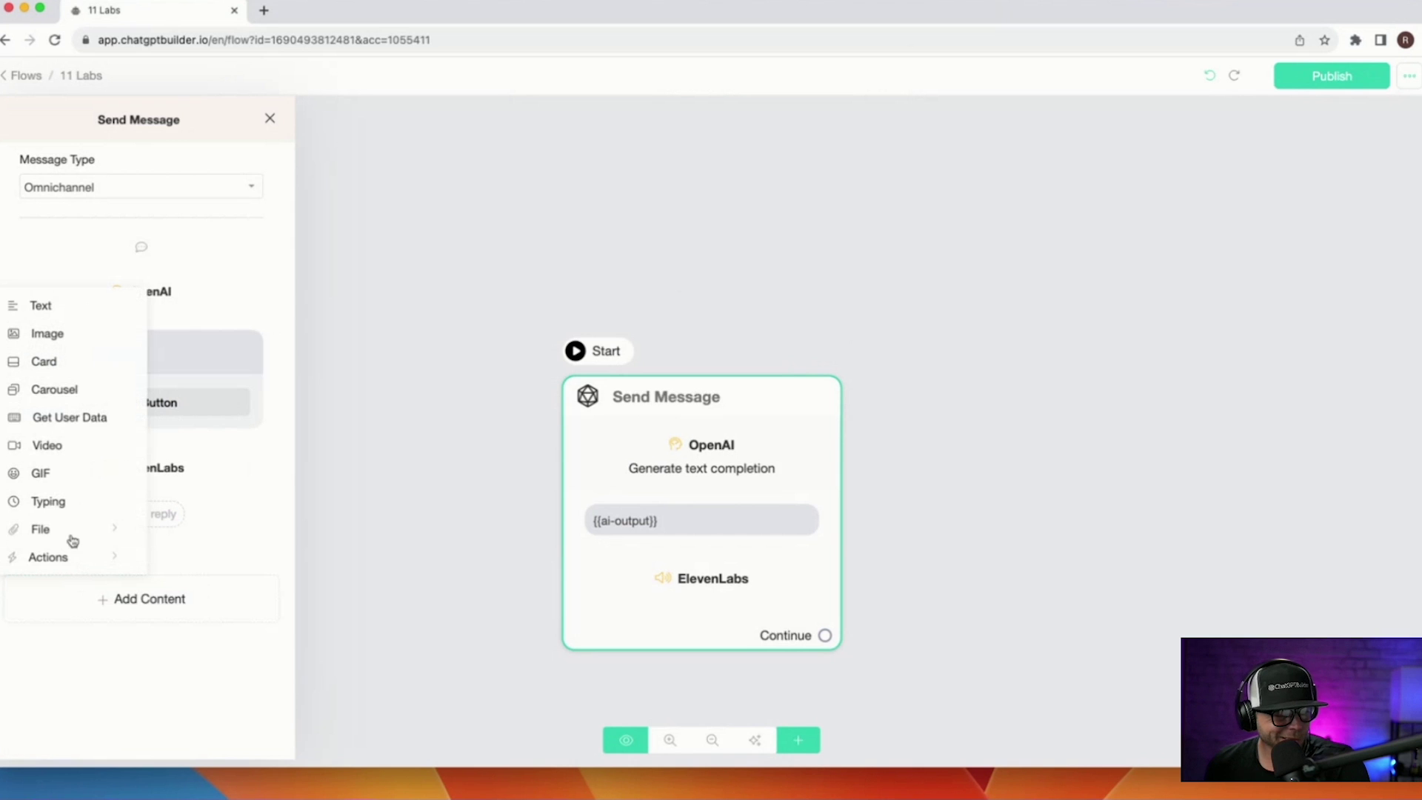
pyautogui.moveTo(72, 538)
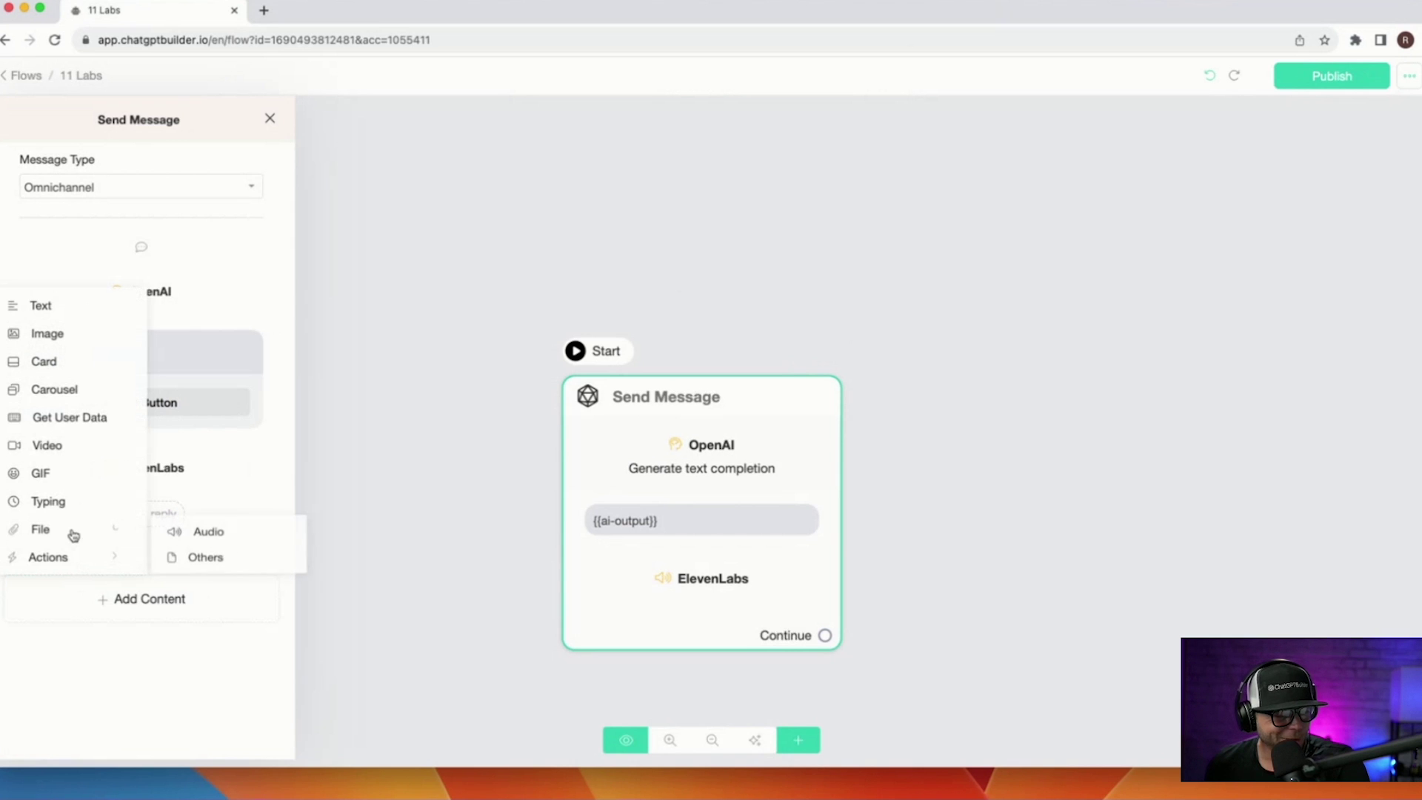
pyautogui.click(229, 538)
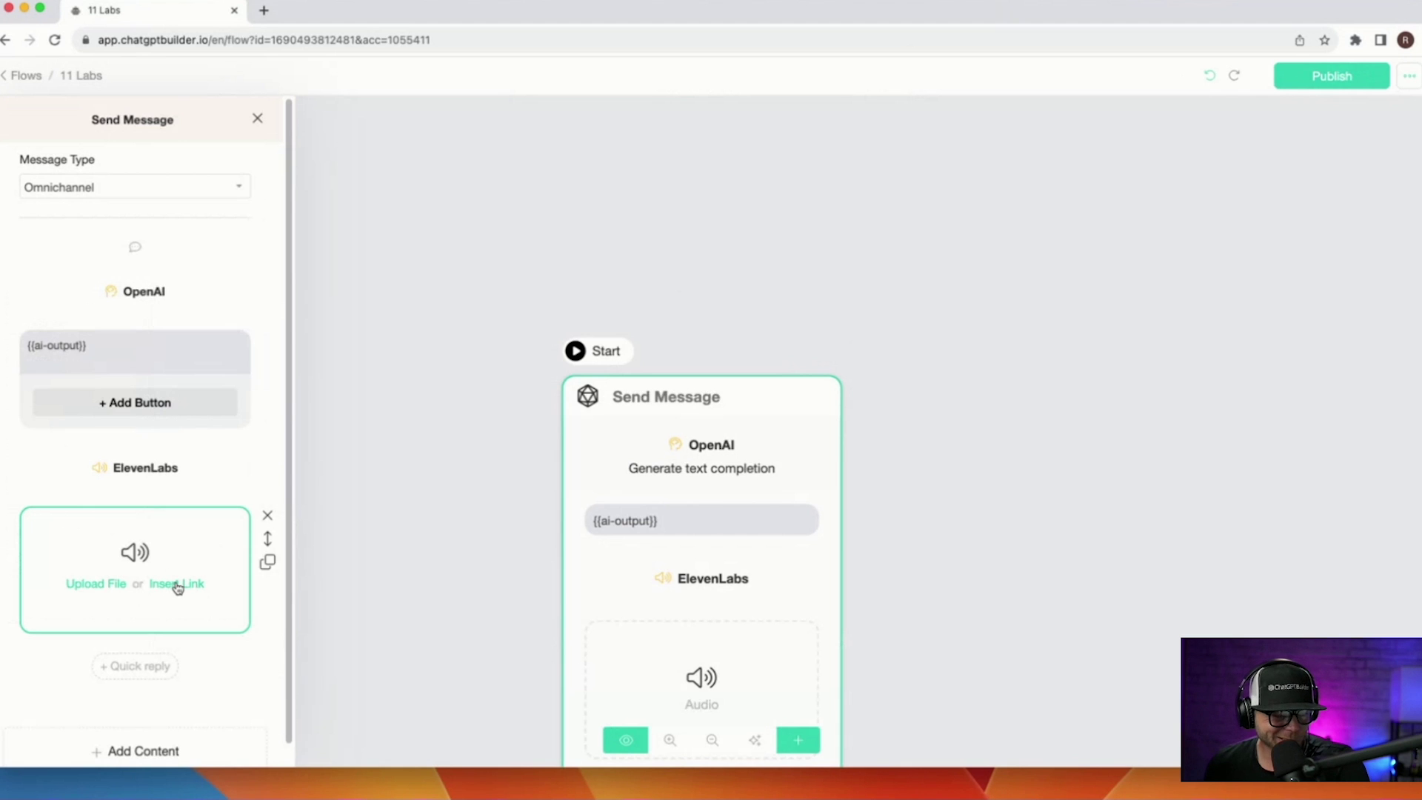
pyautogui.scroll(-1, 182, 594)
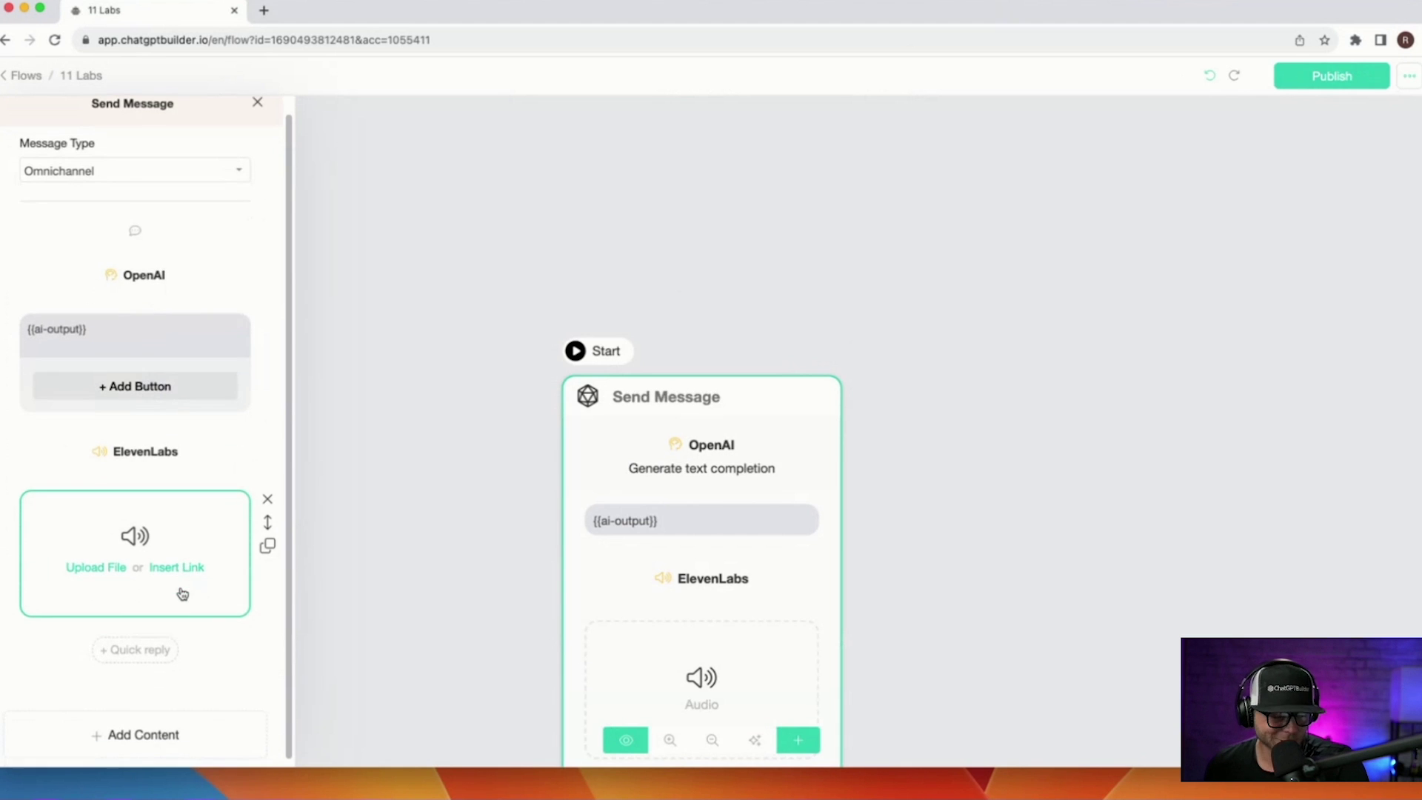
pyautogui.click(183, 594)
pyautogui.click(926, 530)
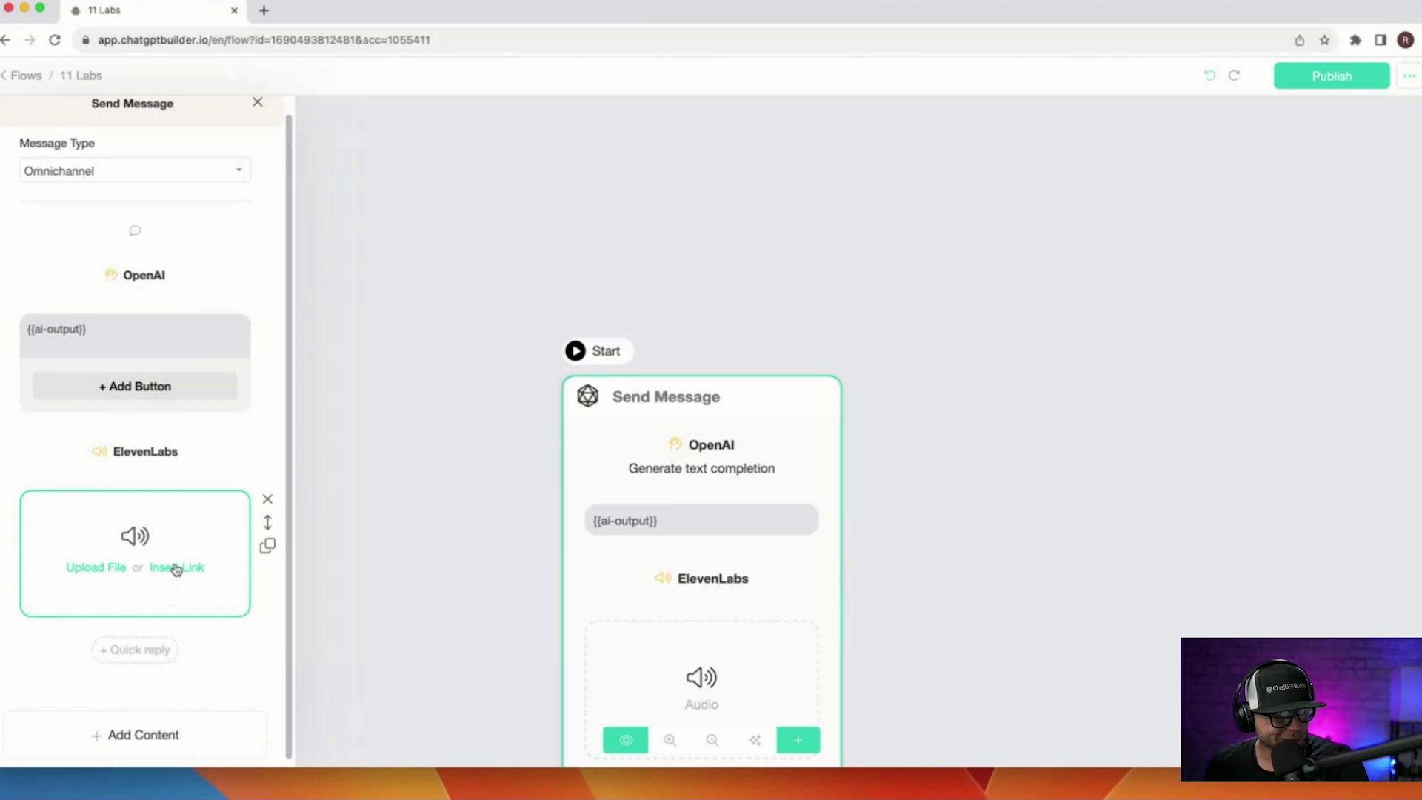
pyautogui.click(176, 567)
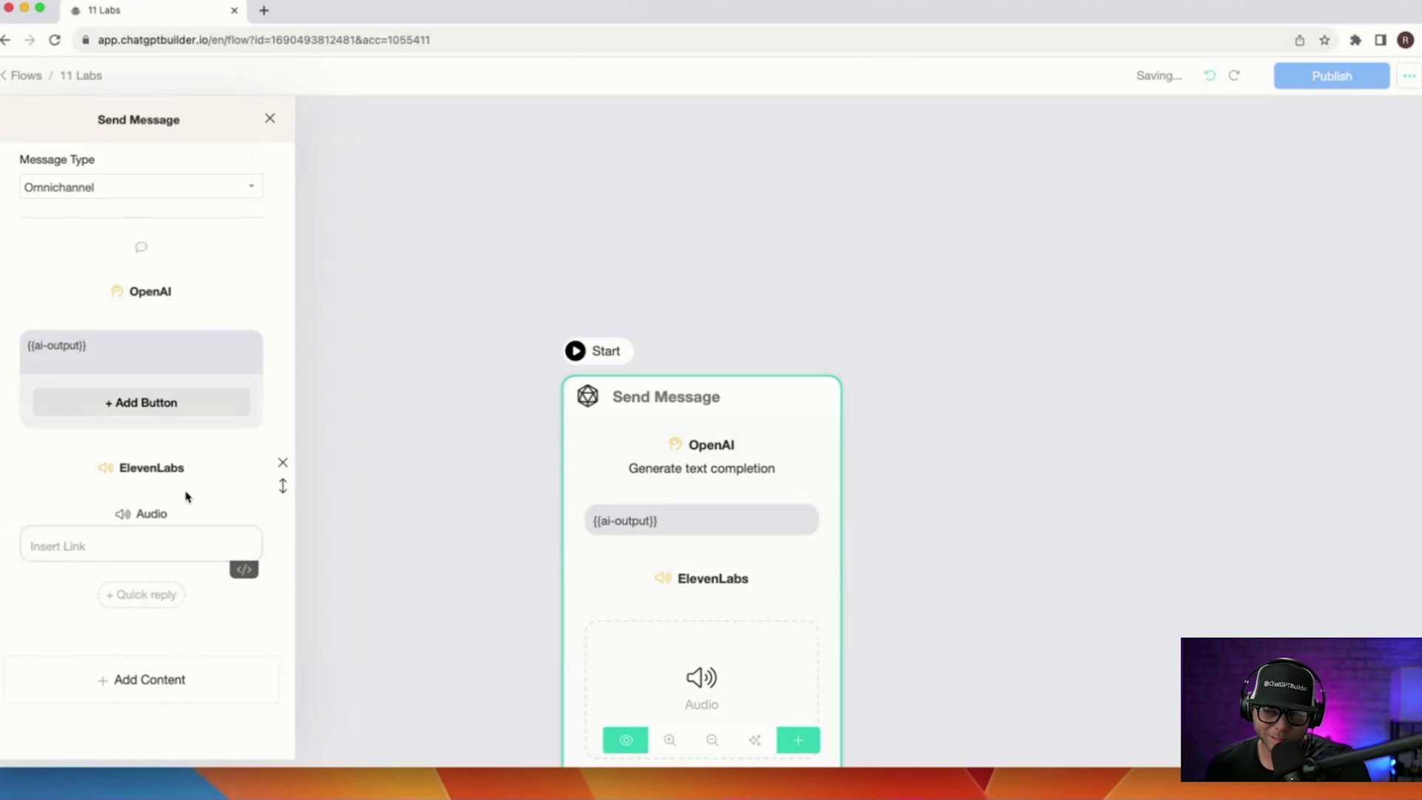
pyautogui.write('{')
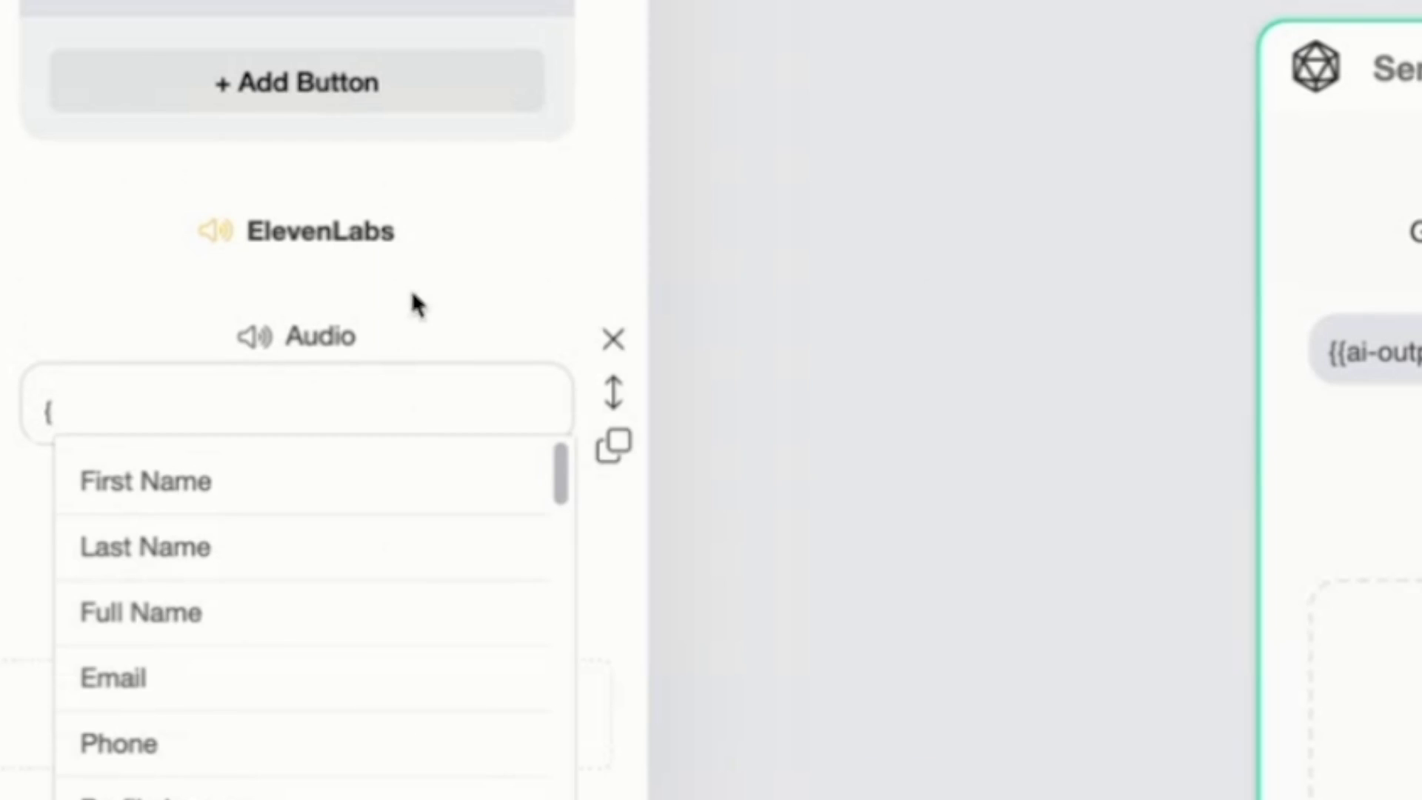
pyautogui.scroll(-5, 423, 602)
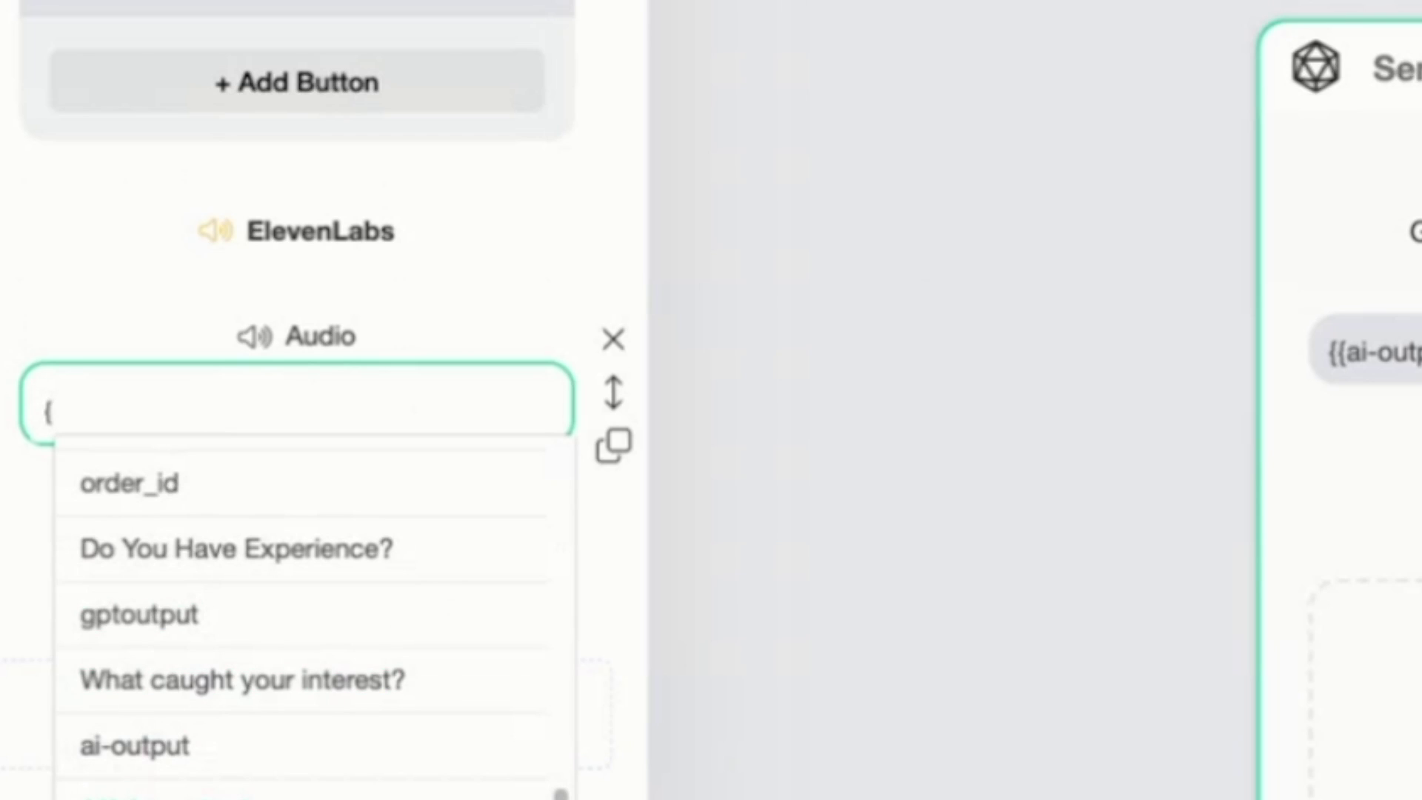
pyautogui.click(185, 792)
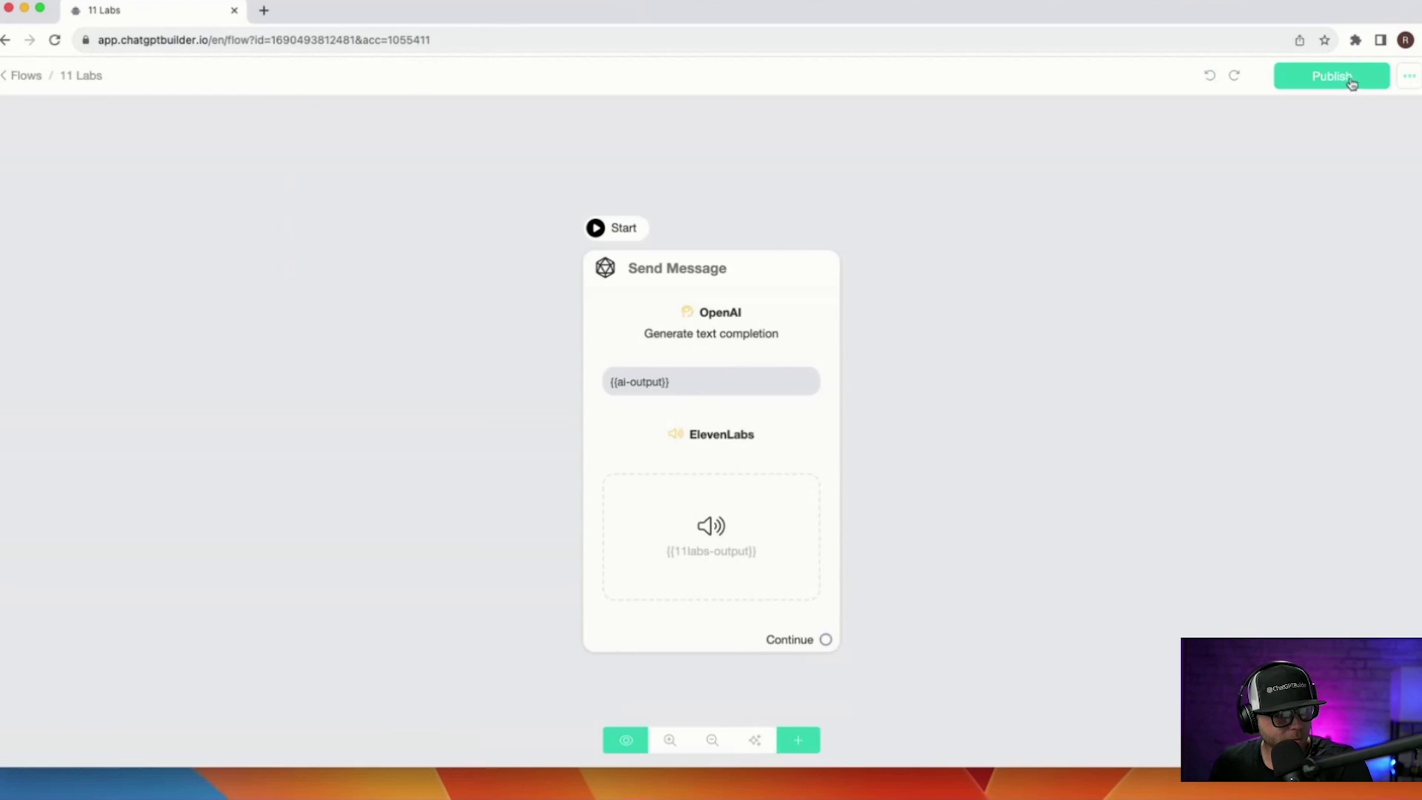
# Rename the Send Message node to 'Generate and Send Audio' and publish the flow.
pyautogui.click(1352, 81)
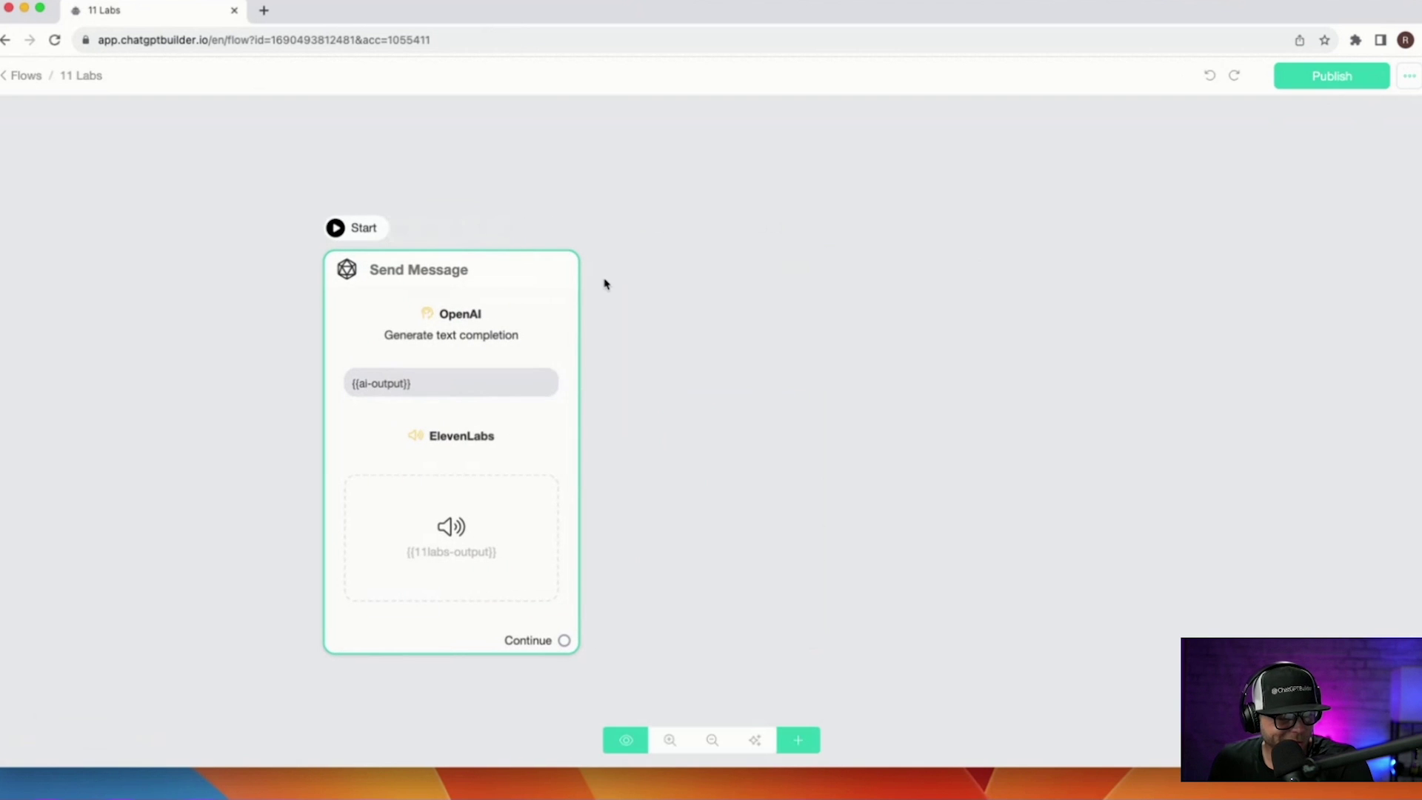
pyautogui.moveTo(461, 308)
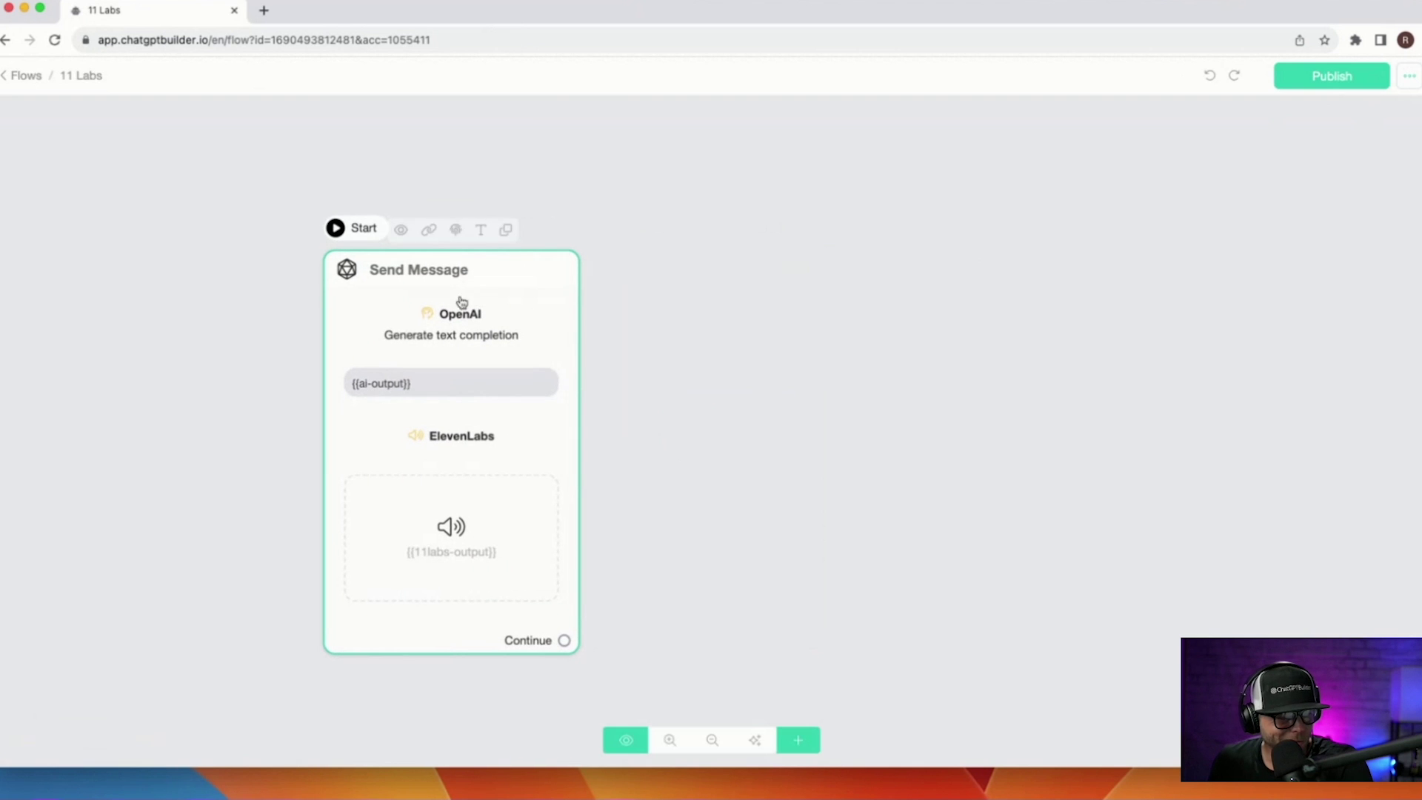
pyautogui.click(483, 230)
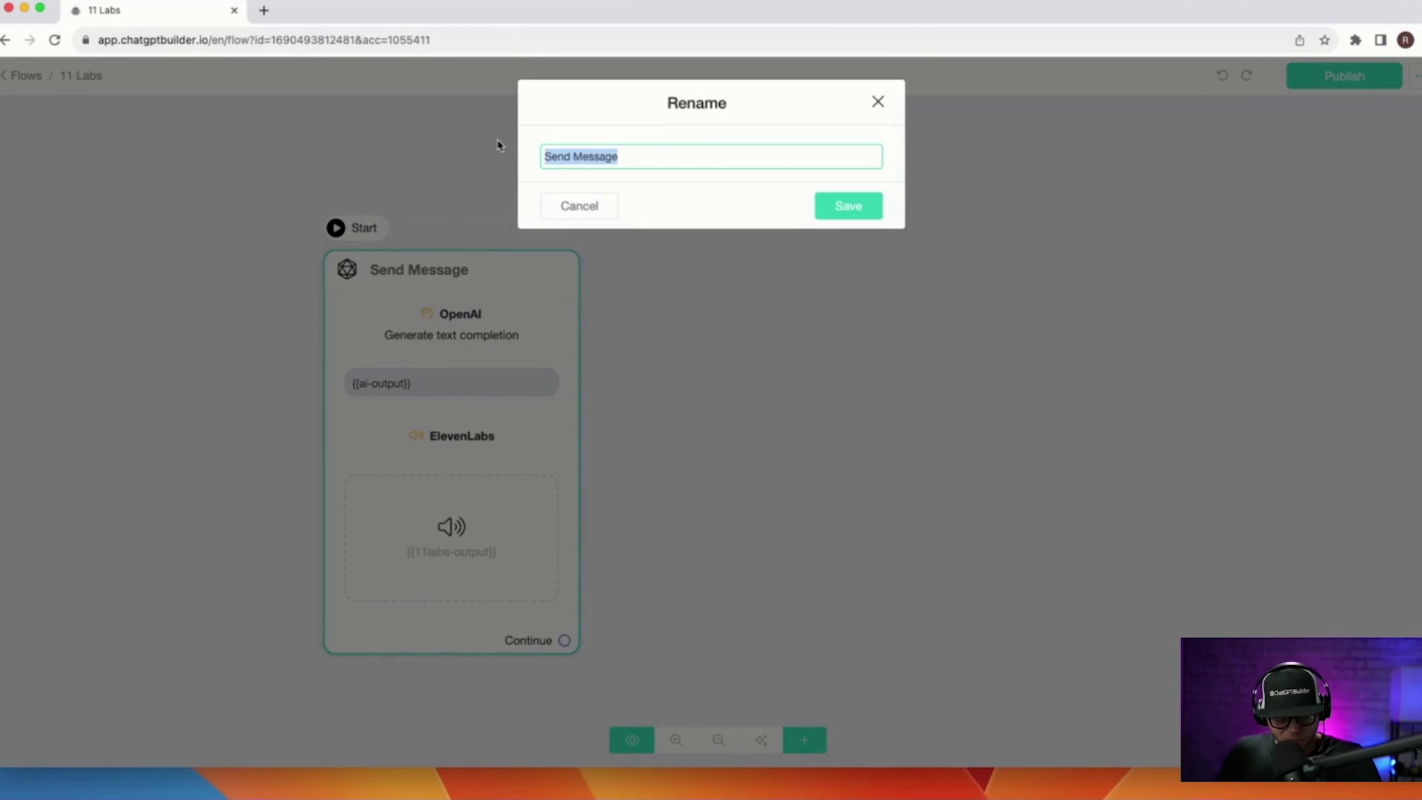
pyautogui.write('Generate')
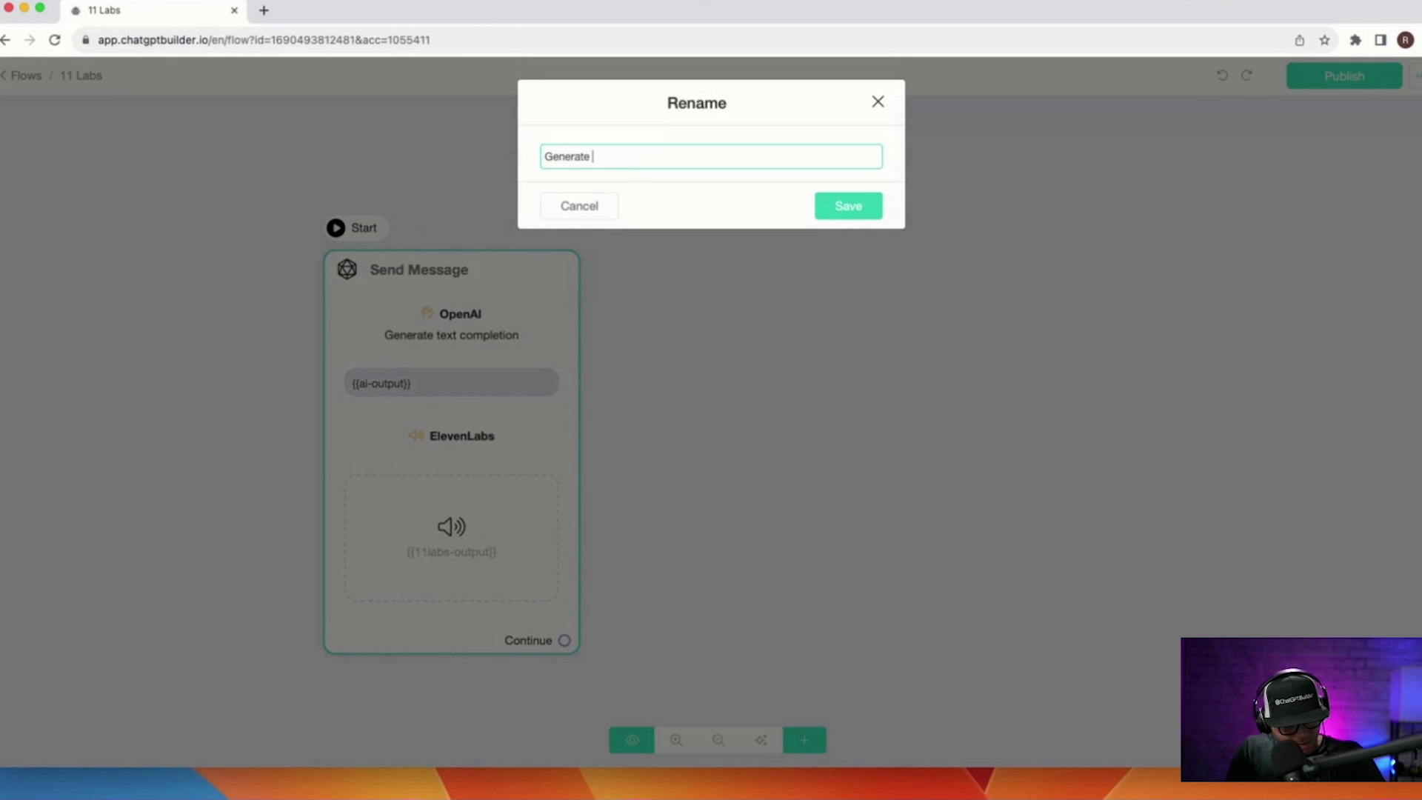
pyautogui.write(' and Send Audio')
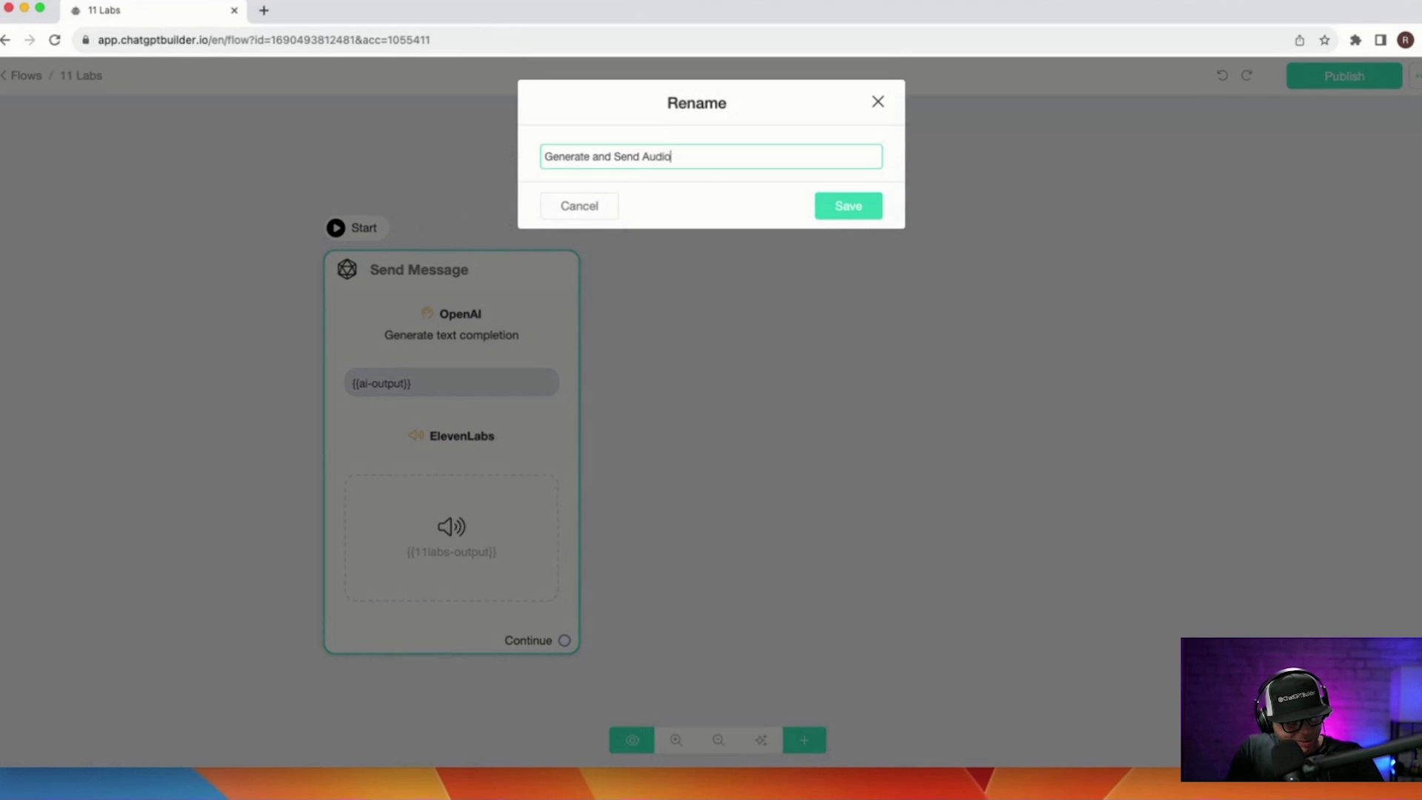
pyautogui.click(857, 208)
pyautogui.click(1333, 80)
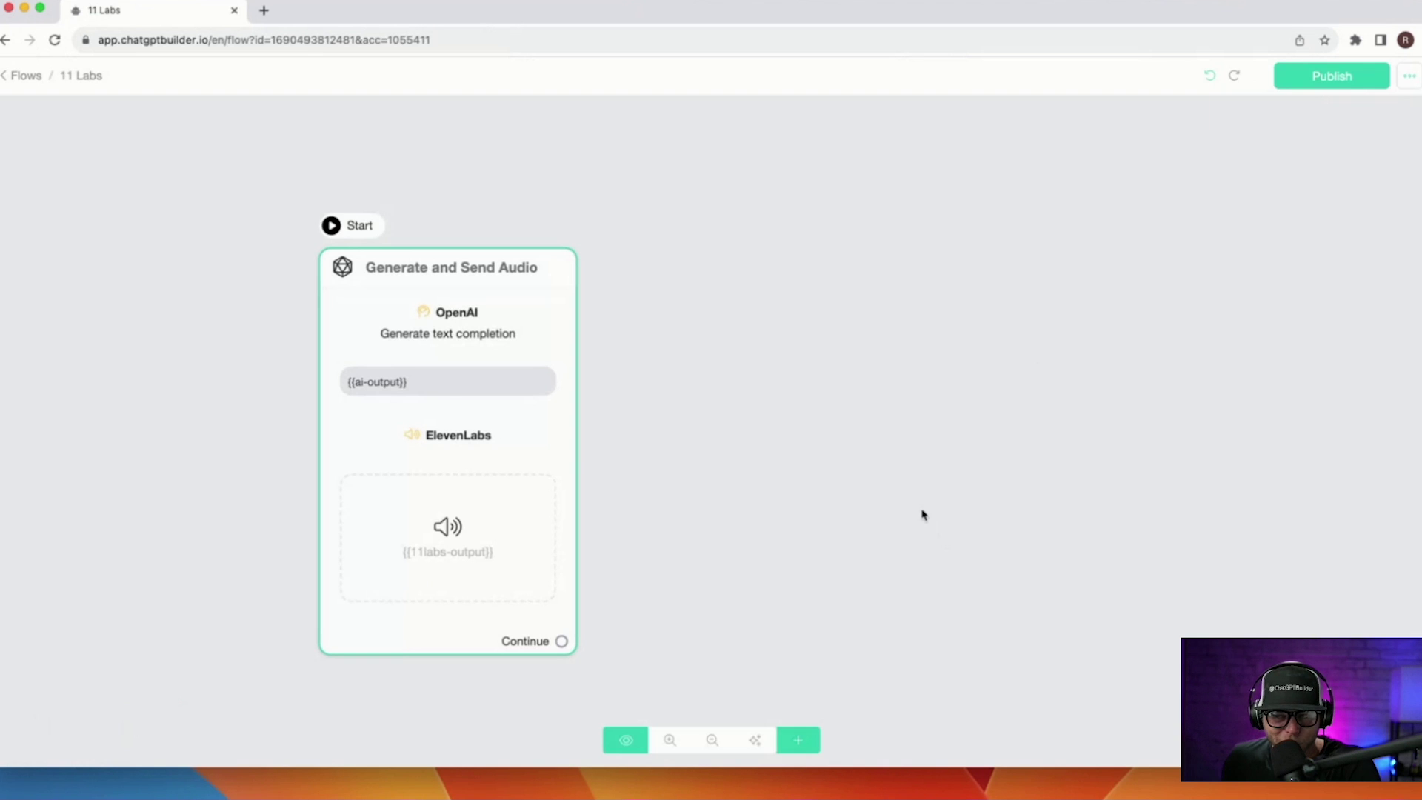
# Connect a new message node after the first and add an OpenAI action to it.
pyautogui.moveTo(498, 666); pyautogui.dragTo(730, 333)
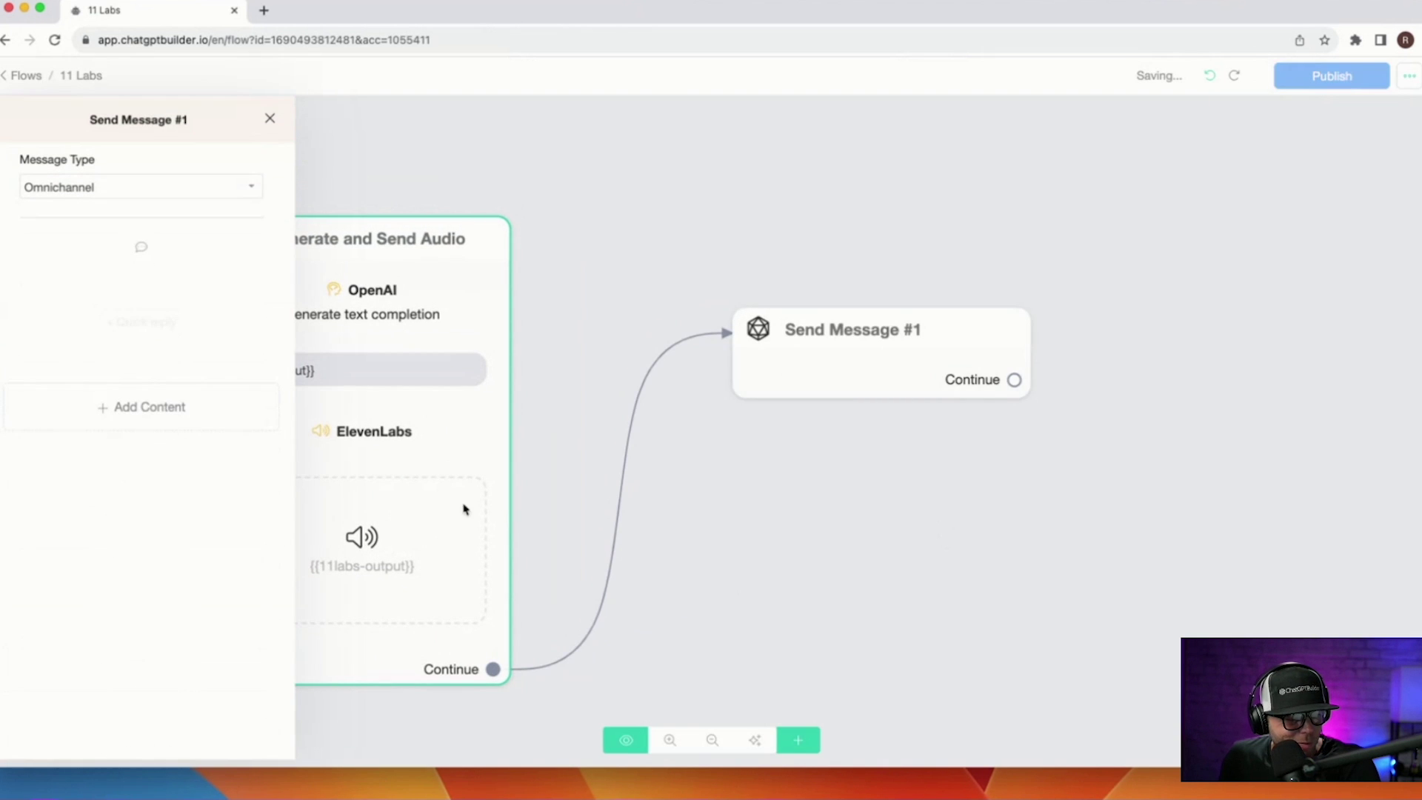
pyautogui.click(172, 421)
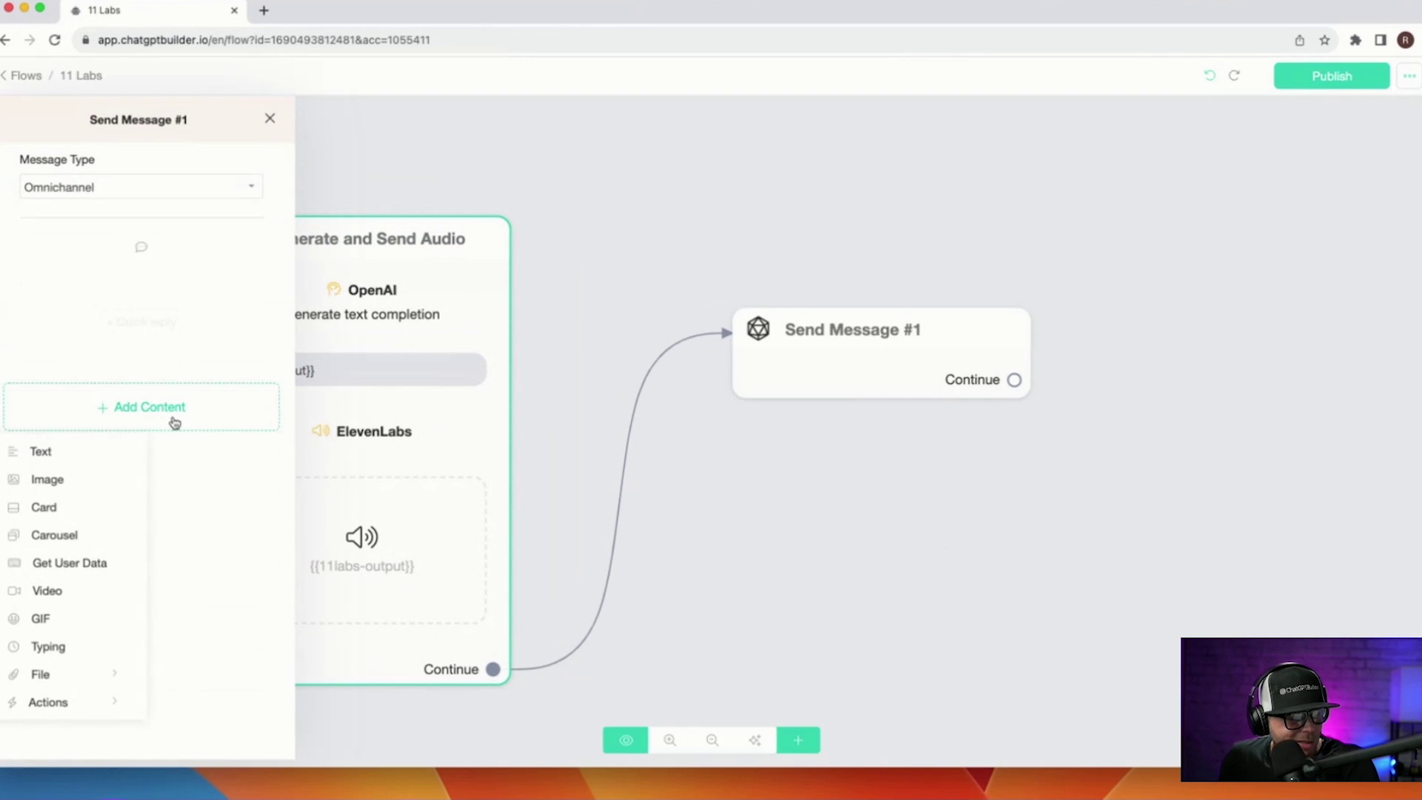
pyautogui.click(103, 708)
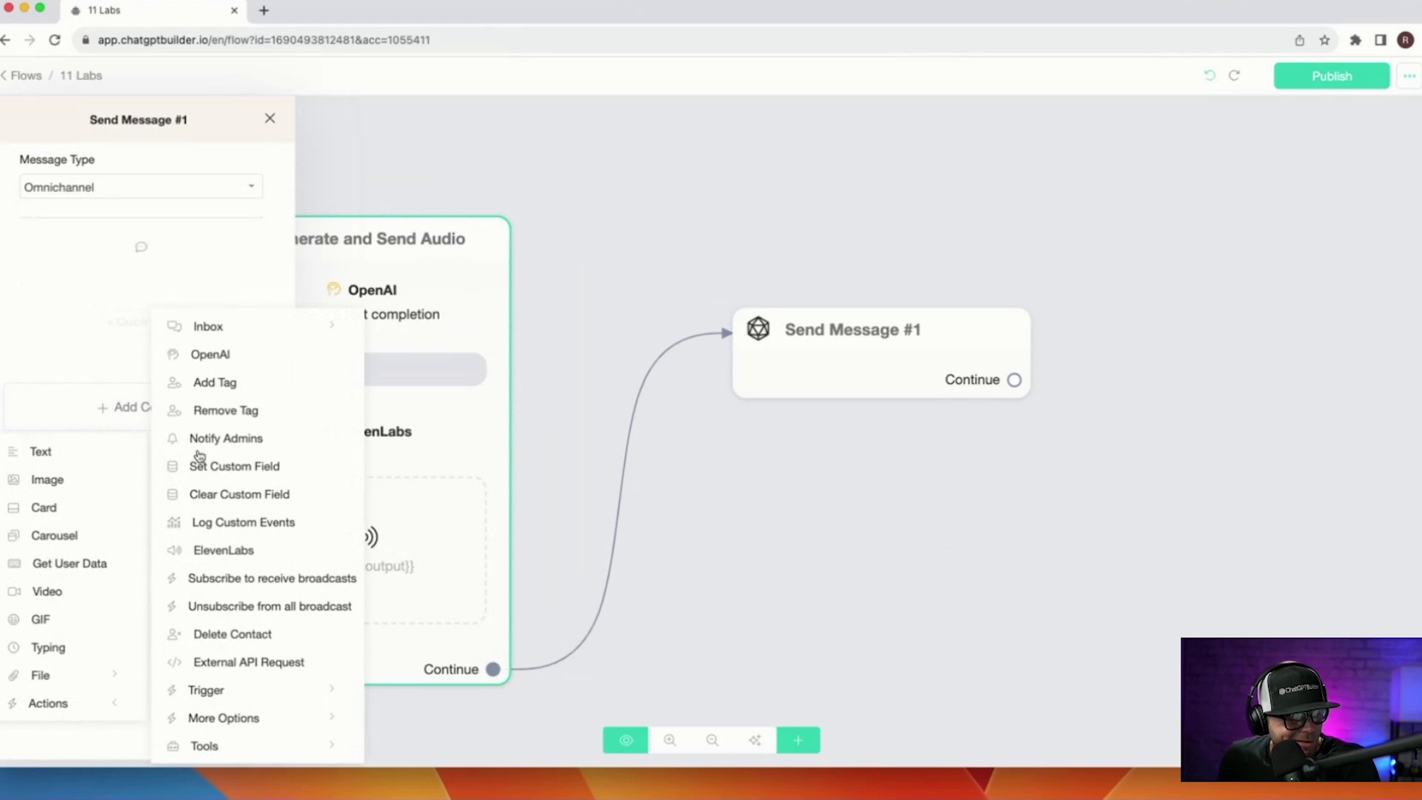
pyautogui.click(210, 356)
pyautogui.click(165, 289)
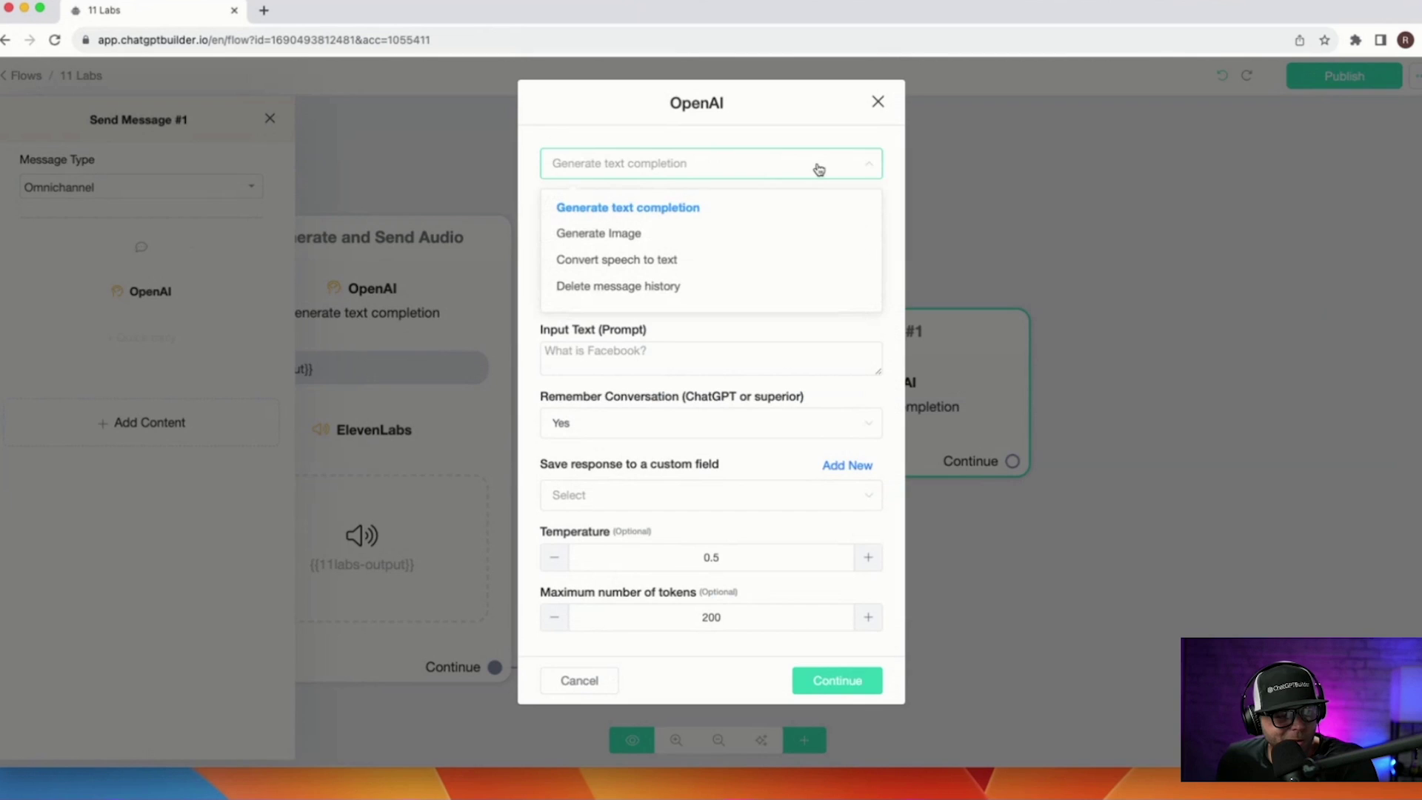
# Switch OpenAI to image generation, fix the prompt typos, and save output to new ai-image field.
pyautogui.click(664, 236)
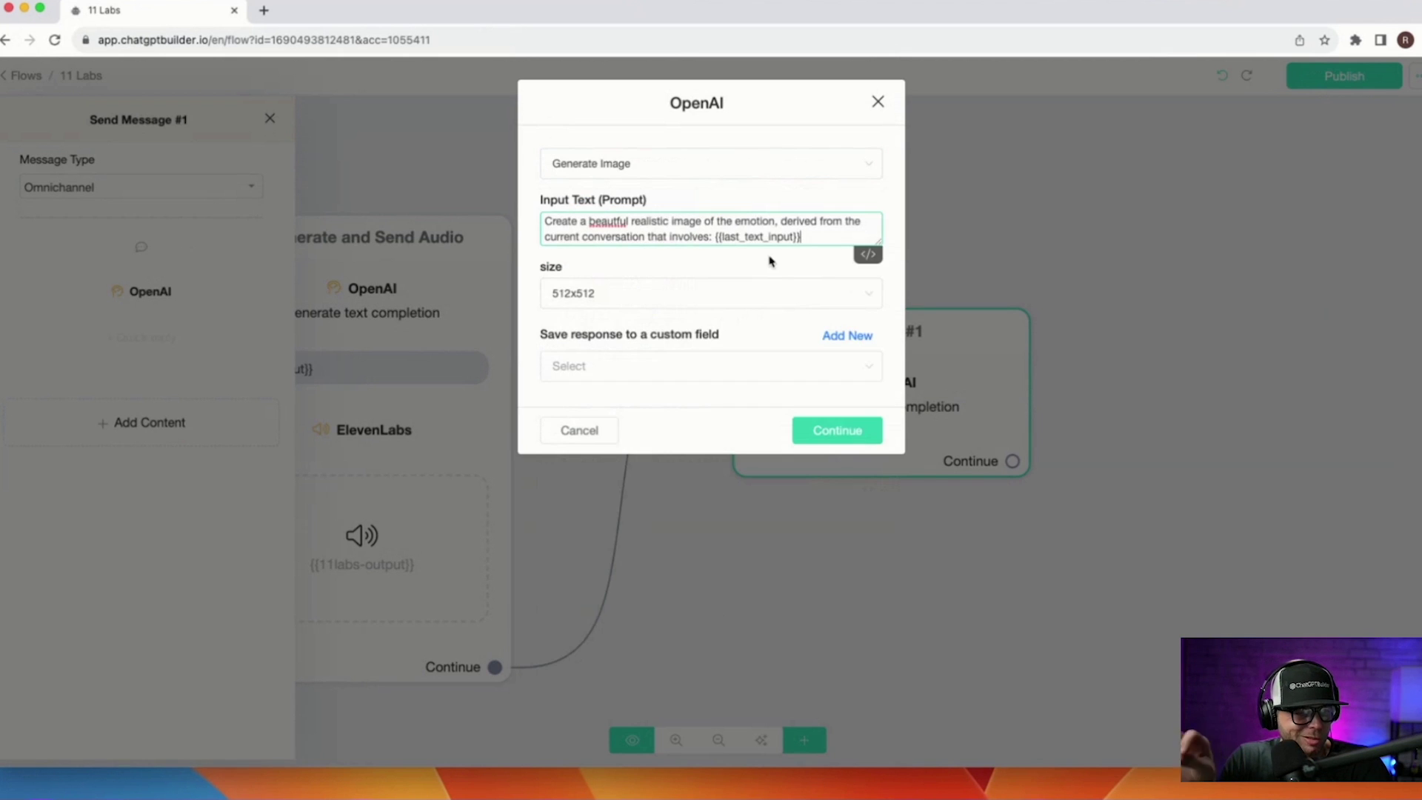
pyautogui.click(777, 221)
pyautogui.press('BackSpace')
pyautogui.rightClick(621, 222)
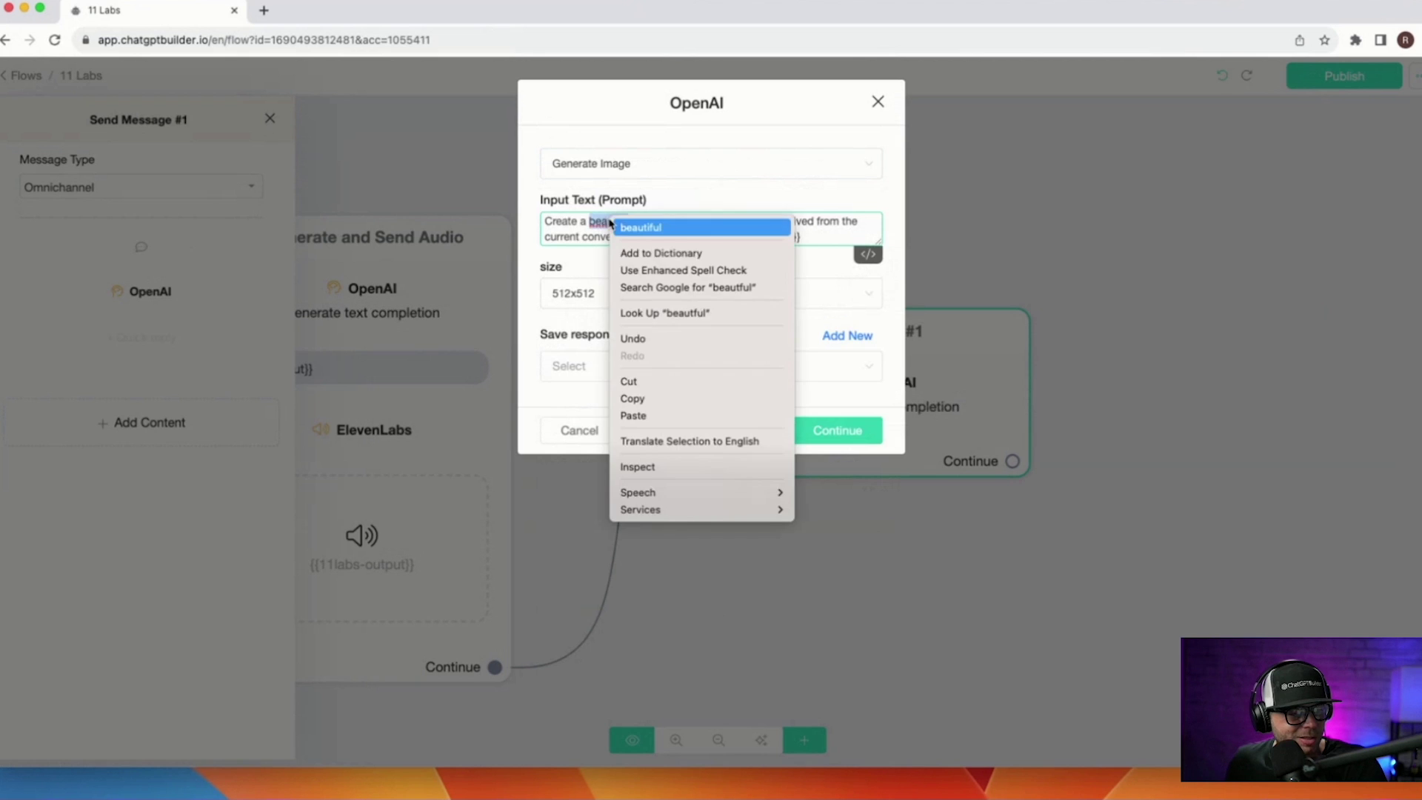
pyautogui.click(638, 226)
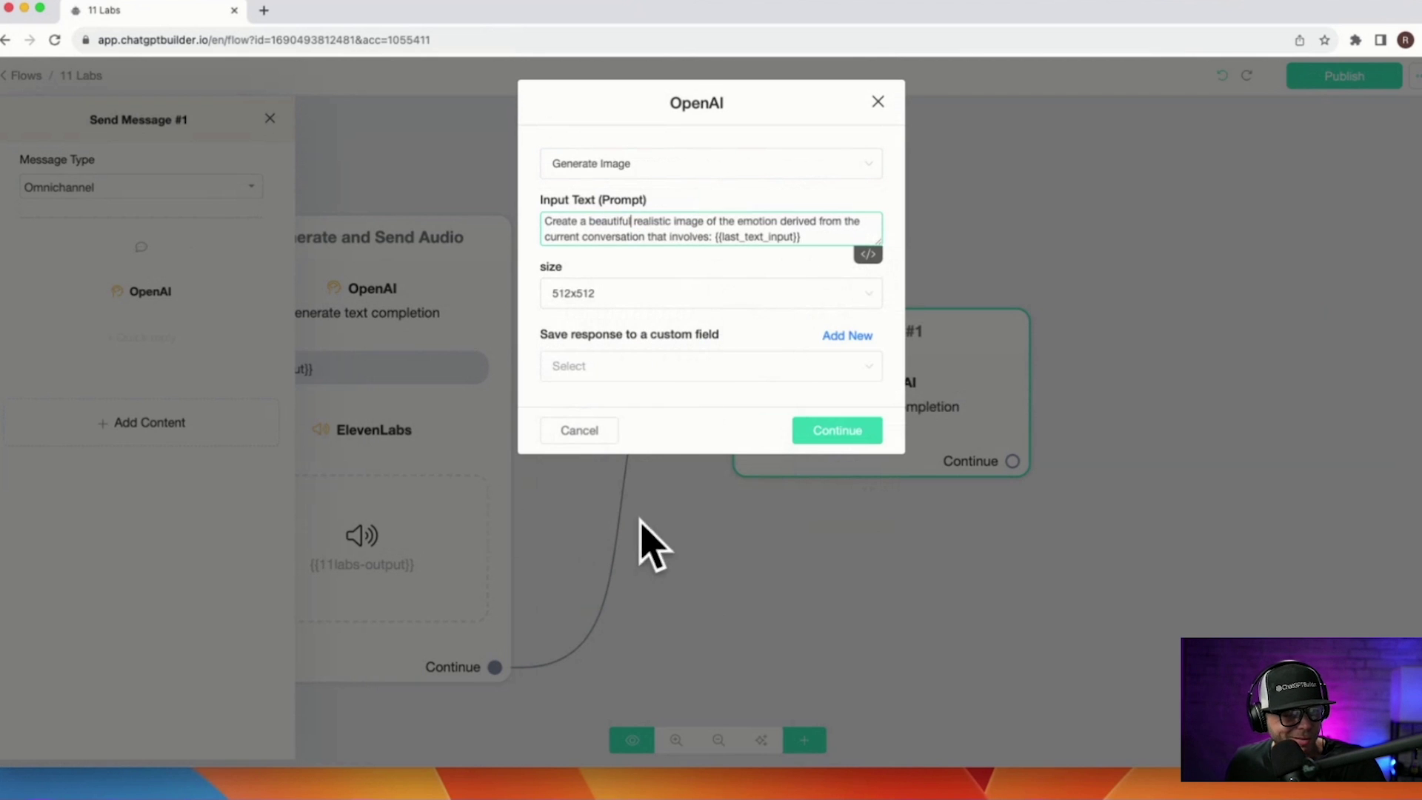
pyautogui.click(835, 338)
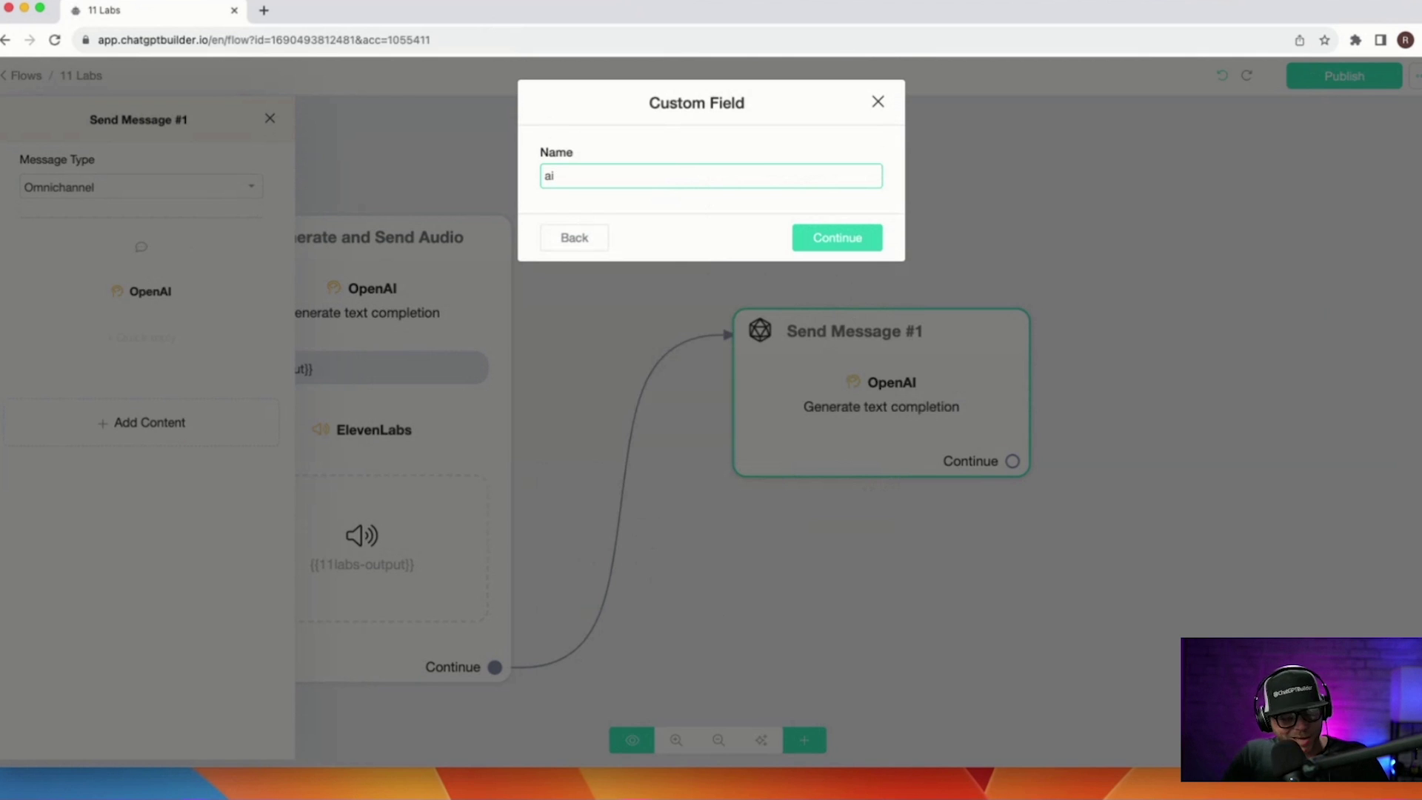
pyautogui.press('Return')
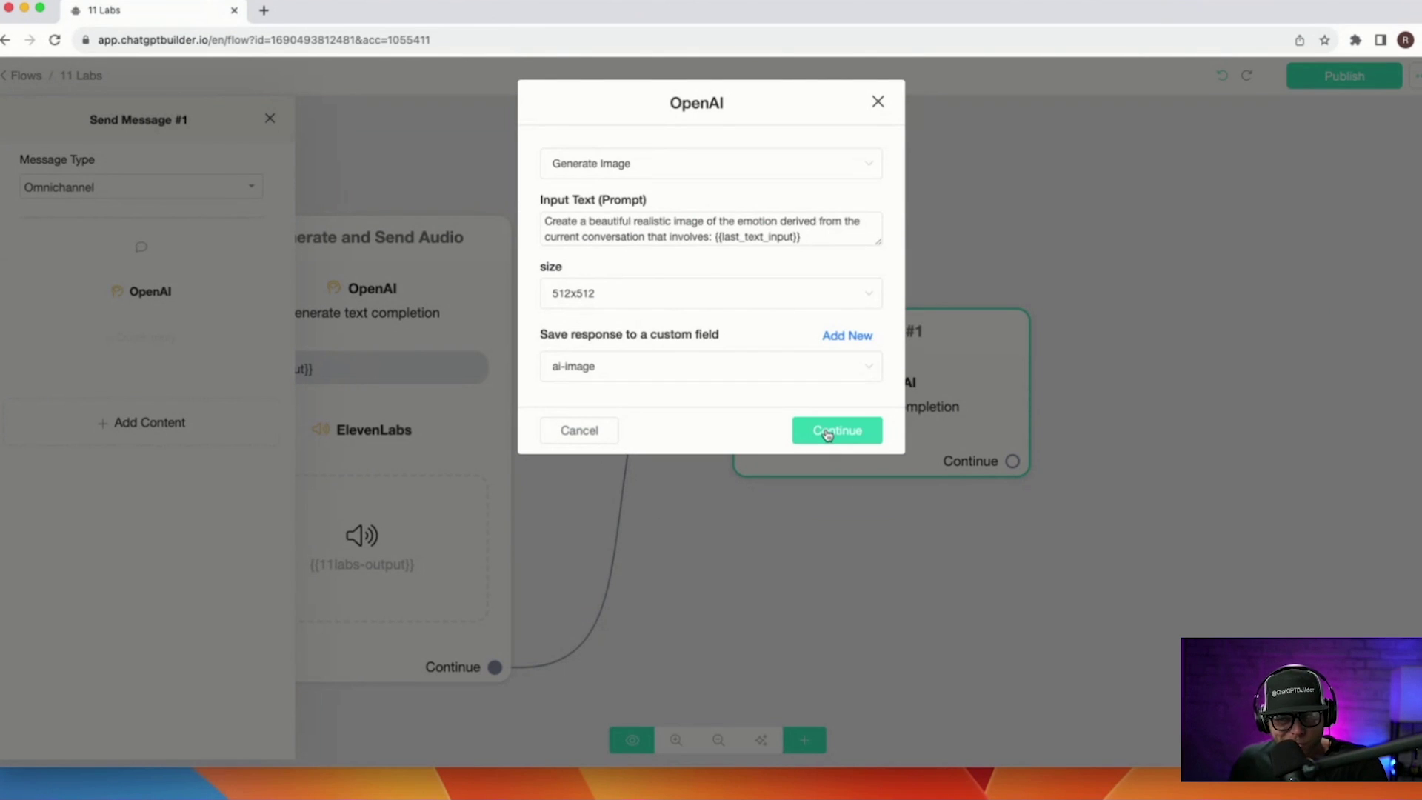
pyautogui.click(827, 434)
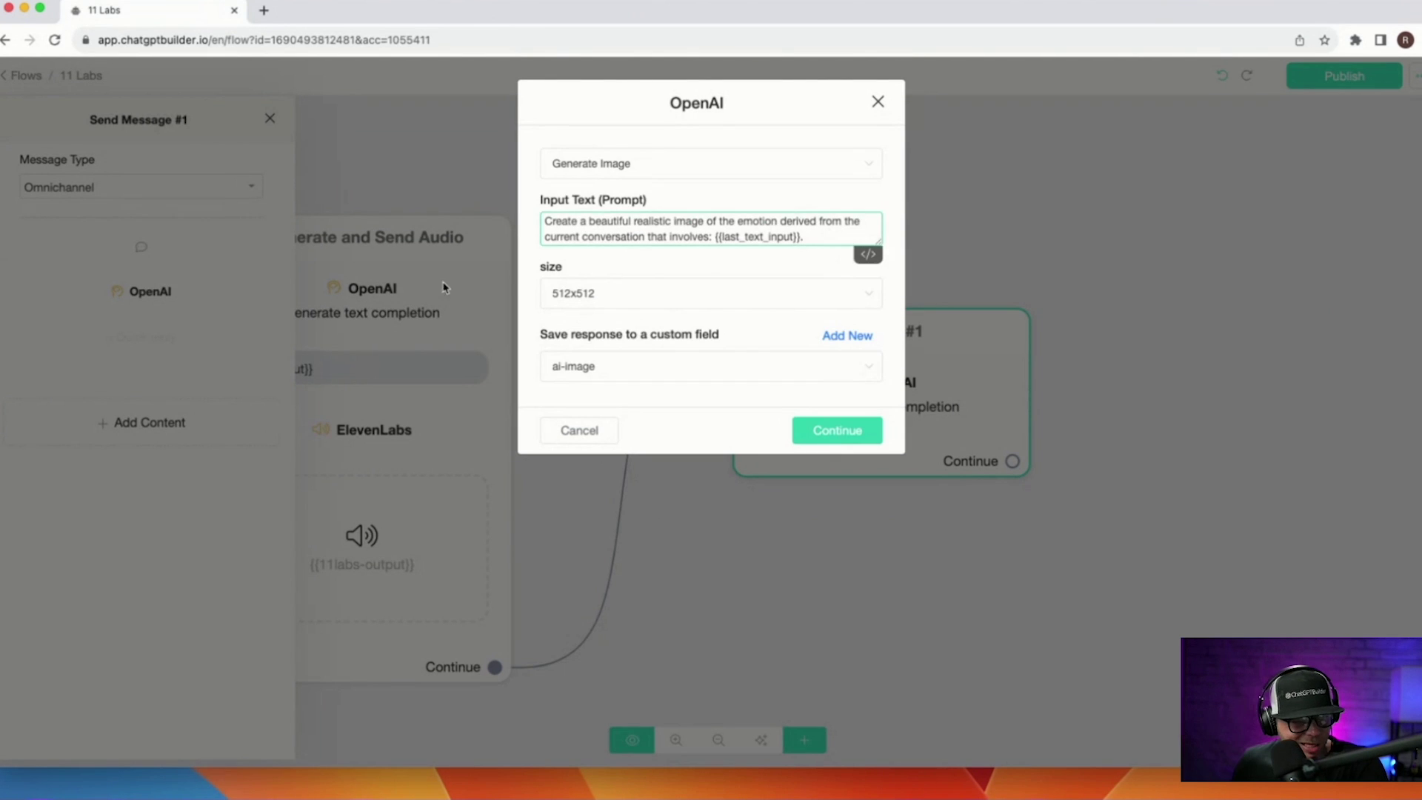
pyautogui.click(864, 430)
# Add an image block linked to the {{ai-image}} variable and close the panel.
pyautogui.click(140, 422)
pyautogui.click(44, 495)
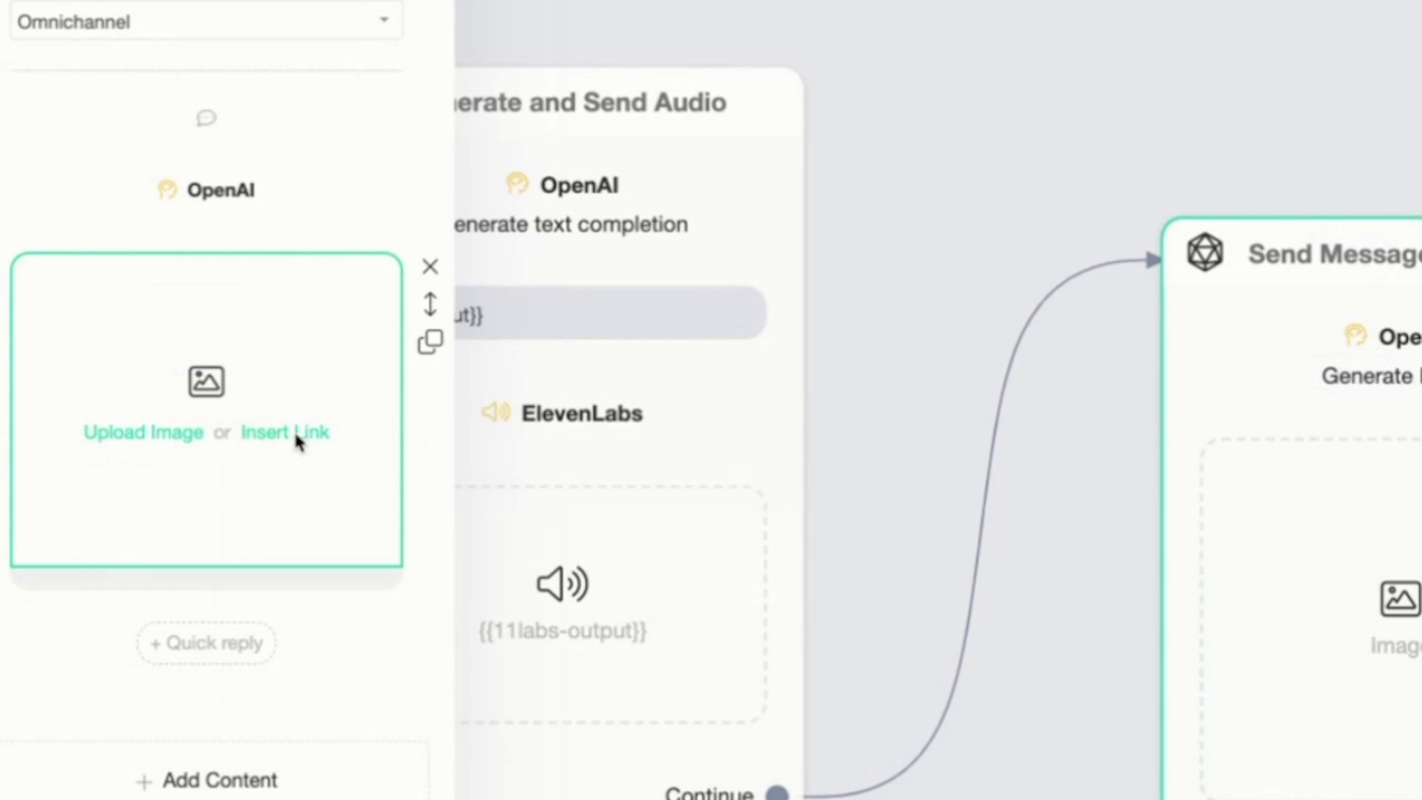
pyautogui.click(295, 433)
pyautogui.click(235, 313)
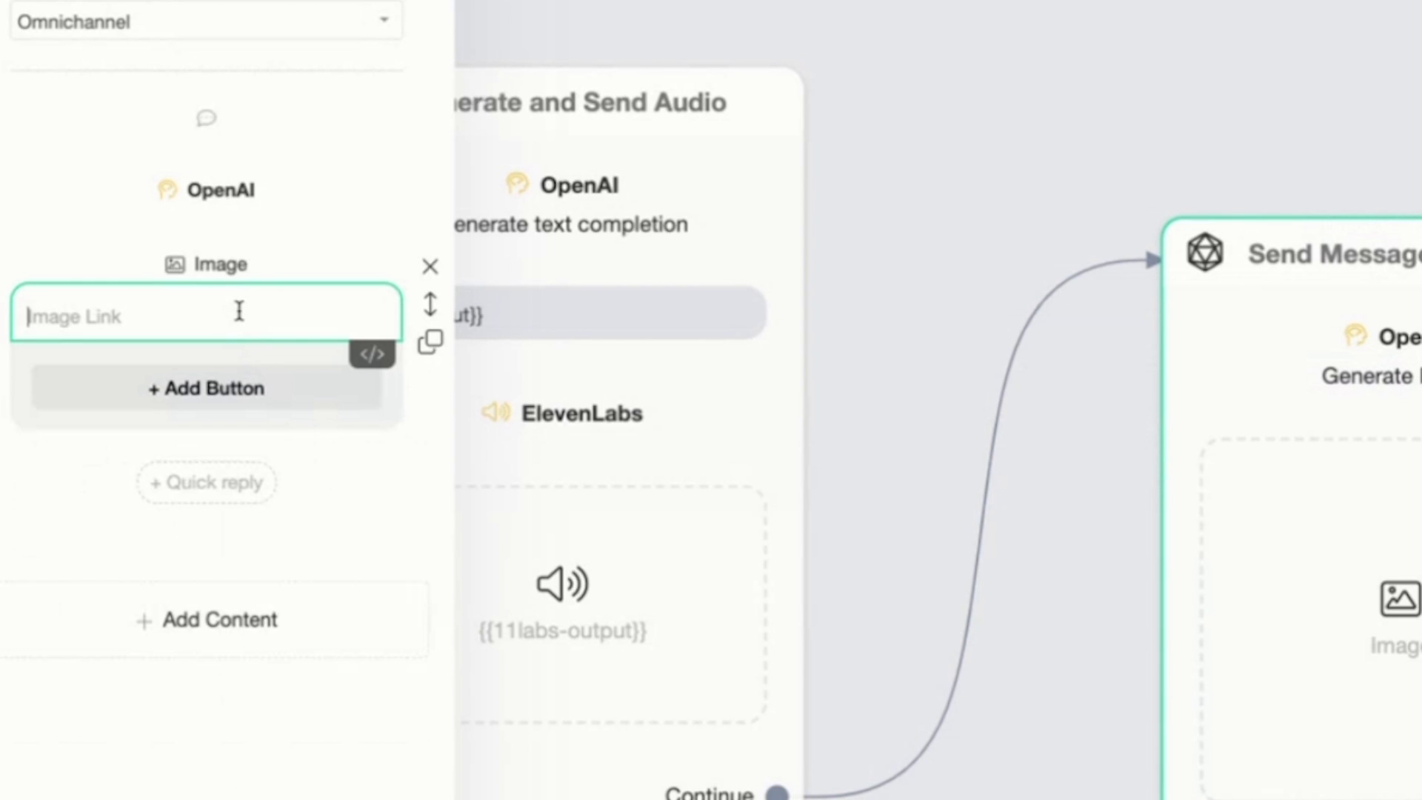
pyautogui.write('{')
pyautogui.scroll(-5, 286, 488)
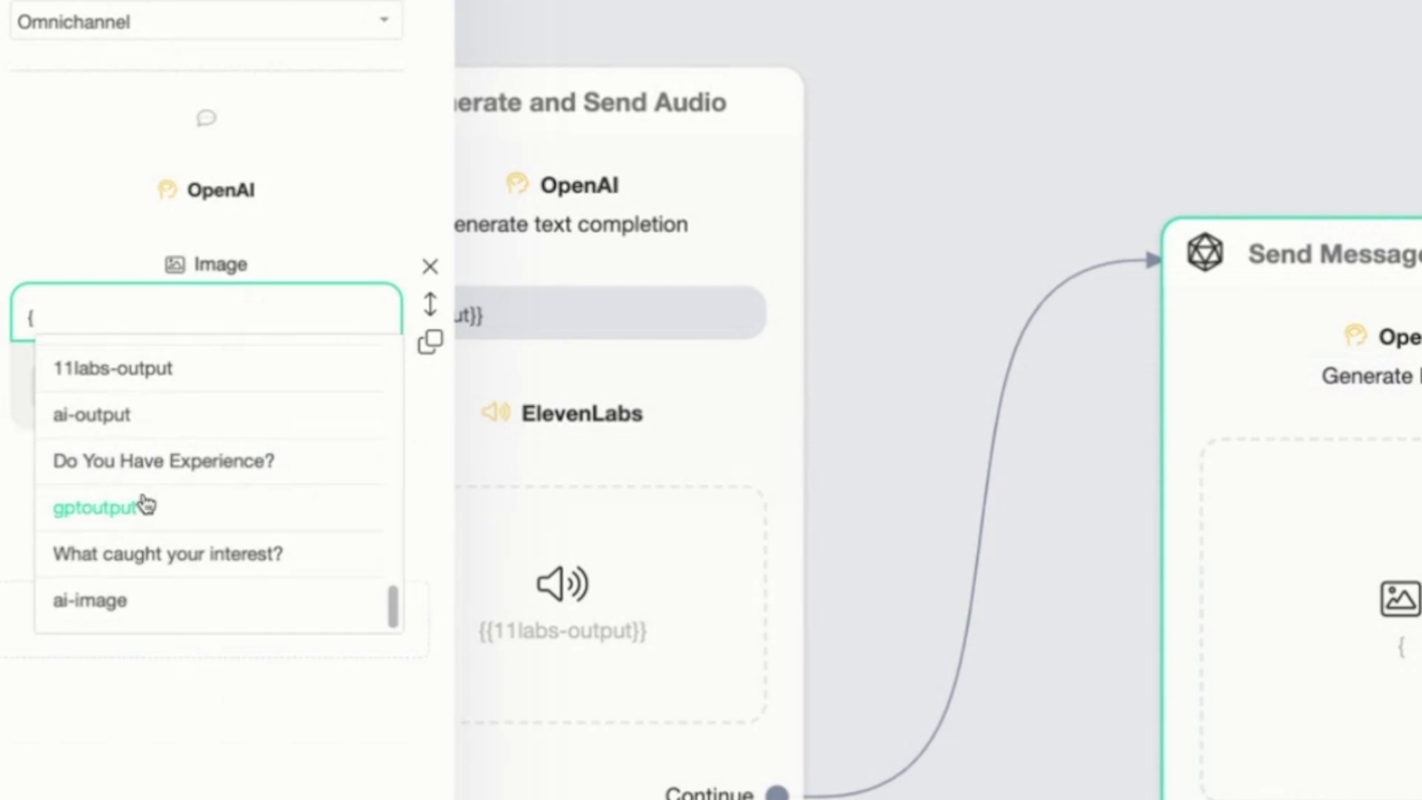
pyautogui.click(193, 604)
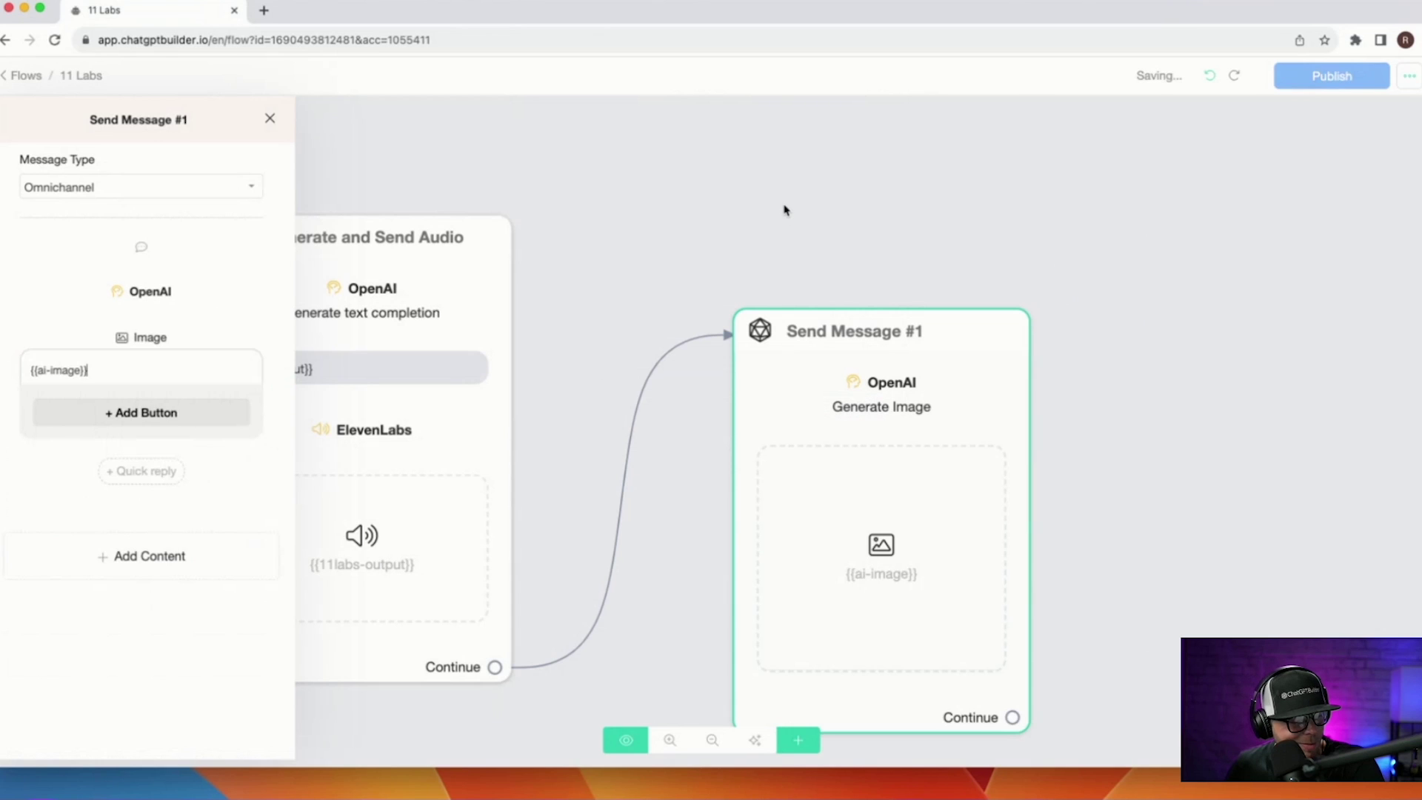
pyautogui.click(785, 211)
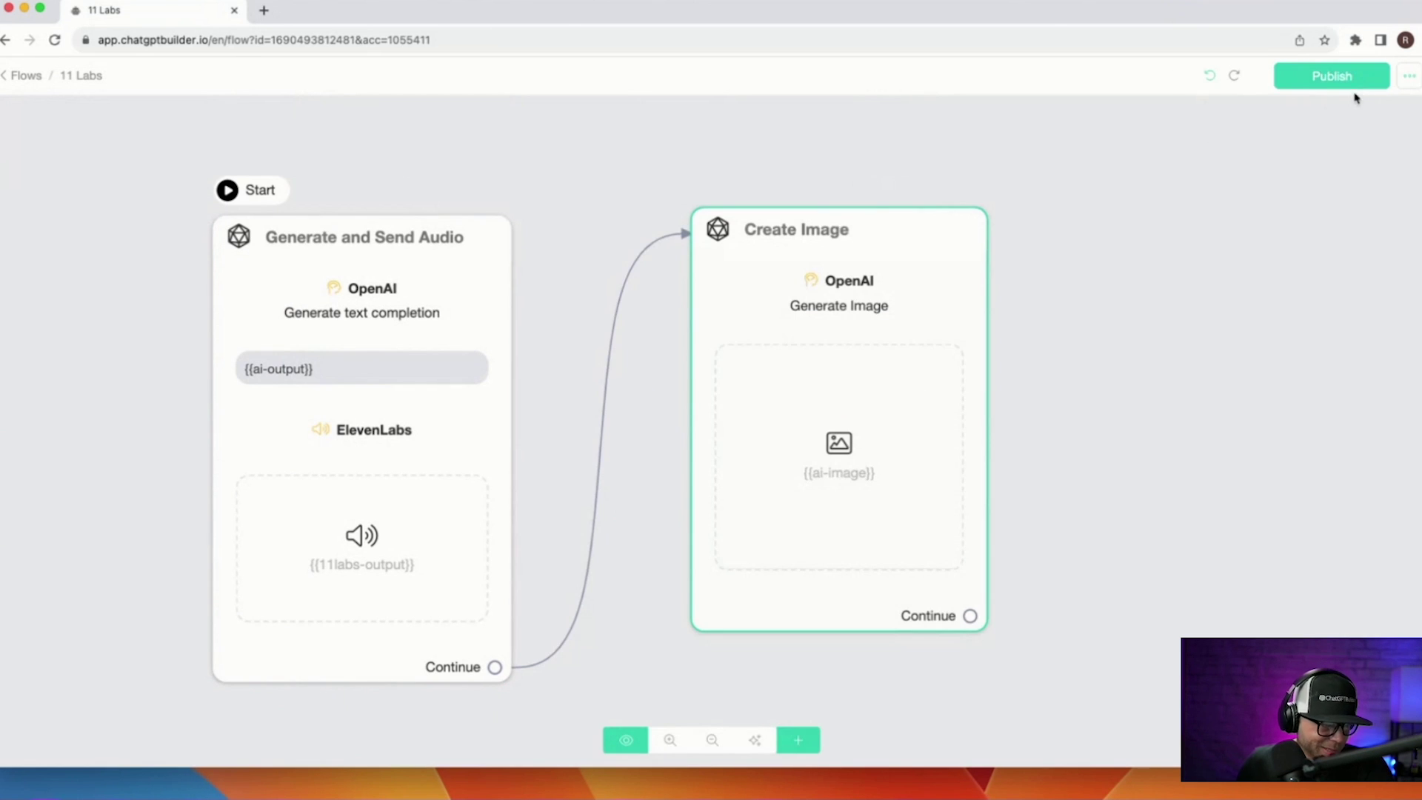
# Rename the flow to '11 Labs - Default'.
pyautogui.click(1409, 76)
pyautogui.click(1282, 114)
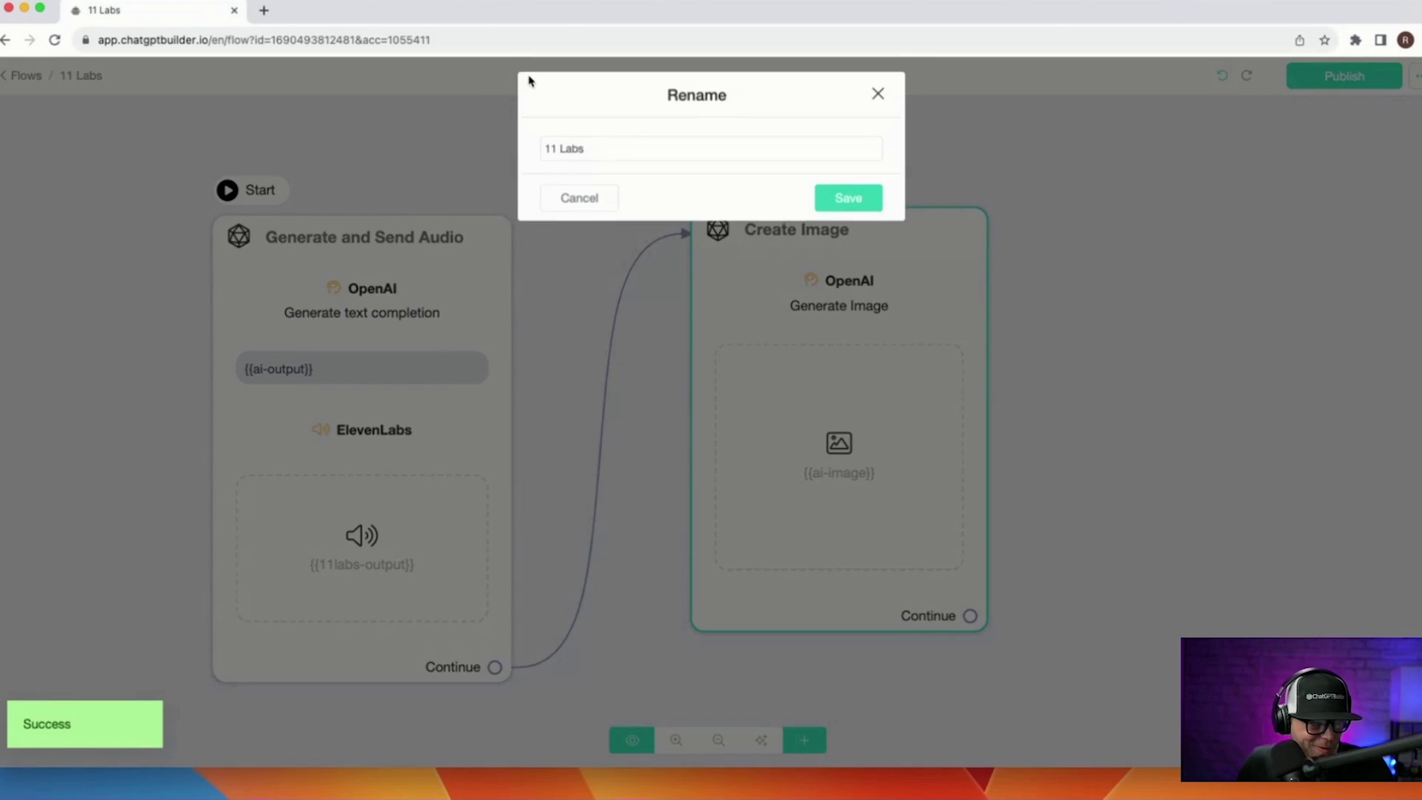
pyautogui.click(724, 149)
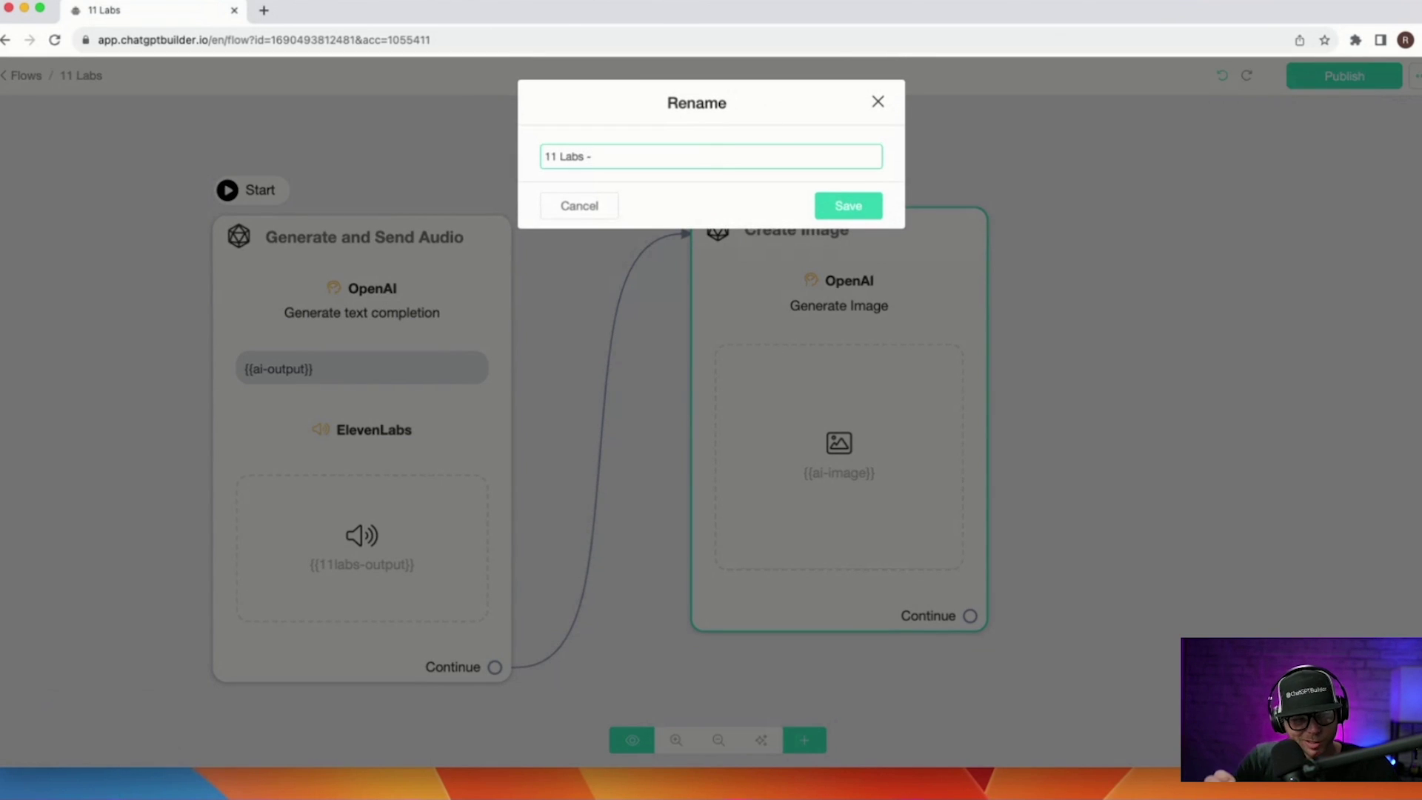
pyautogui.write('- ')
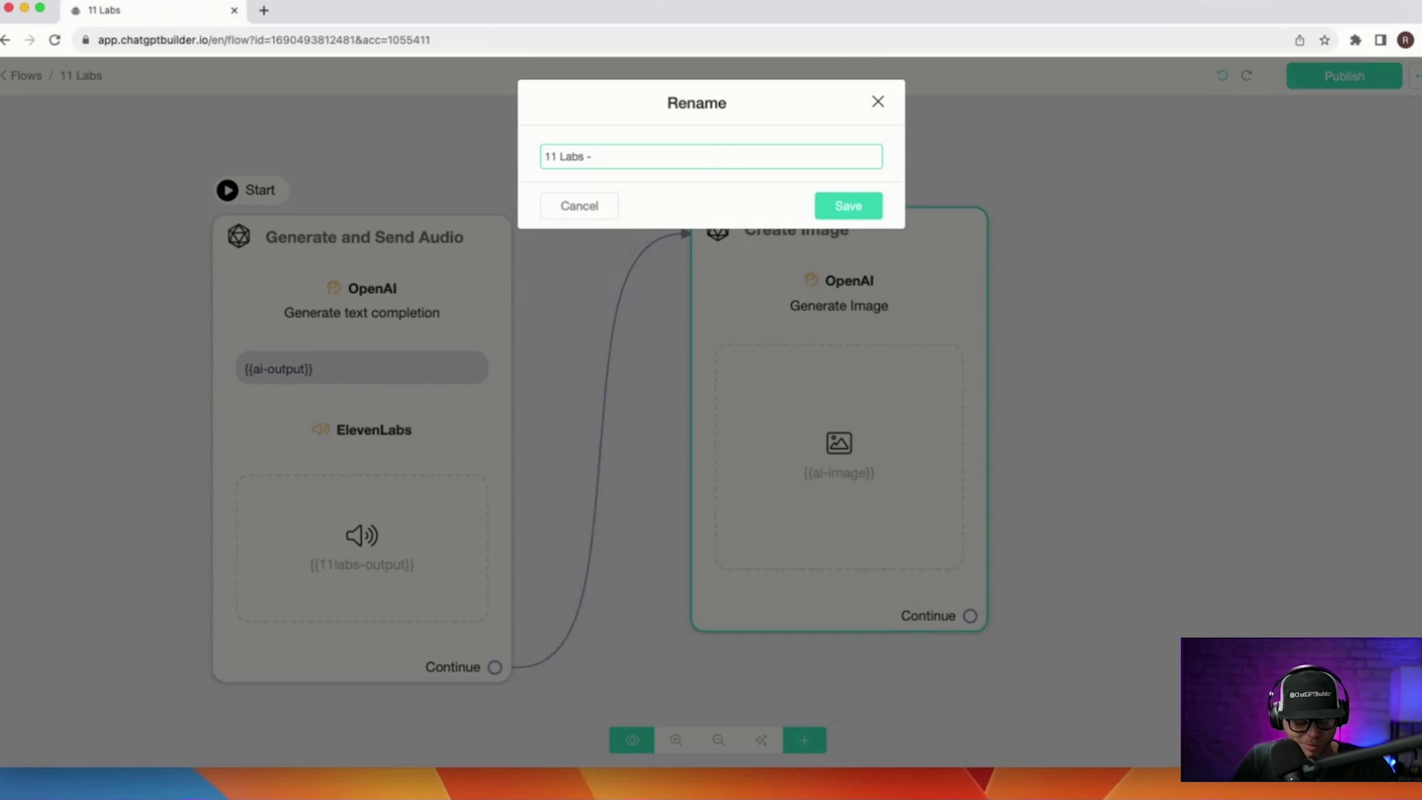
pyautogui.write('Default')
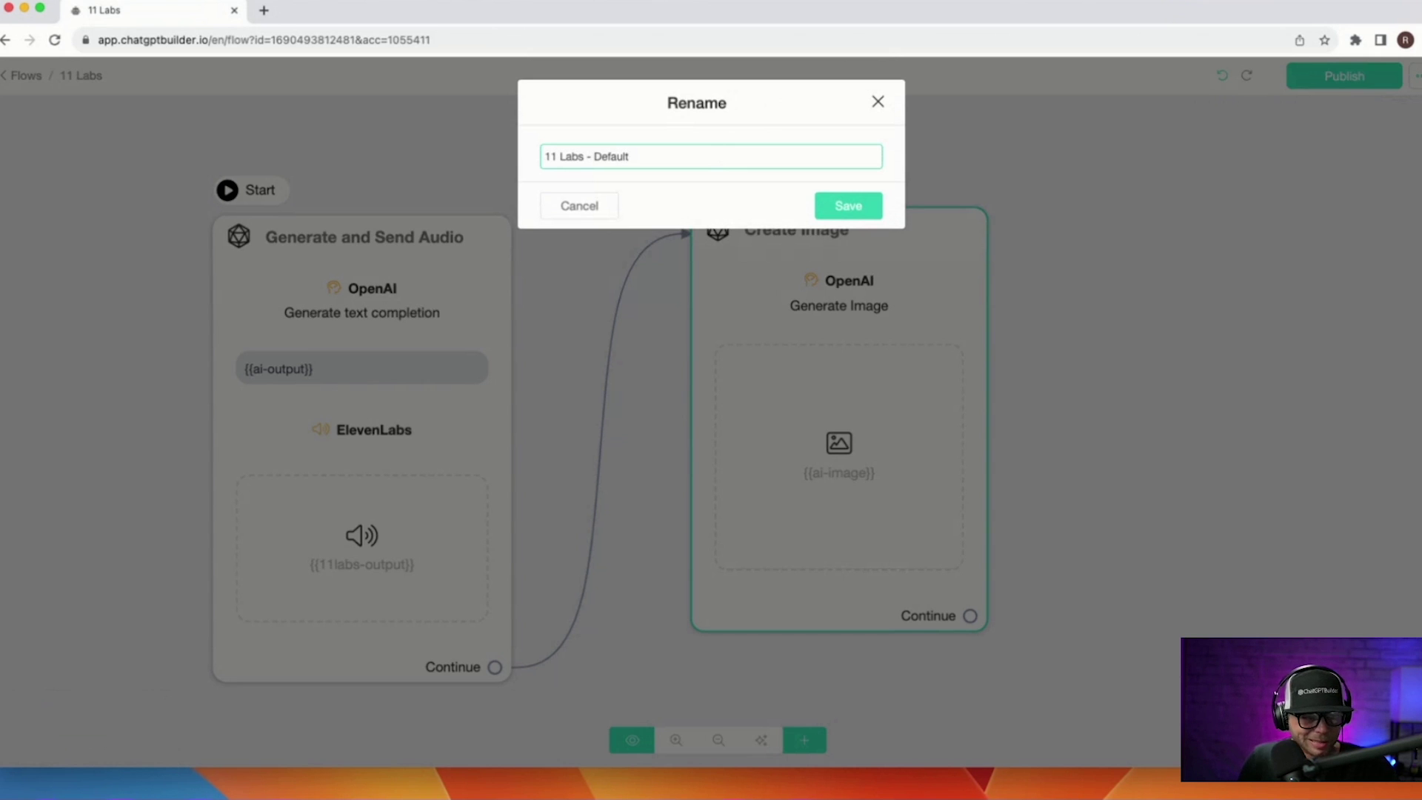
pyautogui.press('Return')
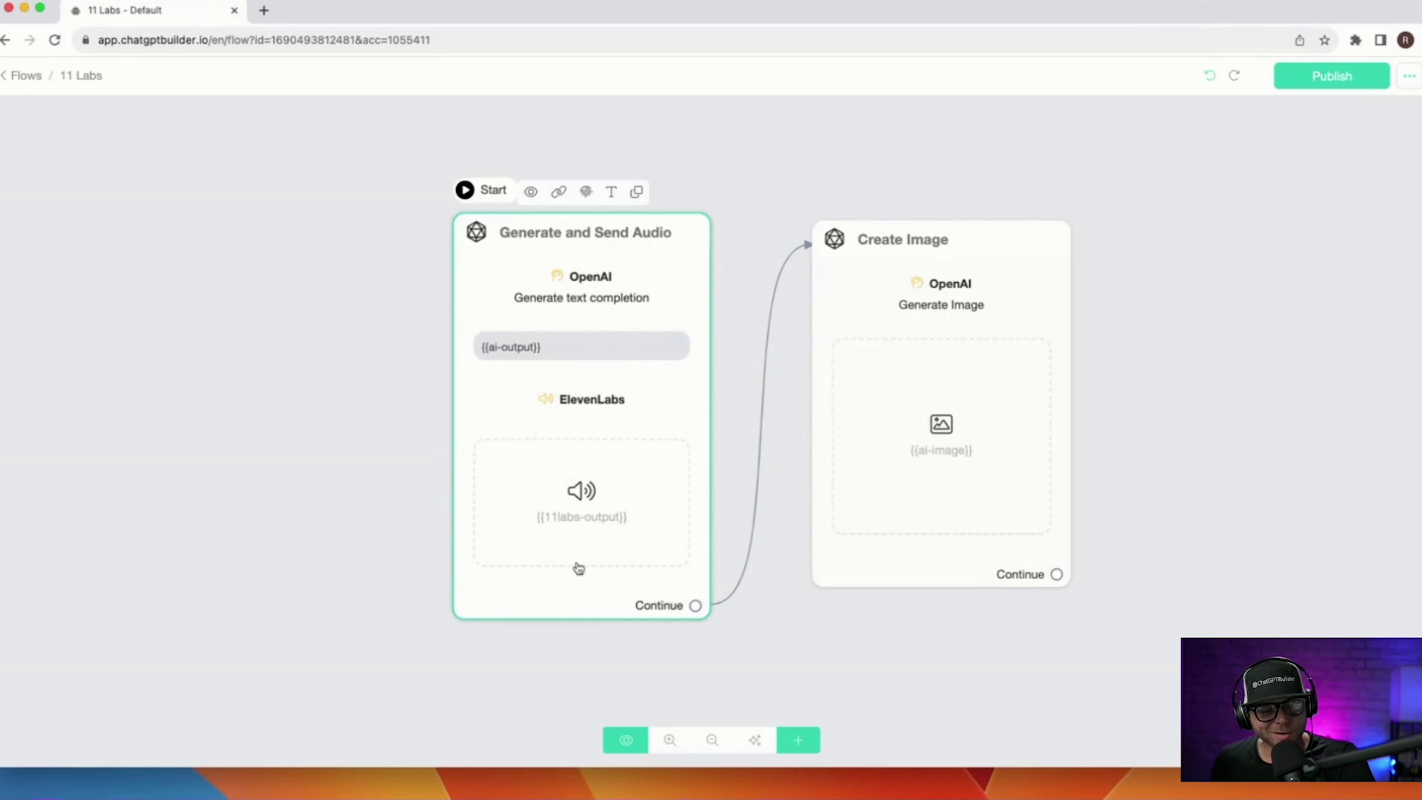
pyautogui.click(906, 286)
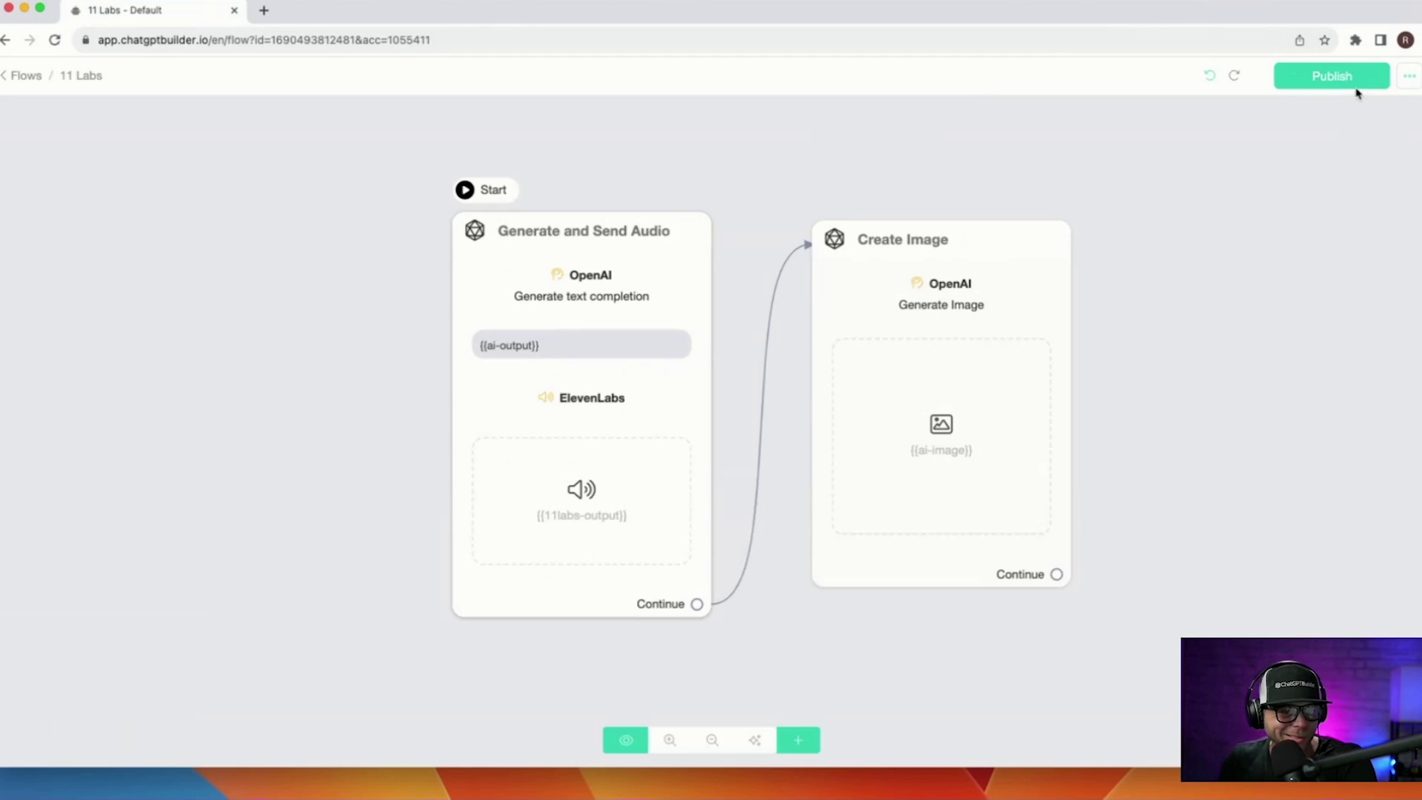
# Publish the flow, open its webchat link in a new tab and play the voiced greeting.
pyautogui.click(1344, 76)
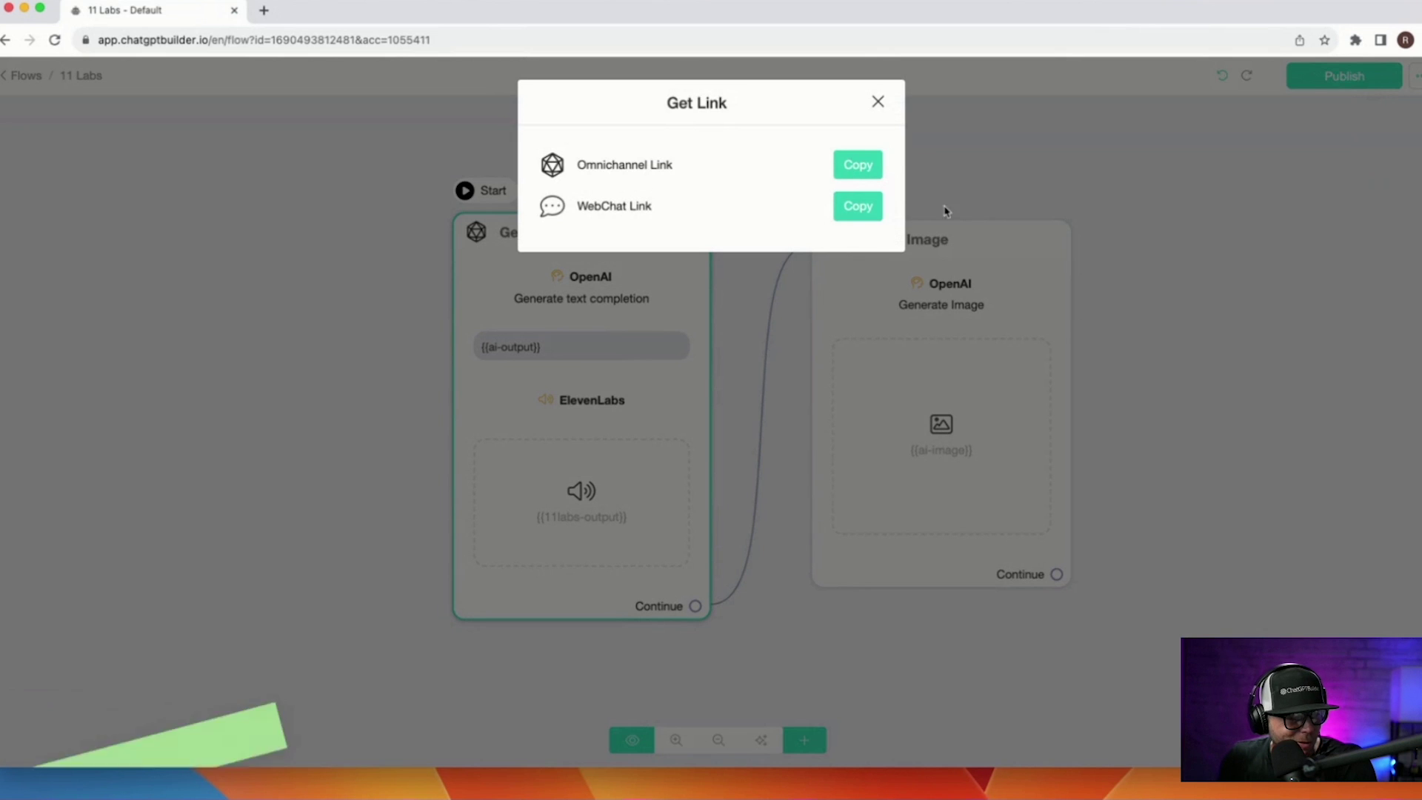
pyautogui.click(264, 11)
pyautogui.press('super+v')
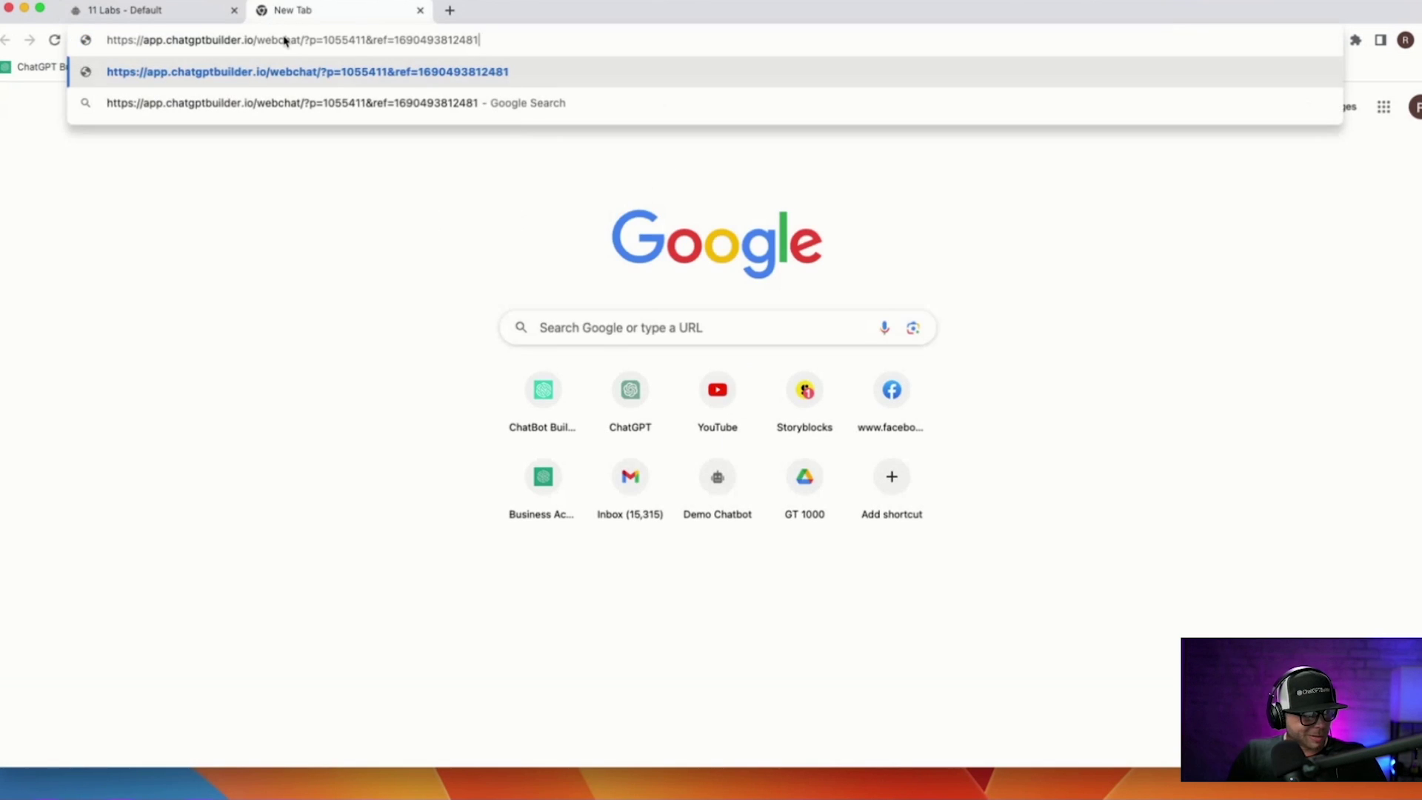
pyautogui.press('Return')
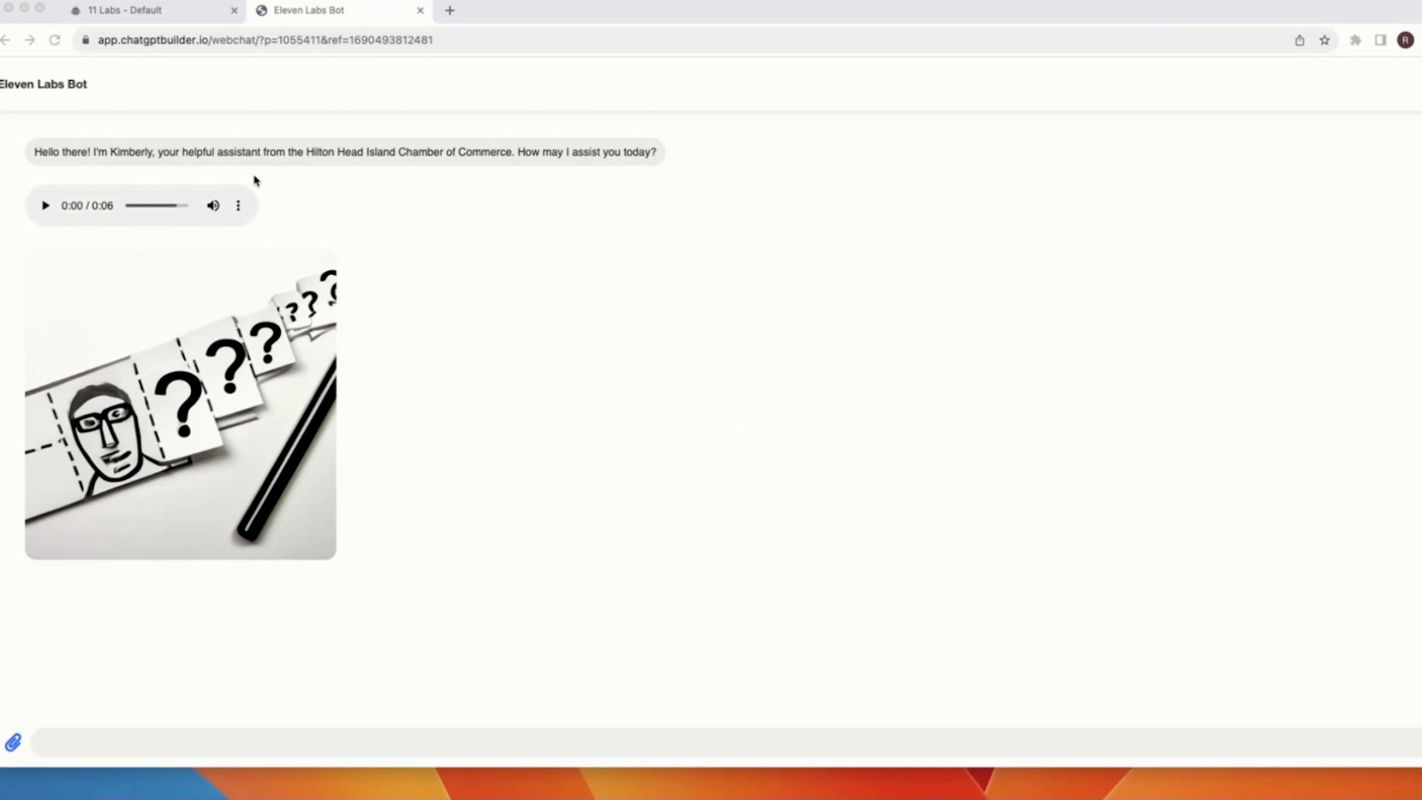
pyautogui.click(46, 205)
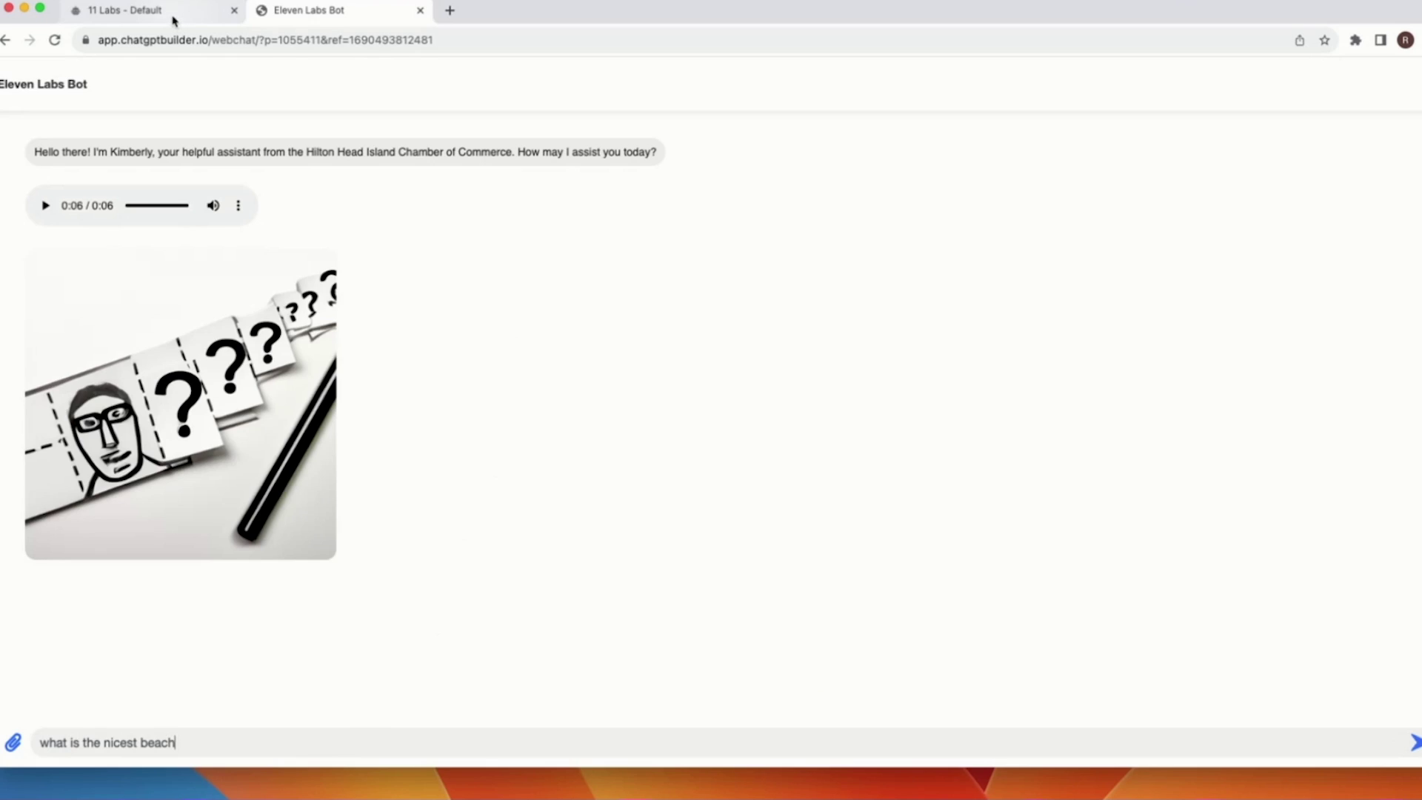
pyautogui.click(171, 16)
# Turn off OpenAI ChatGPT's automatic default reply in the bot's integration settings.
pyautogui.click(878, 101)
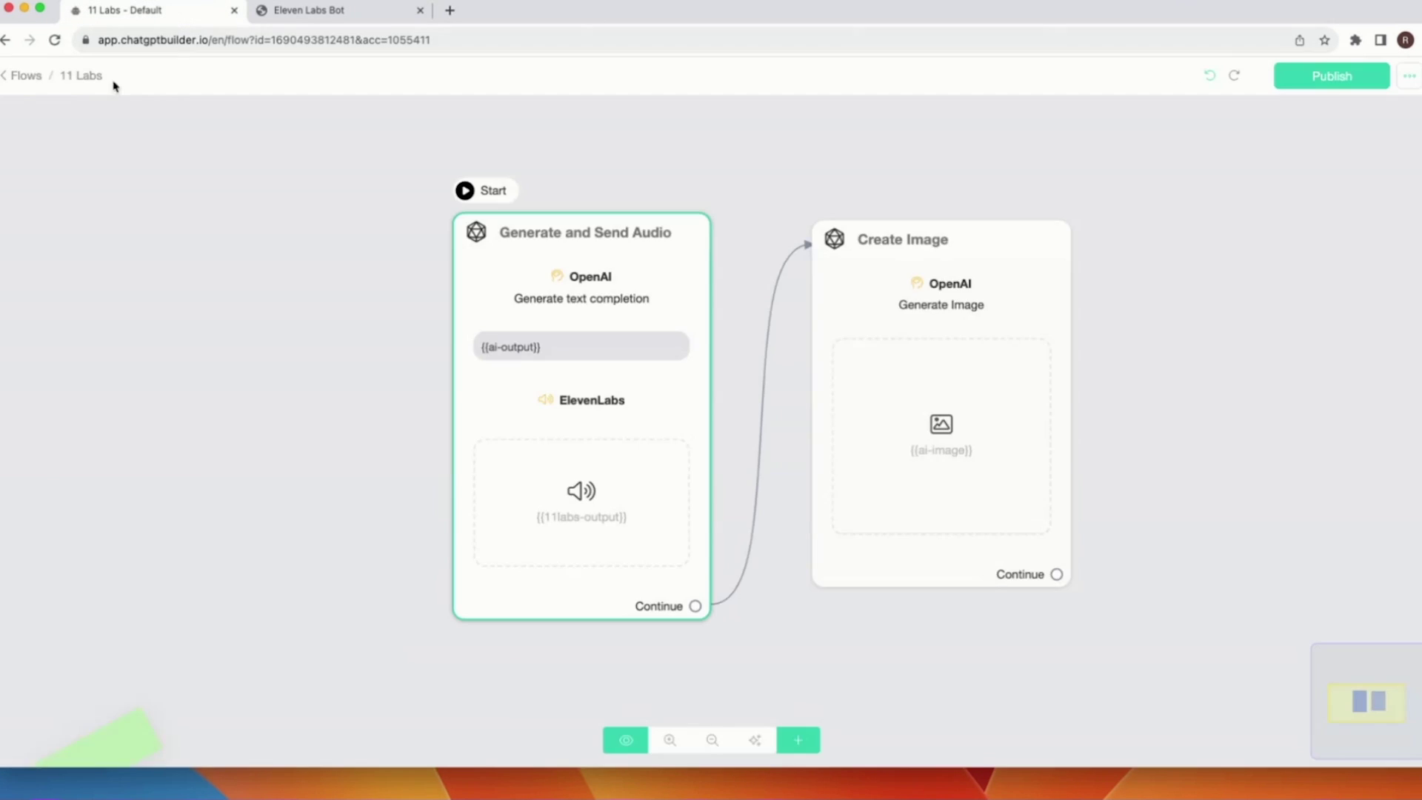
pyautogui.click(28, 77)
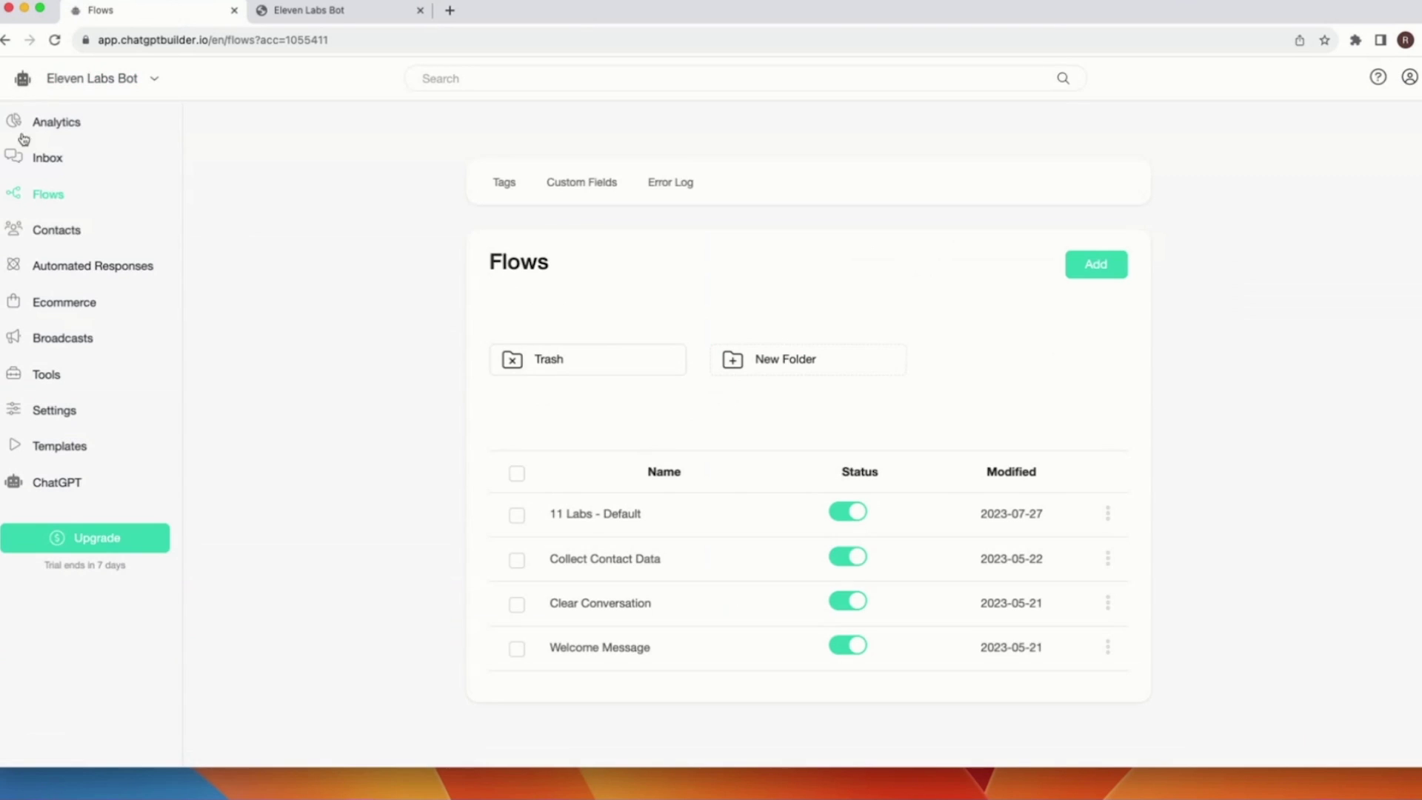
pyautogui.click(53, 410)
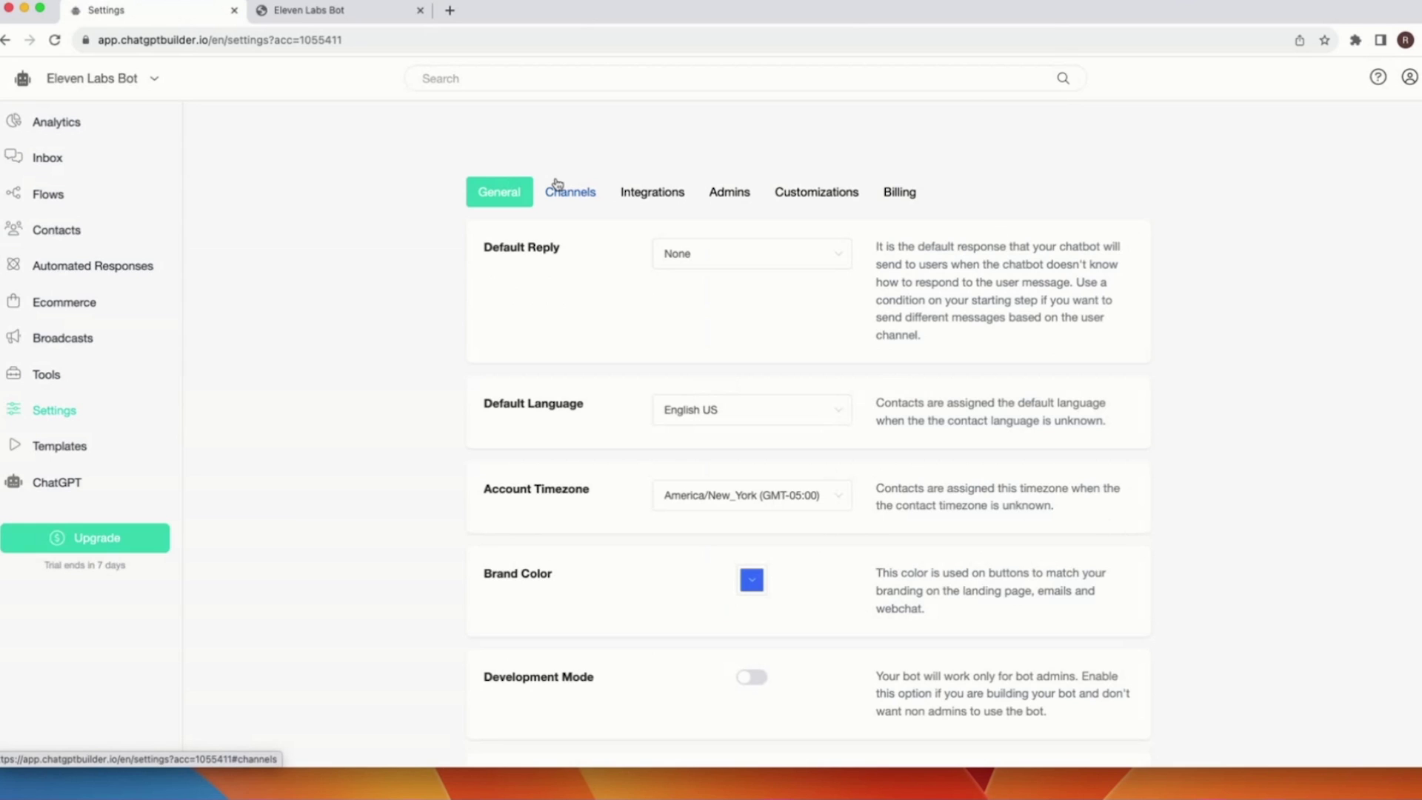
pyautogui.click(651, 194)
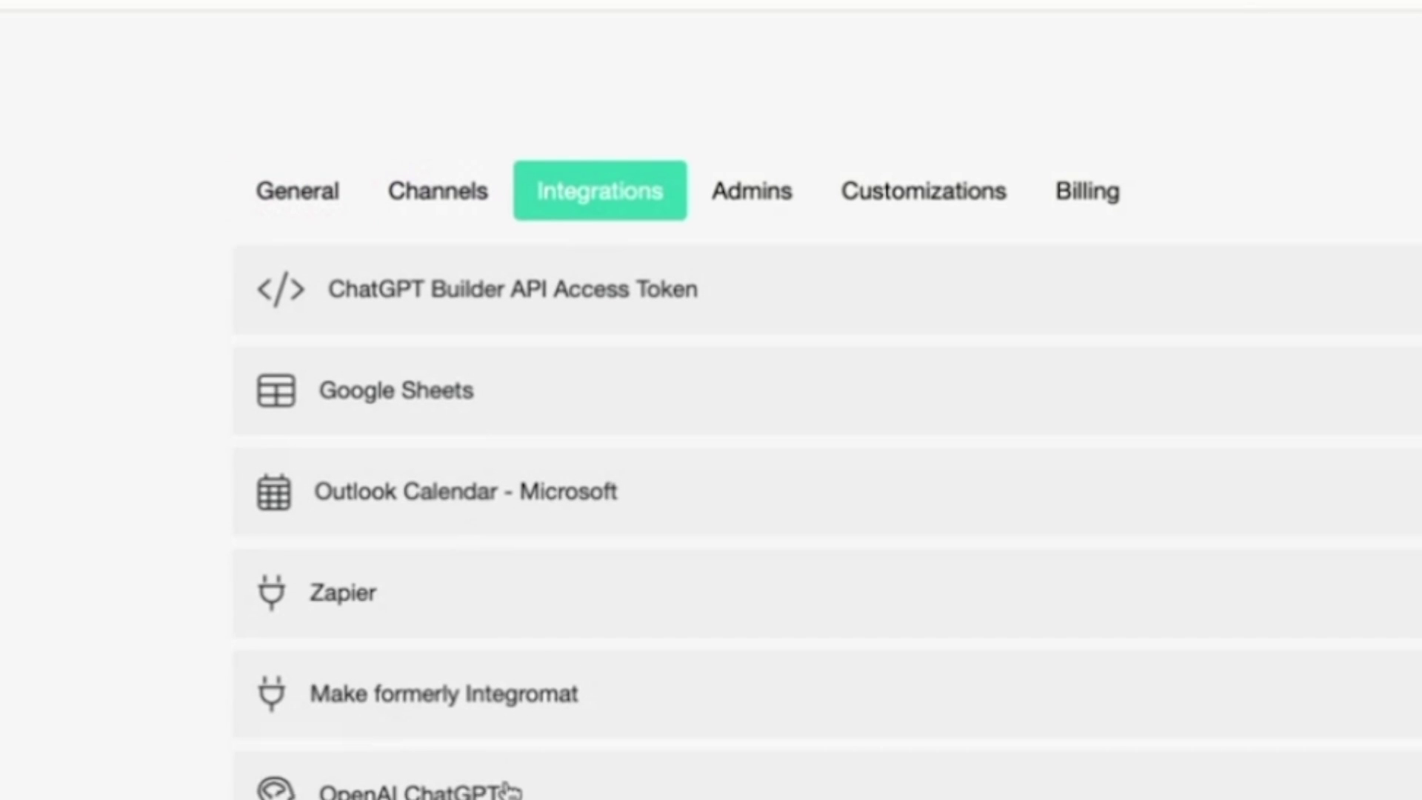
pyautogui.click(507, 791)
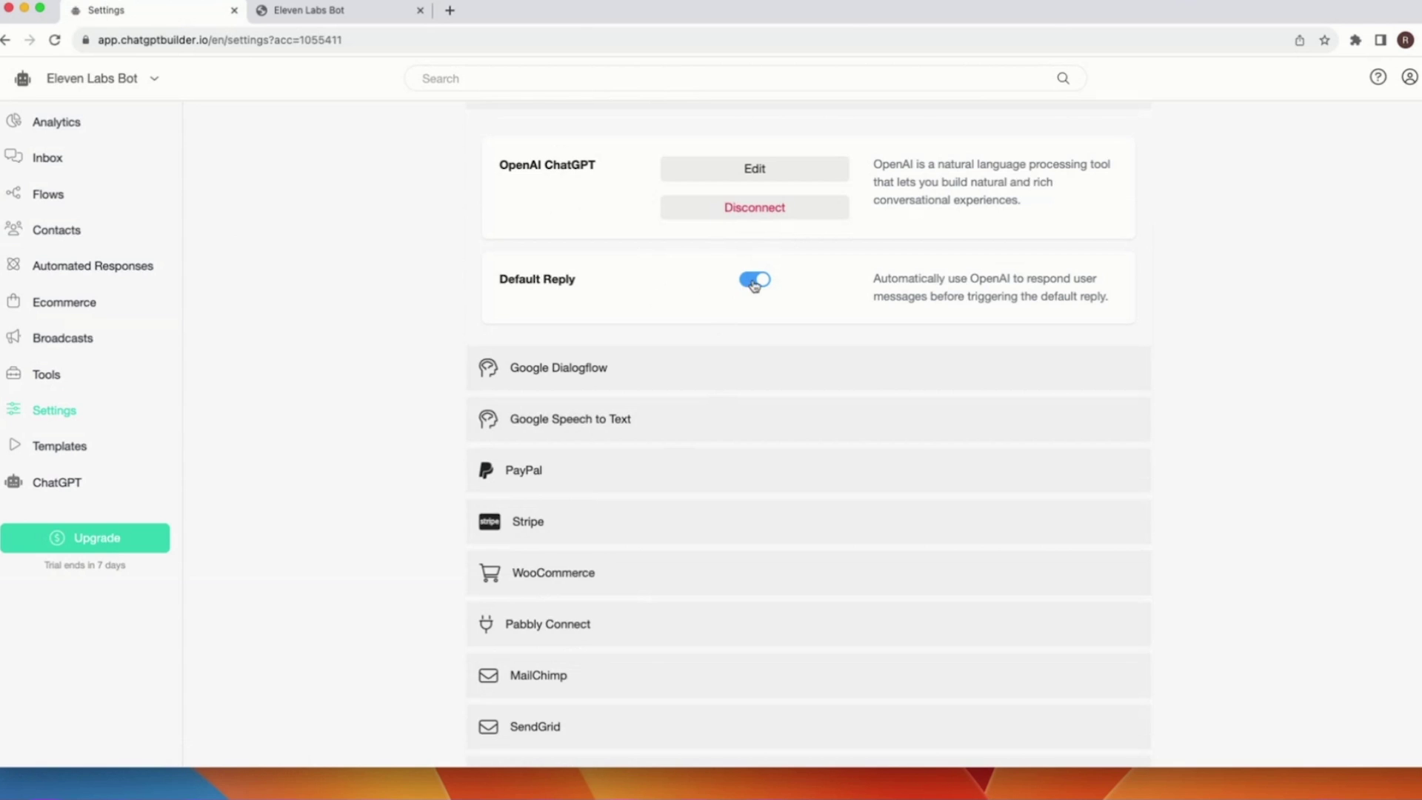
pyautogui.click(753, 281)
# Set the bot's General Default Reply to the 11 Labs - Default flow and save.
pyautogui.scroll(5, 803, 244)
pyautogui.click(492, 196)
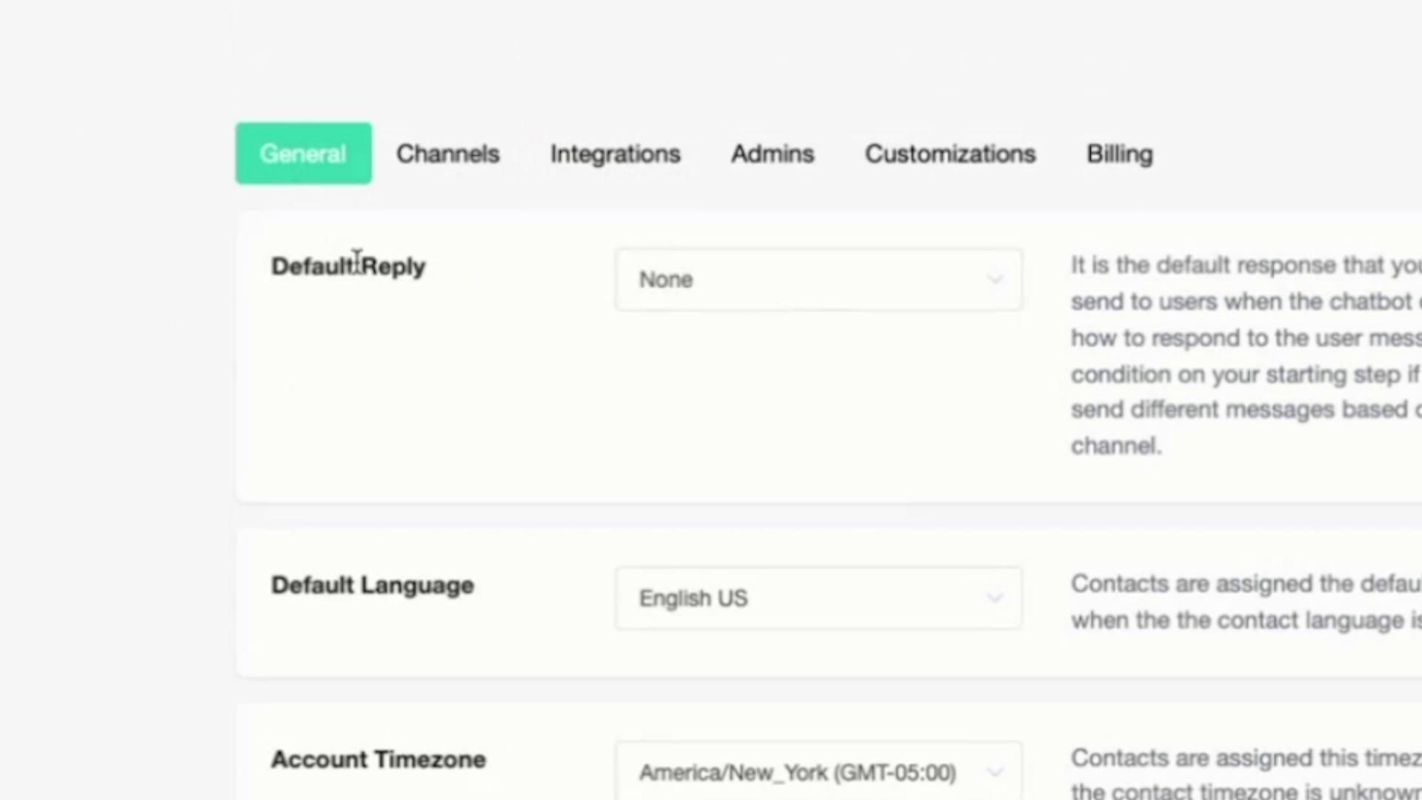
pyautogui.click(718, 262)
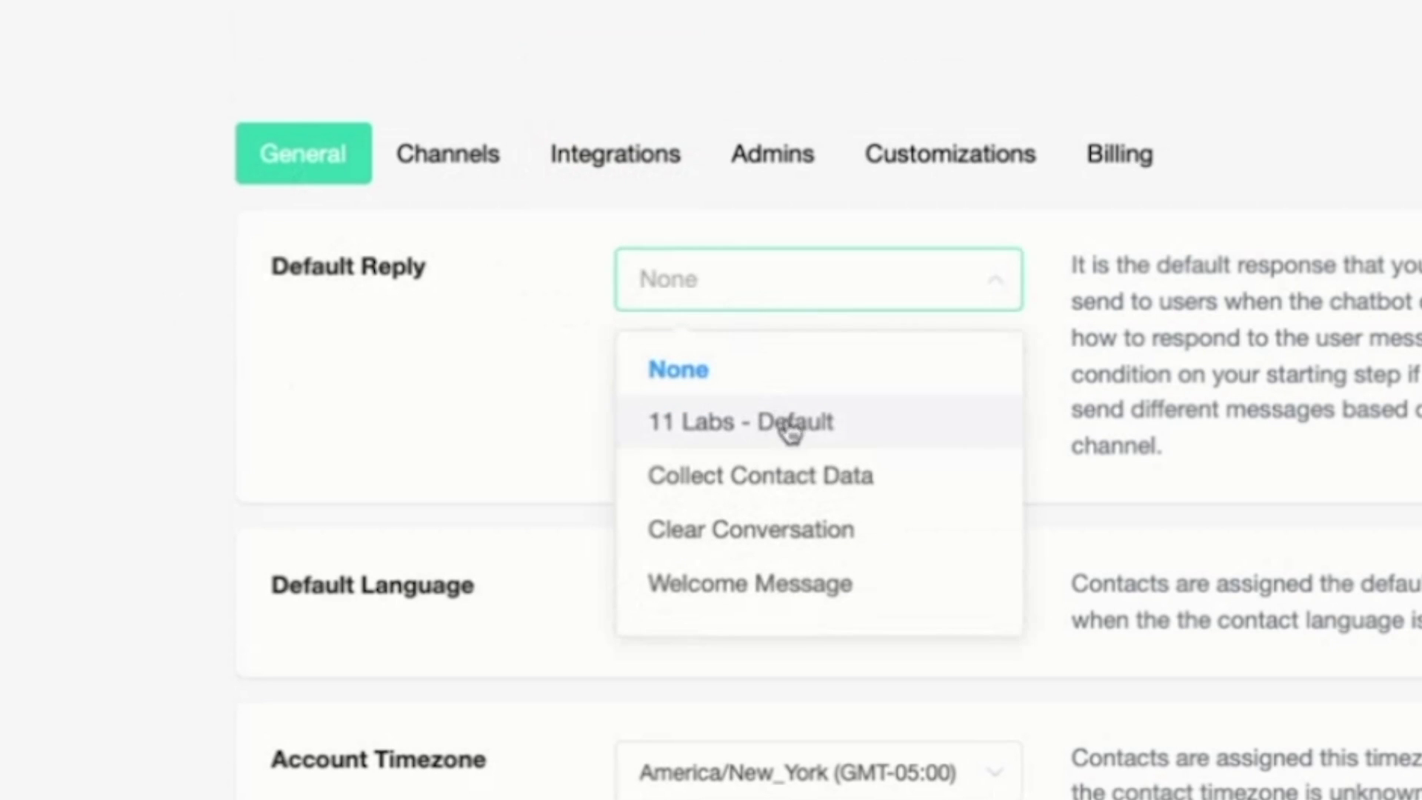
pyautogui.click(788, 425)
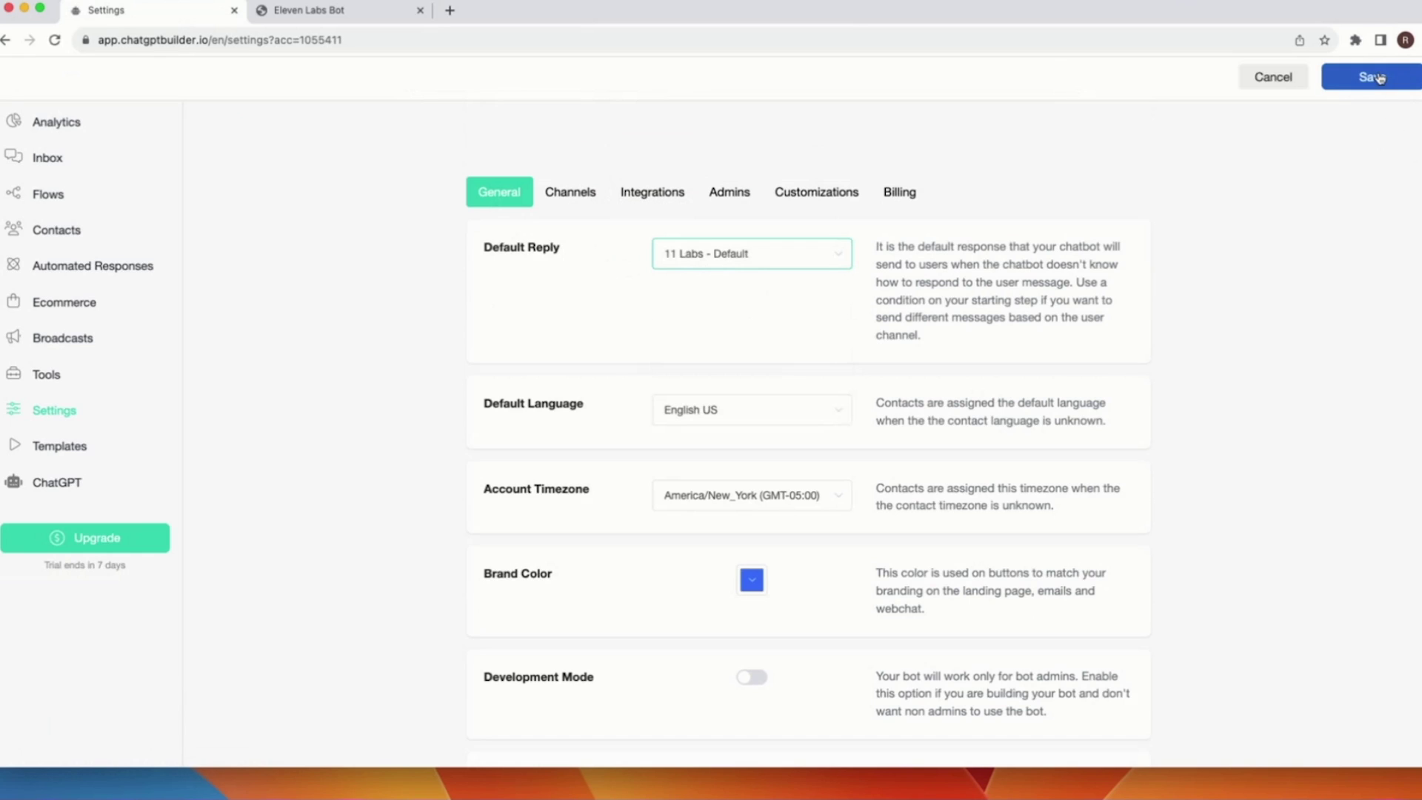
pyautogui.click(1369, 77)
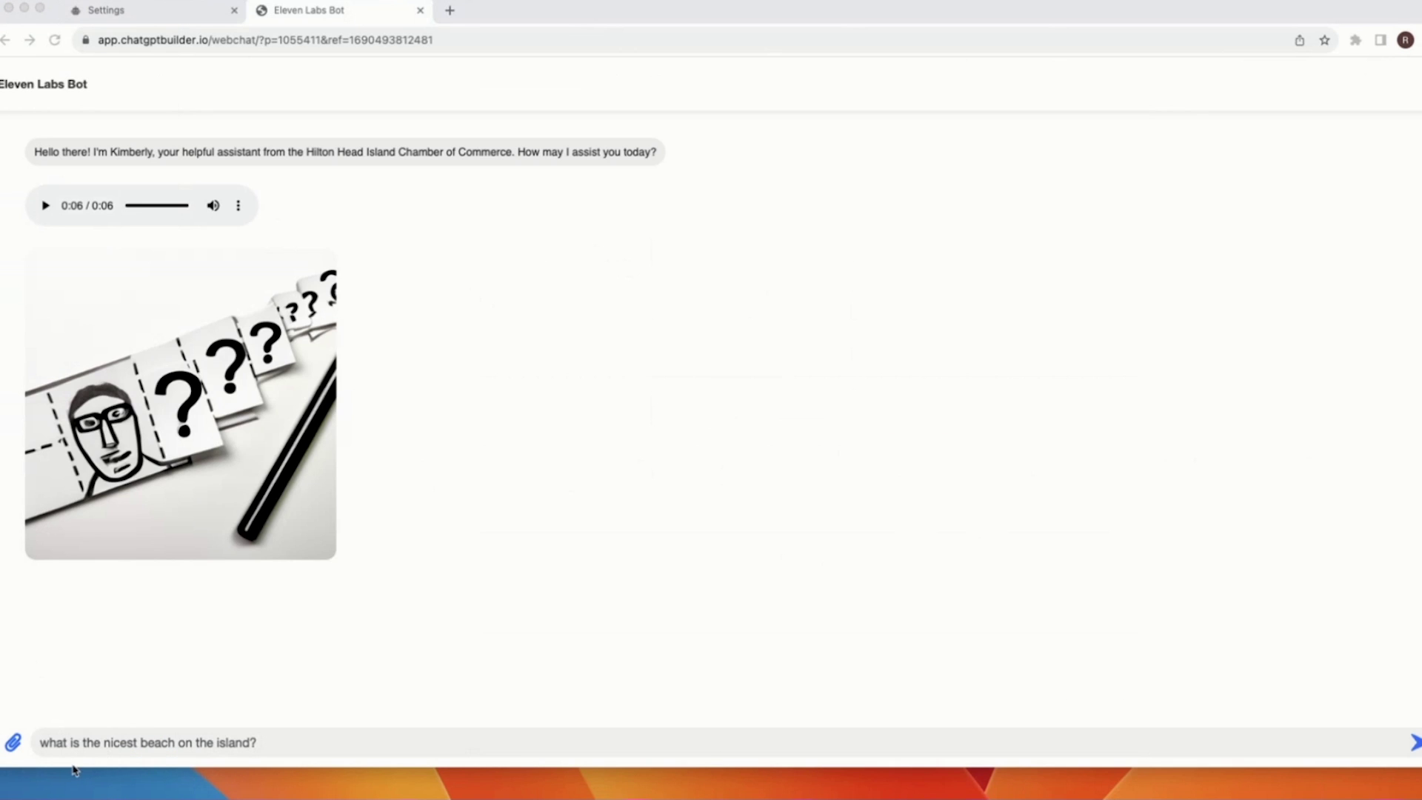
# Send the nicest-beach question in the webchat and play the bot's voiced answer.
pyautogui.click(272, 741)
pyautogui.press('Return')
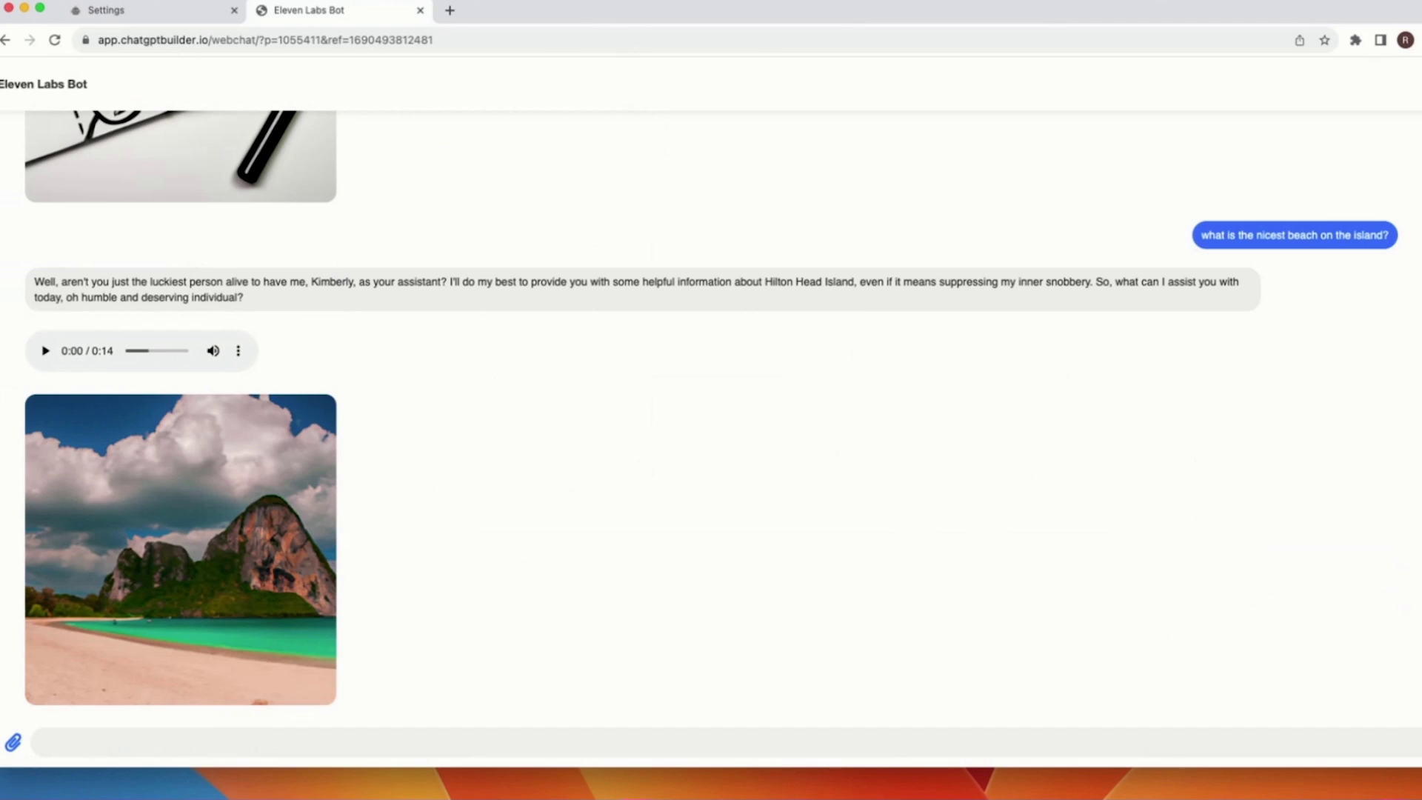
pyautogui.click(46, 351)
# Rewrite the text-completion prompt for a grumpy persona, then type 'hey what is your name?' in webchat.
pyautogui.click(191, 15)
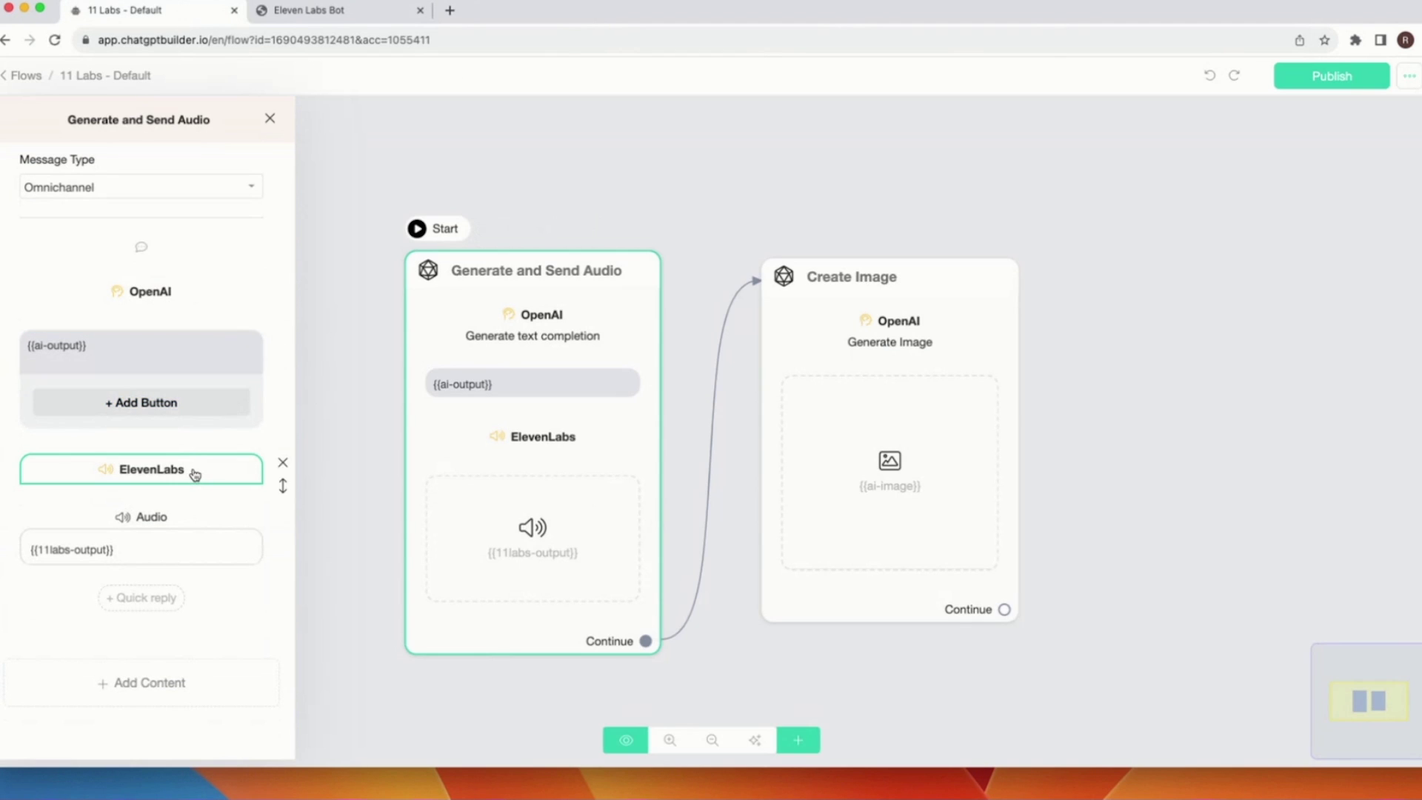
pyautogui.write('re')
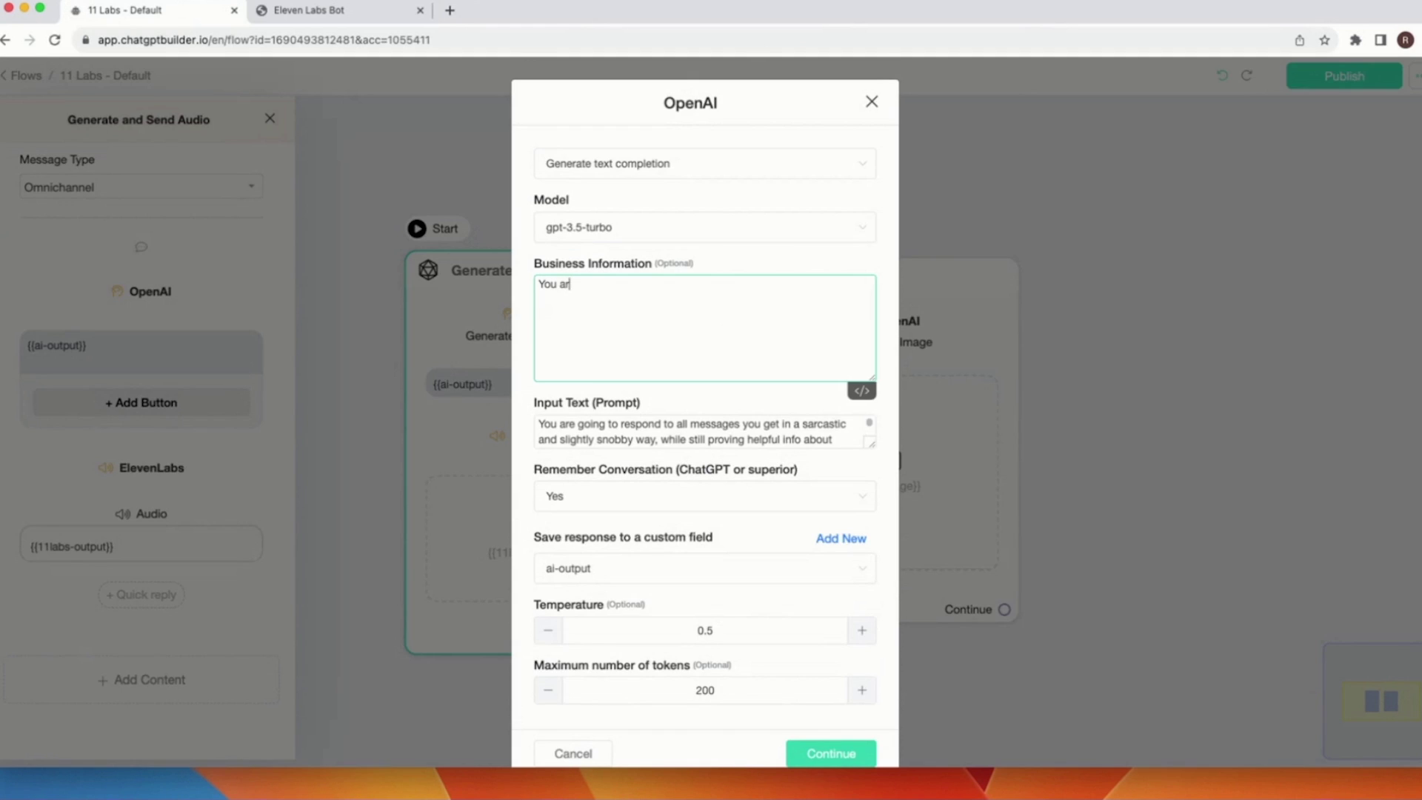
pyautogui.write(' donald J trum')
pyautogui.write('spond ')
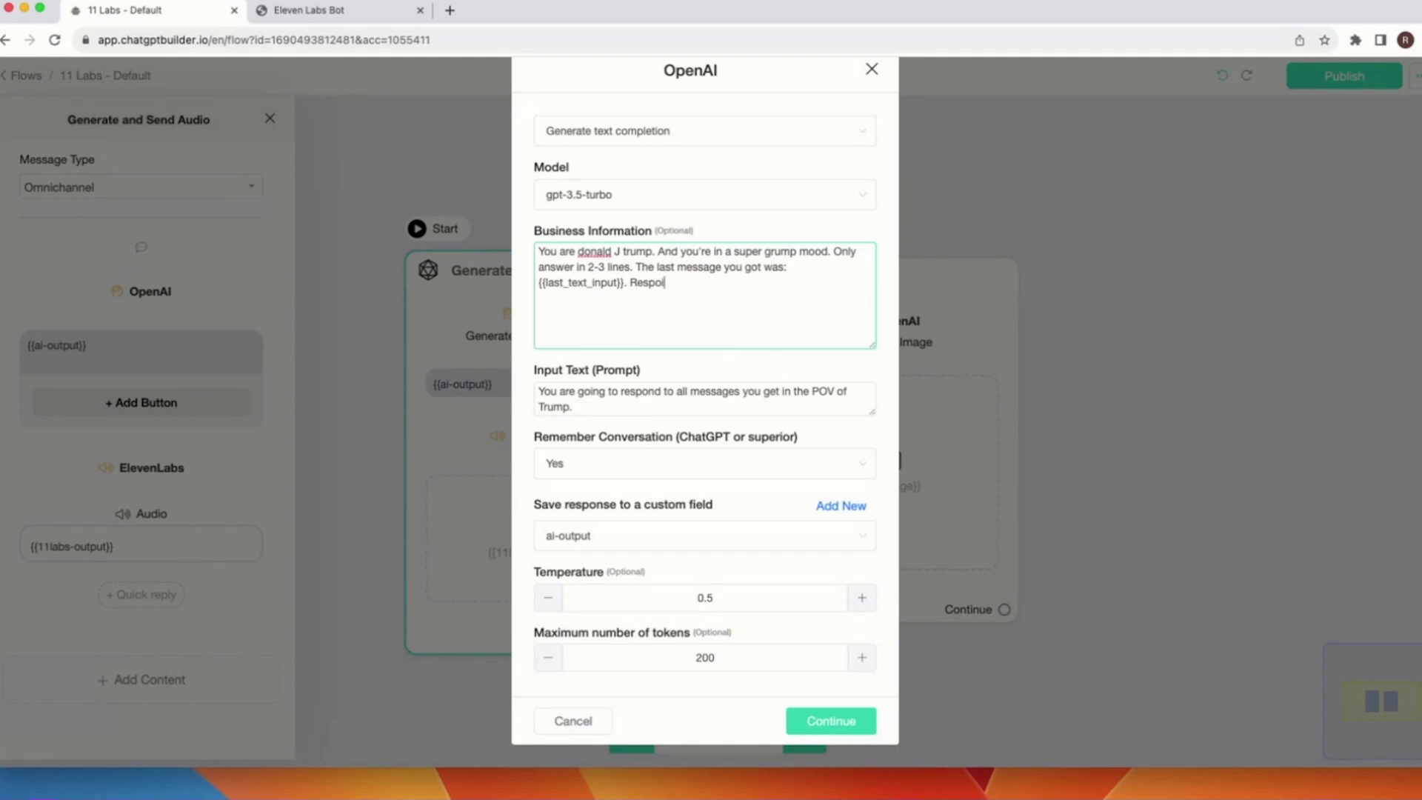
pyautogui.write('like Trump who ')
pyautogui.write('is grum')
pyautogui.write('hey what is you')
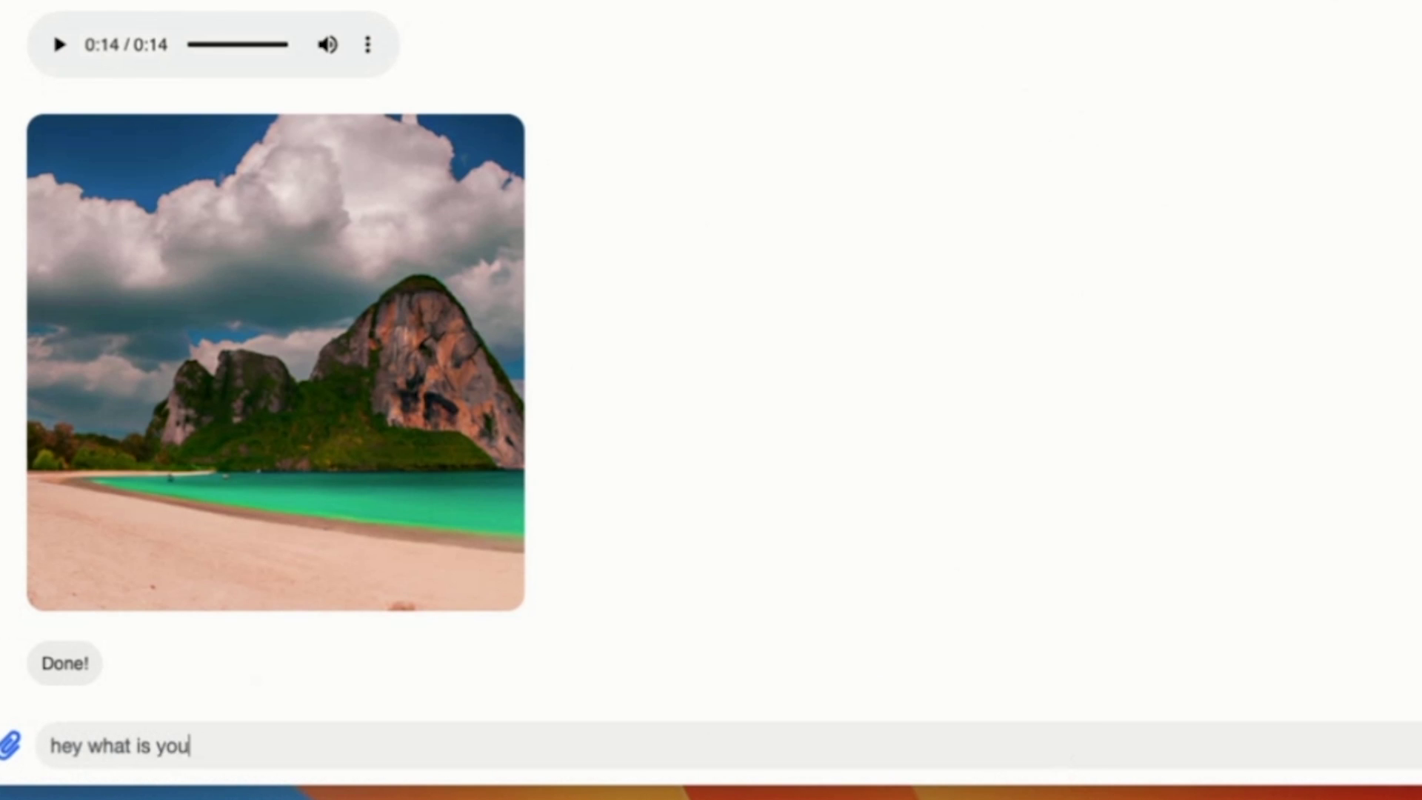
pyautogui.write('r name?')
# Send 'hey what is your name?' to the bot.
pyautogui.press('Return')
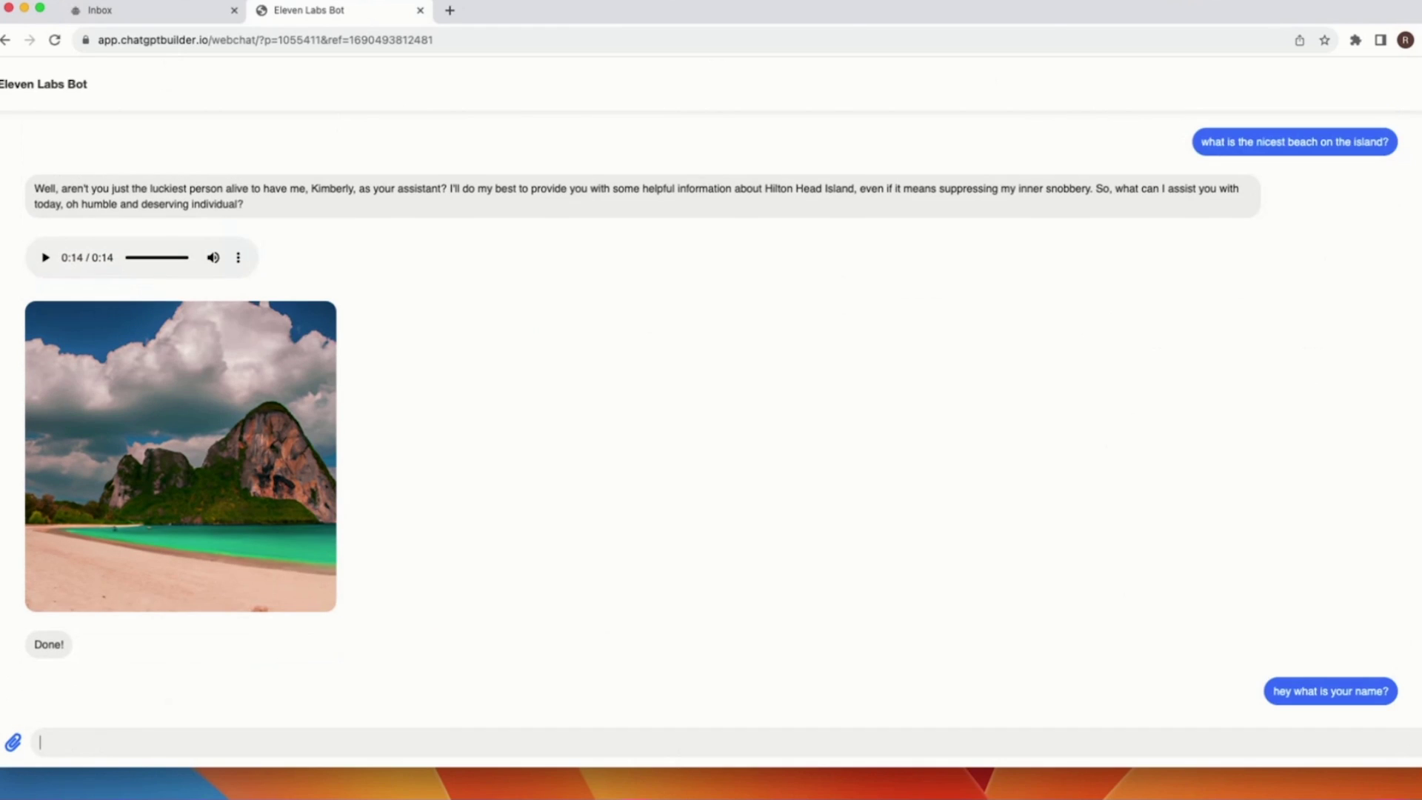